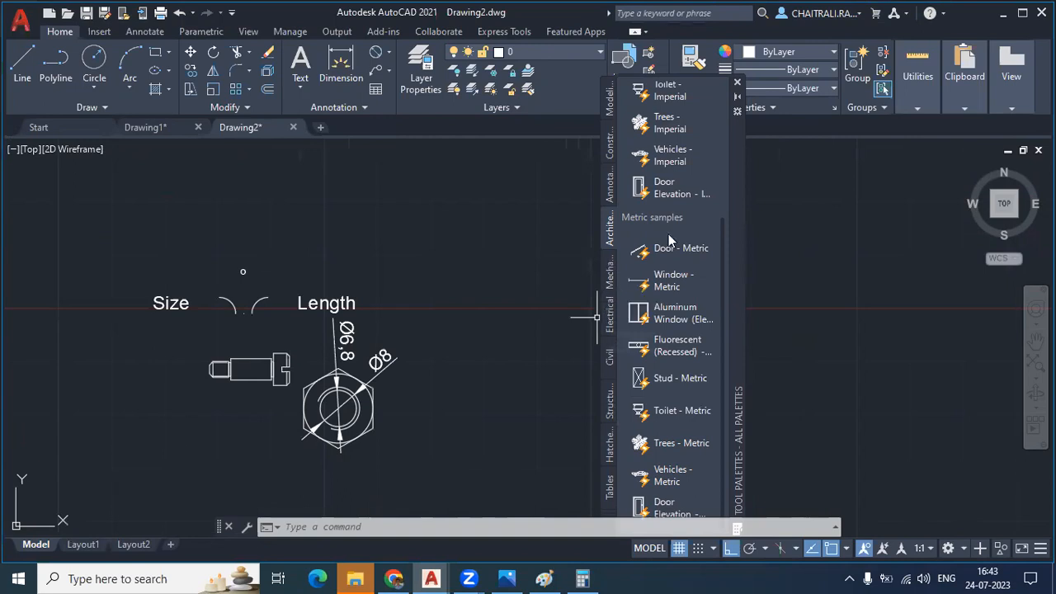
- Insert the Valve - Imperial block from the mechanical tool palette into the empty area above and beside the hex nut
left_click(612, 279)
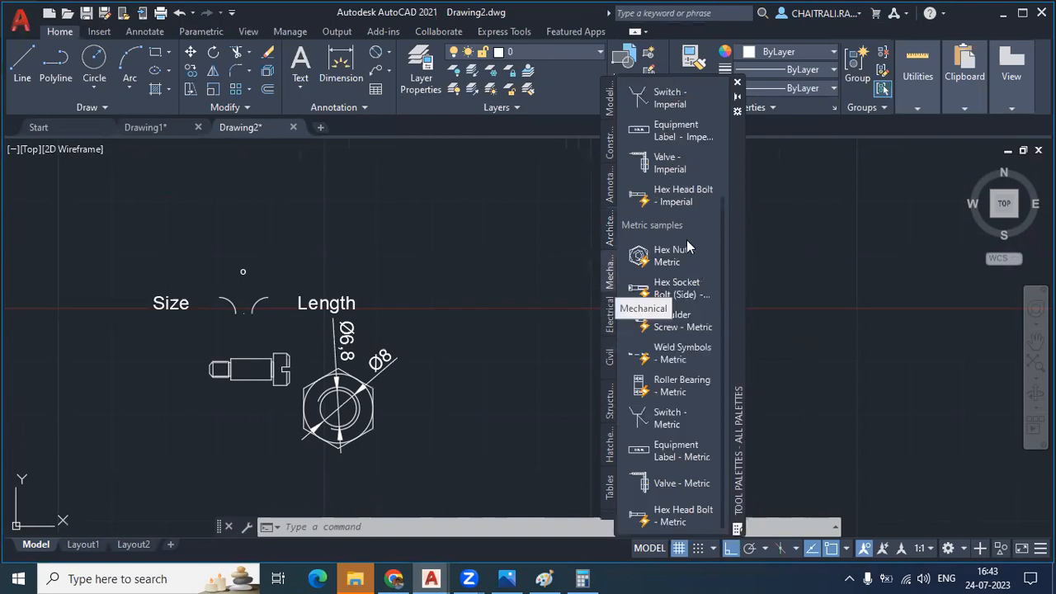
left_click(670, 171)
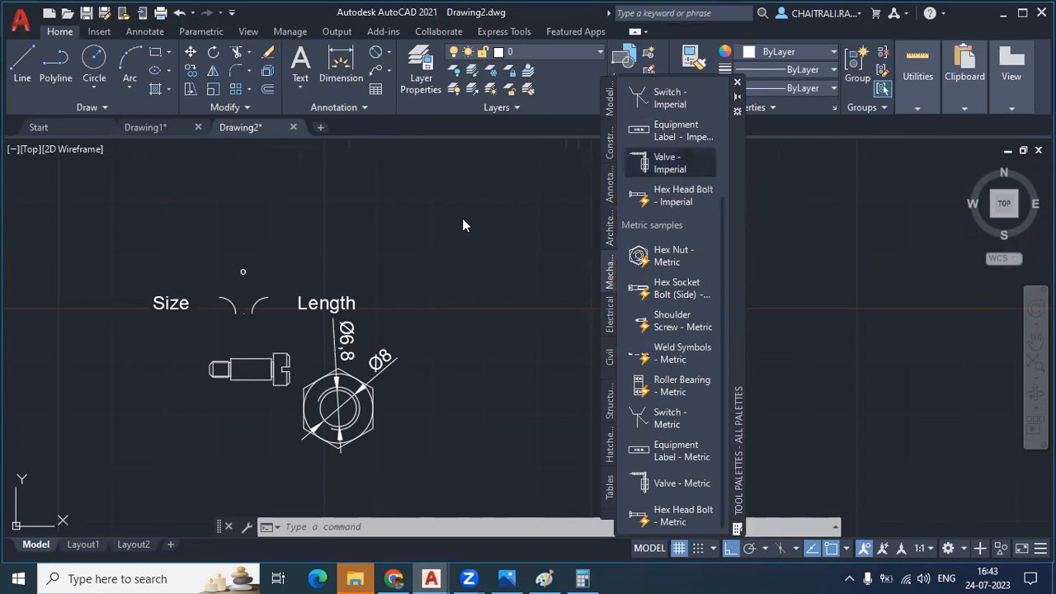
left_click(532, 341)
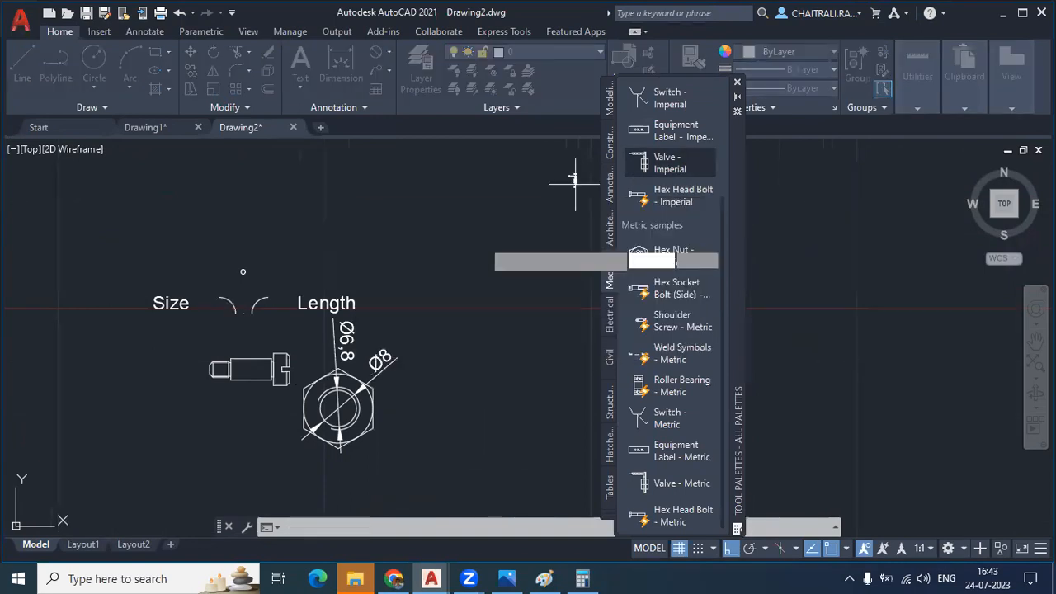
left_click(439, 210)
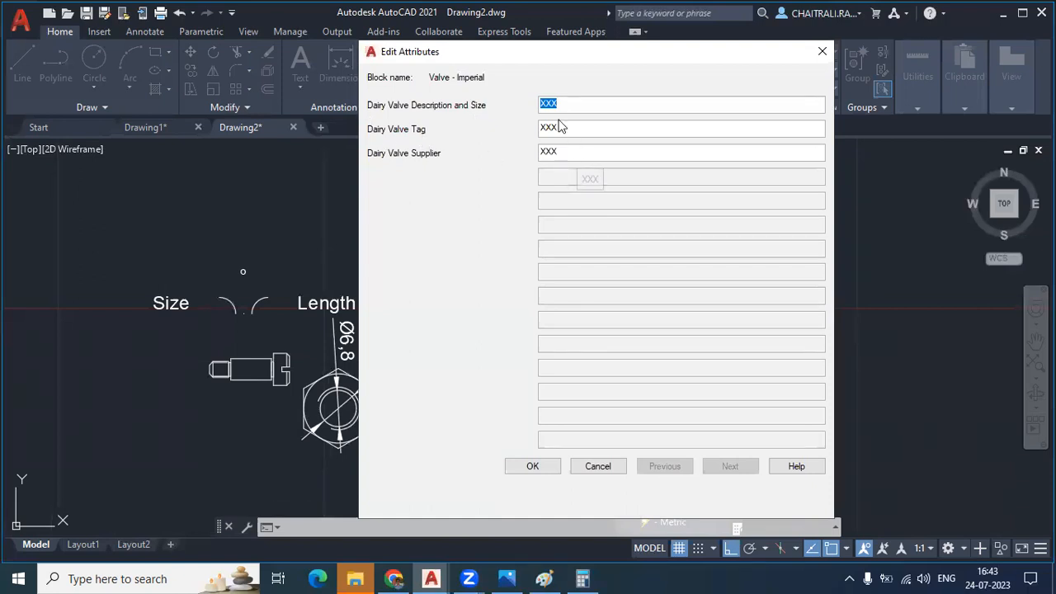
- Fill the valve's attributes with description and size abc, tag xyz and supplier 123, and confirm them
type("ab")
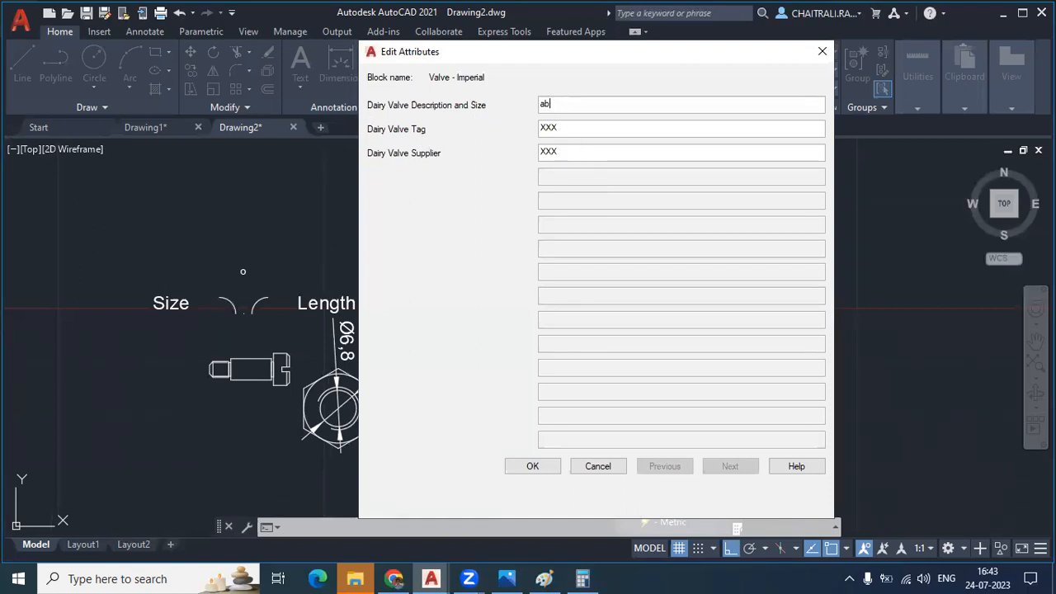
type("c")
key("Tab")
type("x")
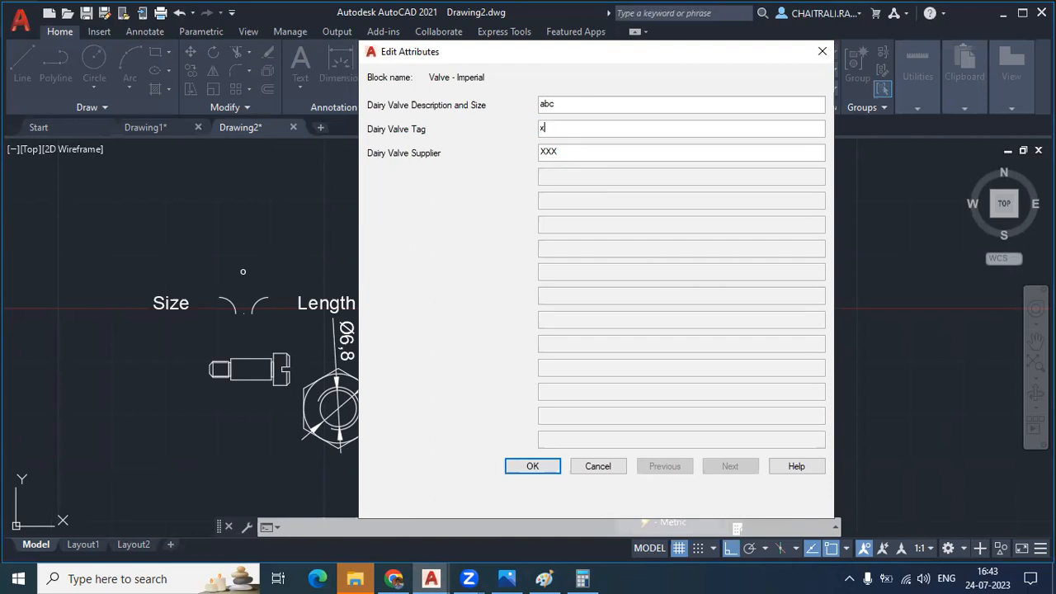
type("yz")
key("Tab")
type("123")
left_click(536, 467)
- Examine the inserted valve block up close, including its tag, description and supplier texts
scroll(437, 210, "up", 3)
scroll(438, 209, "up", 5)
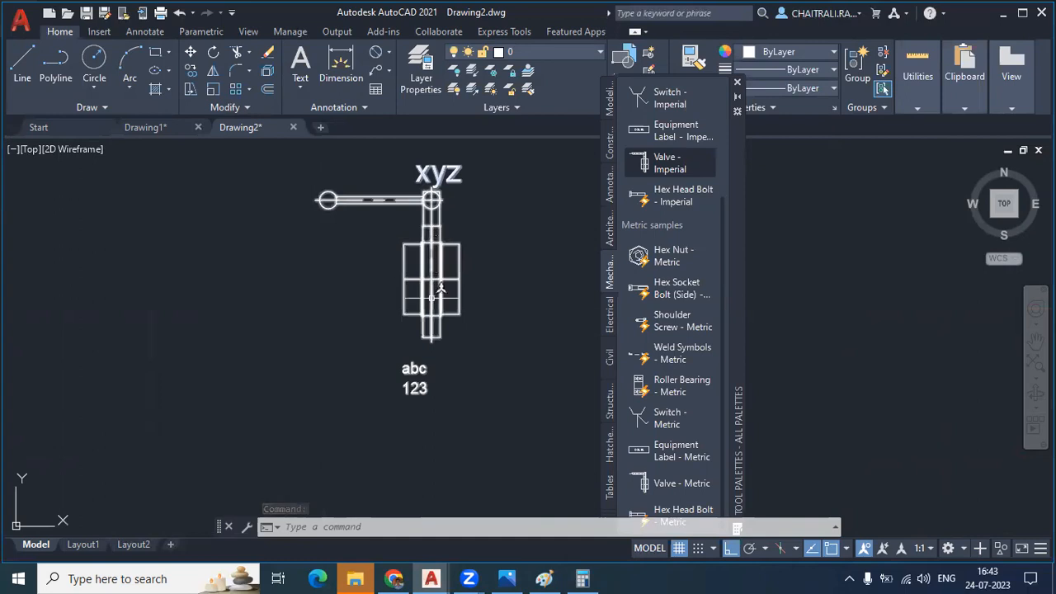
mouse_move(440, 289)
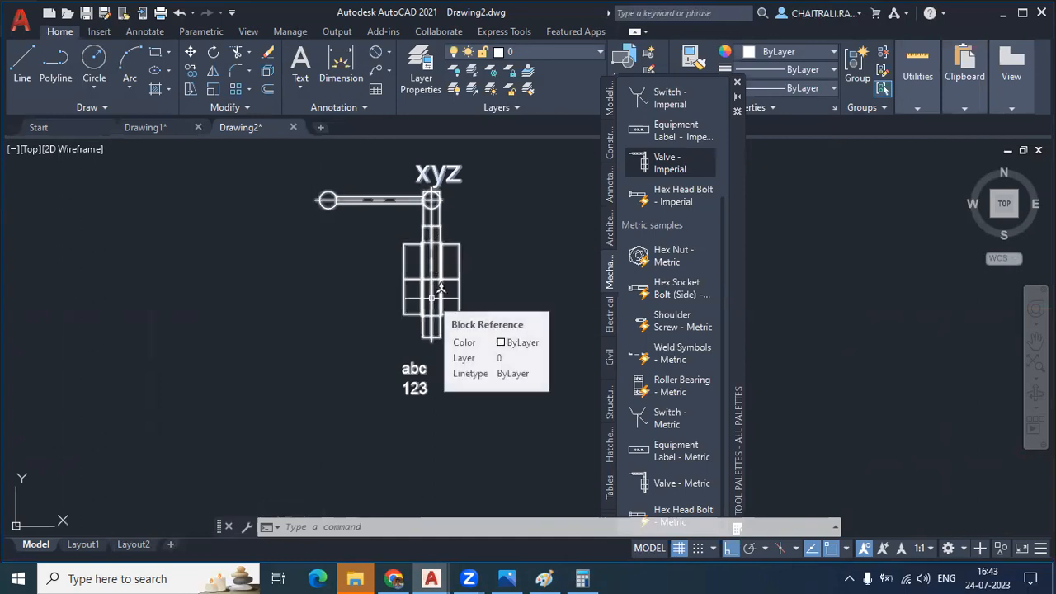
middle_click_drag(429, 261, 366, 252)
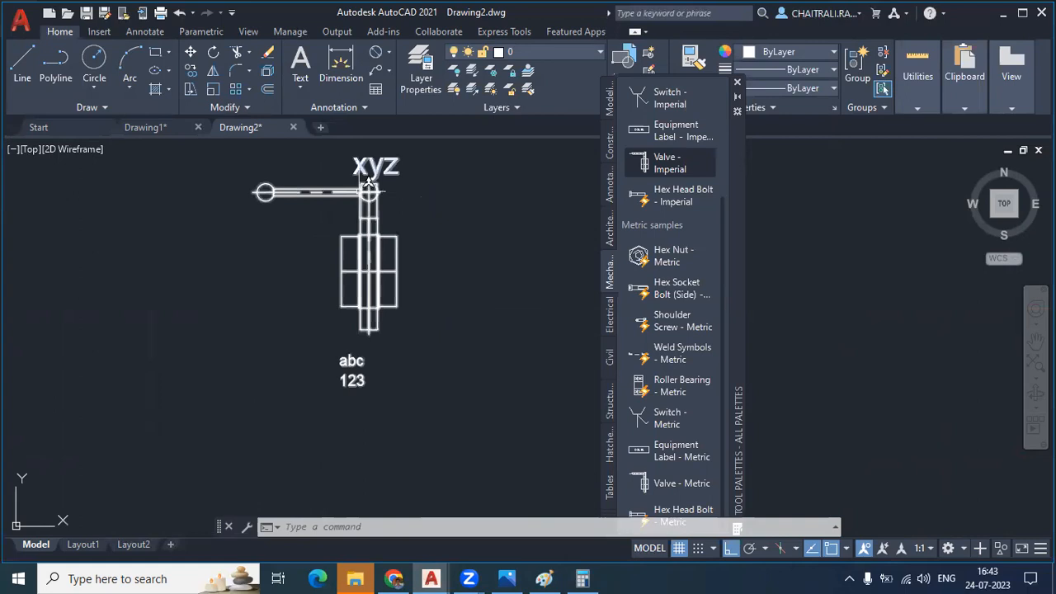
left_click(388, 234)
mouse_move(389, 234)
middle_mouse_down()
mouse_move(370, 293)
mouse_move(355, 269)
middle_mouse_up()
key("Escape")
key("Escape")
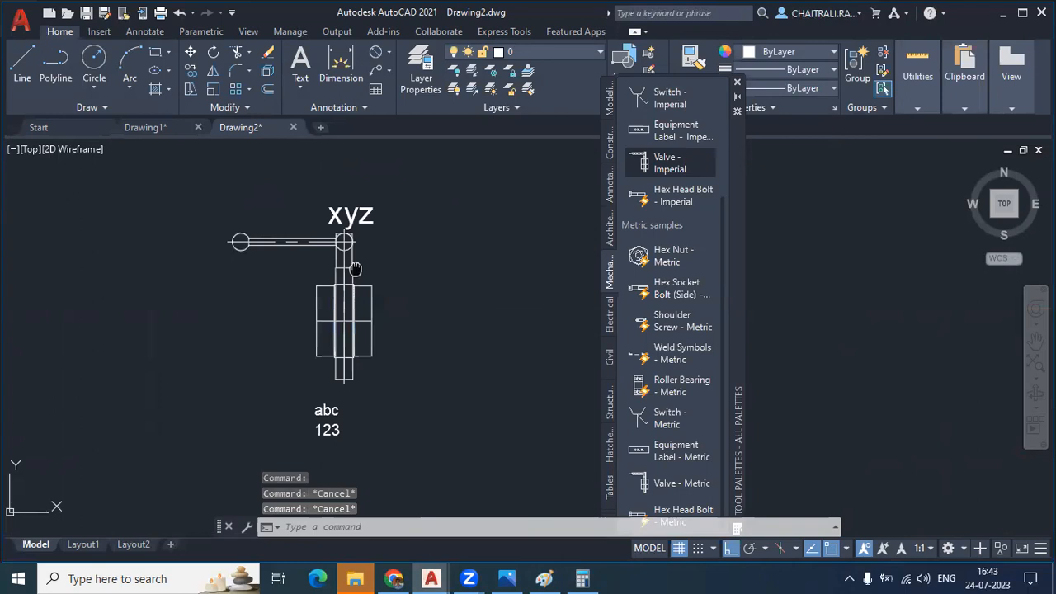
scroll(355, 269, "down", 2)
scroll(385, 273, "down", 2)
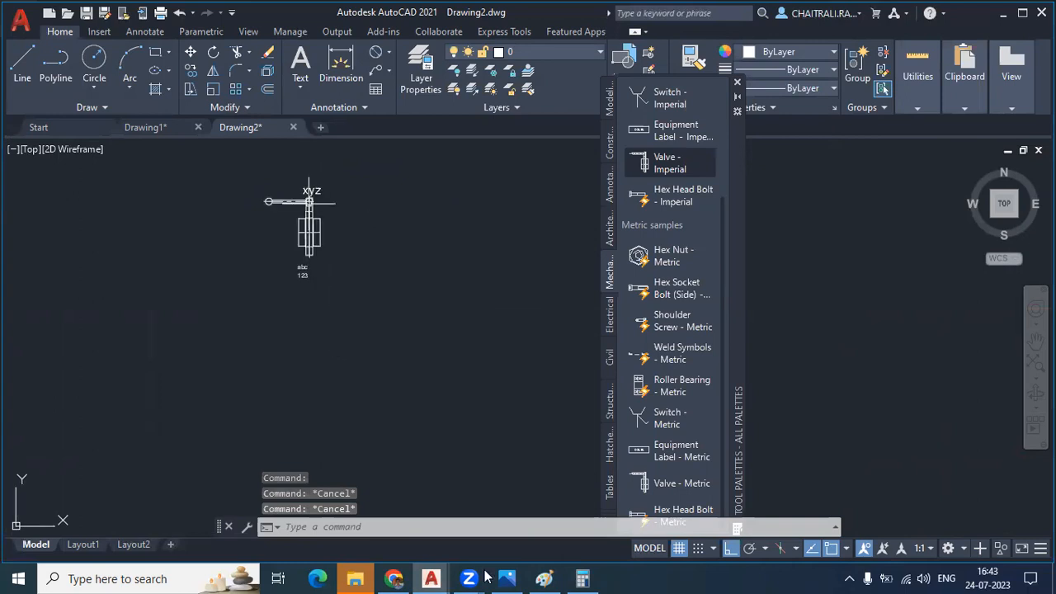
- Switch to Paint, handwrite the word "Prompt" after the M12 x 0.5 note, and return to the AutoCAD drawing
mouse_move(532, 575)
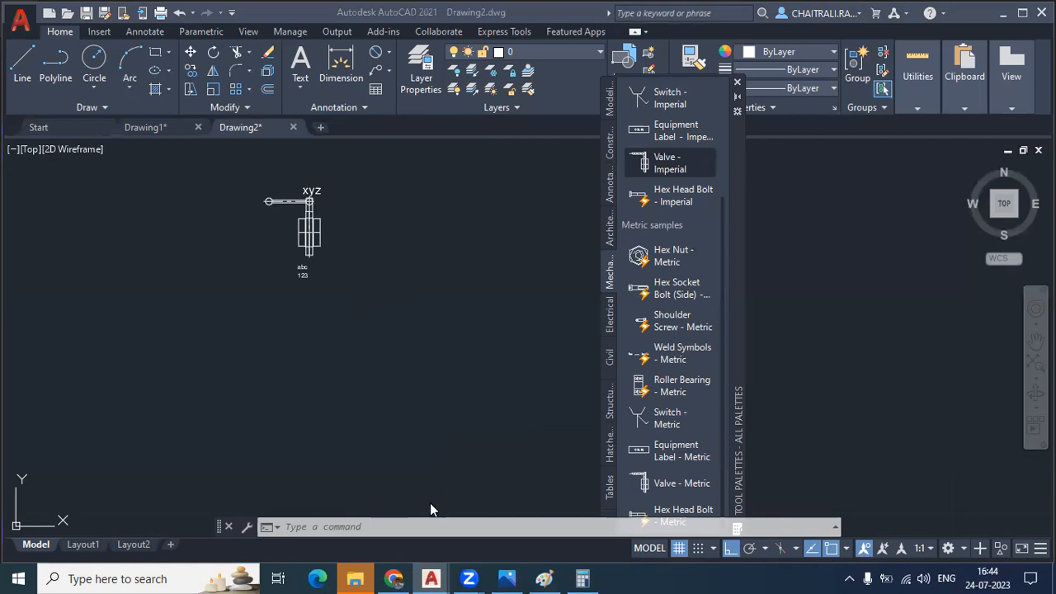
left_click(544, 578)
left_click_drag(585, 254, 585, 293)
mouse_move(585, 256)
left_mouse_down()
mouse_move(587, 270)
mouse_move(630, 294)
mouse_move(673, 287)
left_mouse_up()
mouse_move(667, 279)
left_mouse_down()
mouse_move(668, 306)
mouse_move(679, 279)
mouse_move(668, 289)
left_mouse_up()
mouse_move(685, 249)
left_mouse_down()
mouse_move(712, 294)
mouse_move(731, 288)
left_mouse_up()
left_click_drag(670, 276, 704, 275)
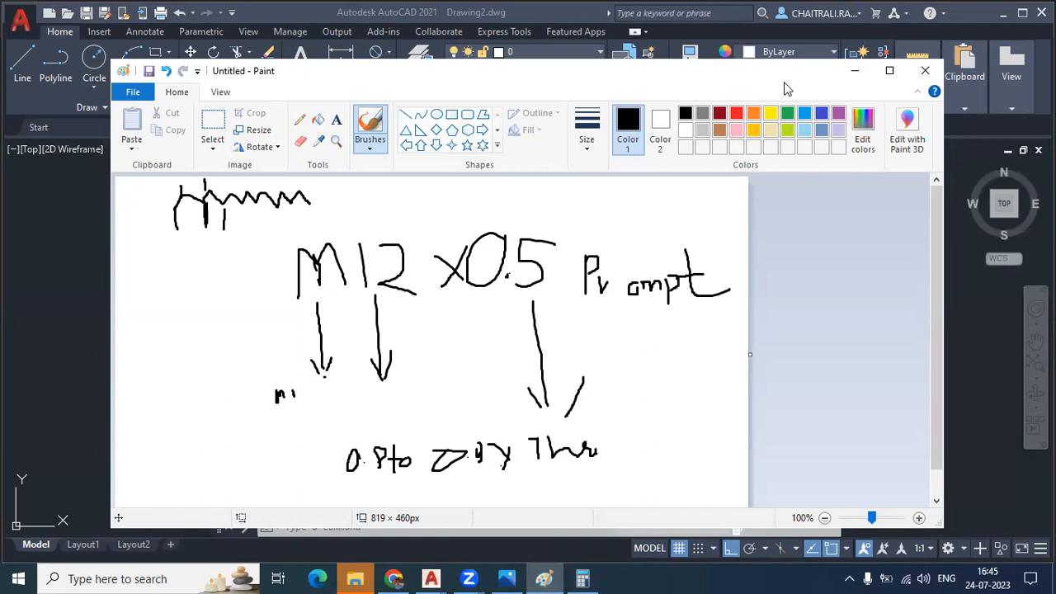
left_click(850, 74)
- Draw a long, narrow horizontal rectangle in an empty area of the drawing as the window's outline
scroll(340, 399, "down", 4)
middle_click_drag(339, 400, 427, 316)
scroll(289, 379, "down", 6)
scroll(318, 349, "up", 6)
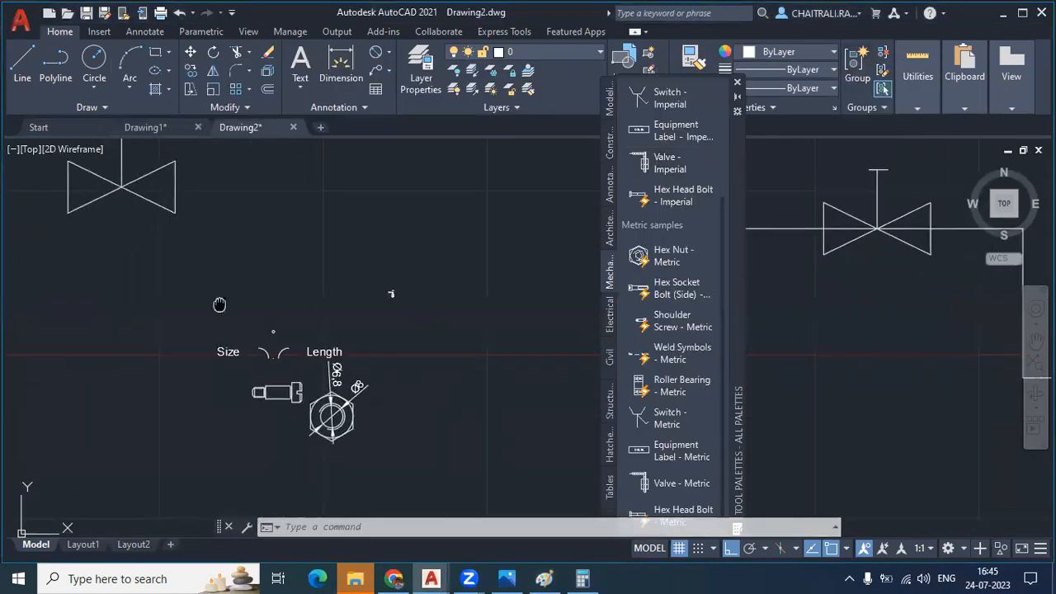
middle_click_drag(299, 315, 233, 302)
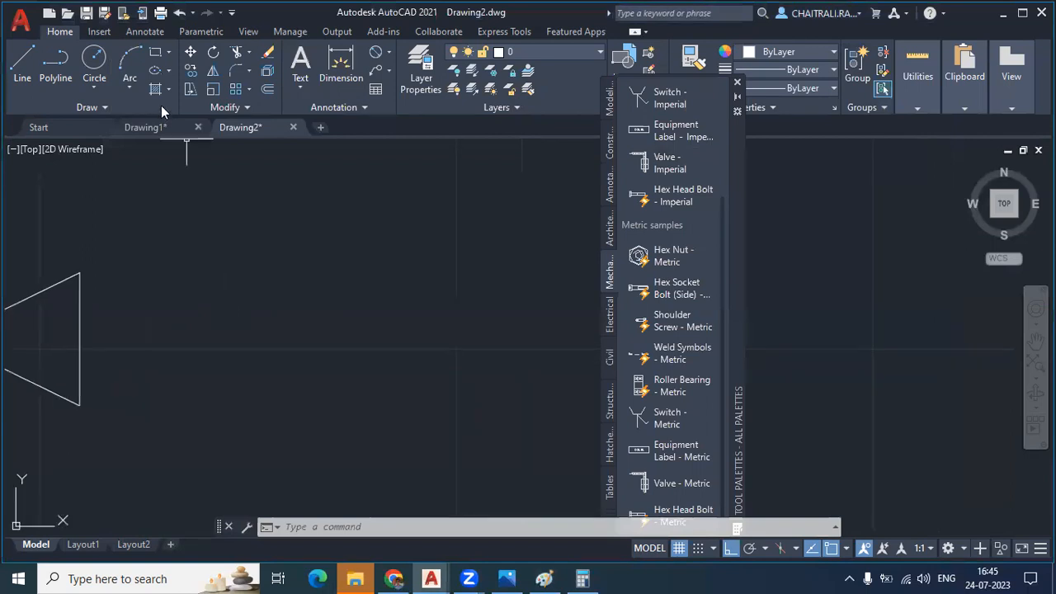
left_click(156, 52)
middle_click_drag(318, 264, 297, 272)
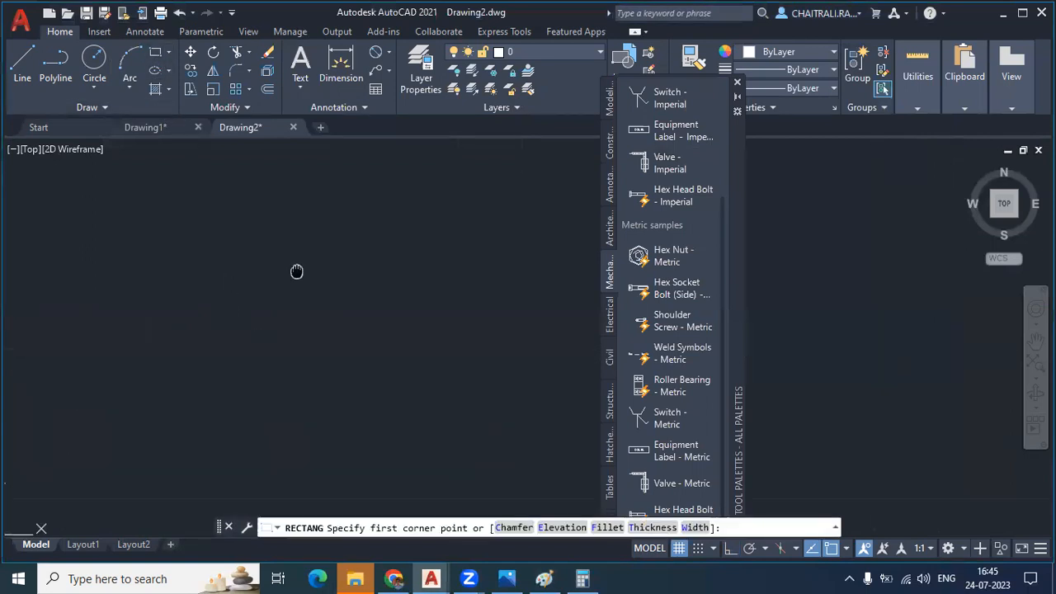
left_click(260, 248)
left_click(448, 283)
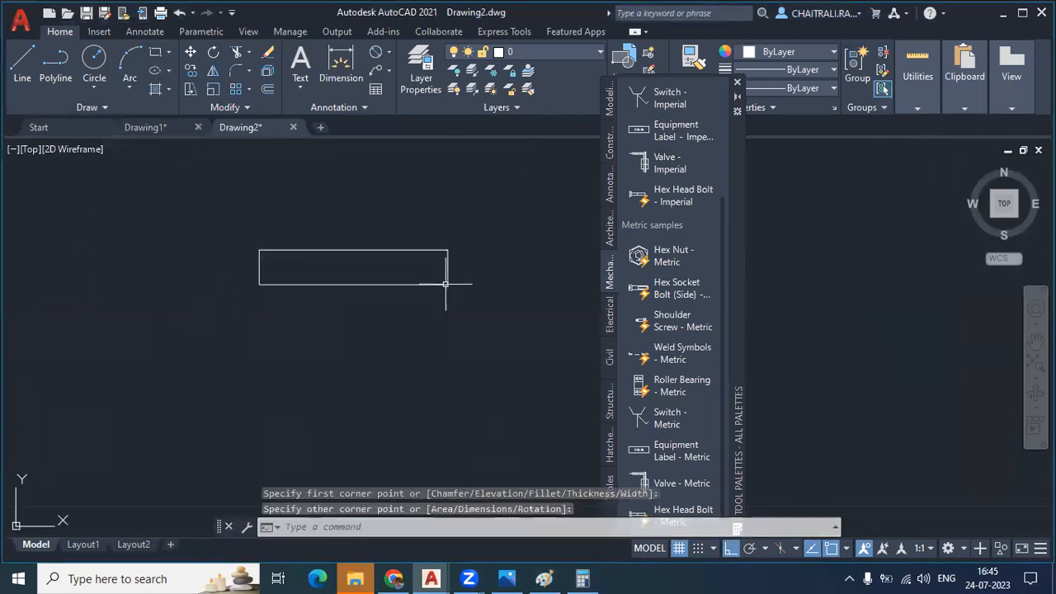
- Draw a small, nearly square rectangle inside each end of the long rectangle, against its short edges
scroll(257, 271, "up", 5)
scroll(231, 278, "down", 2)
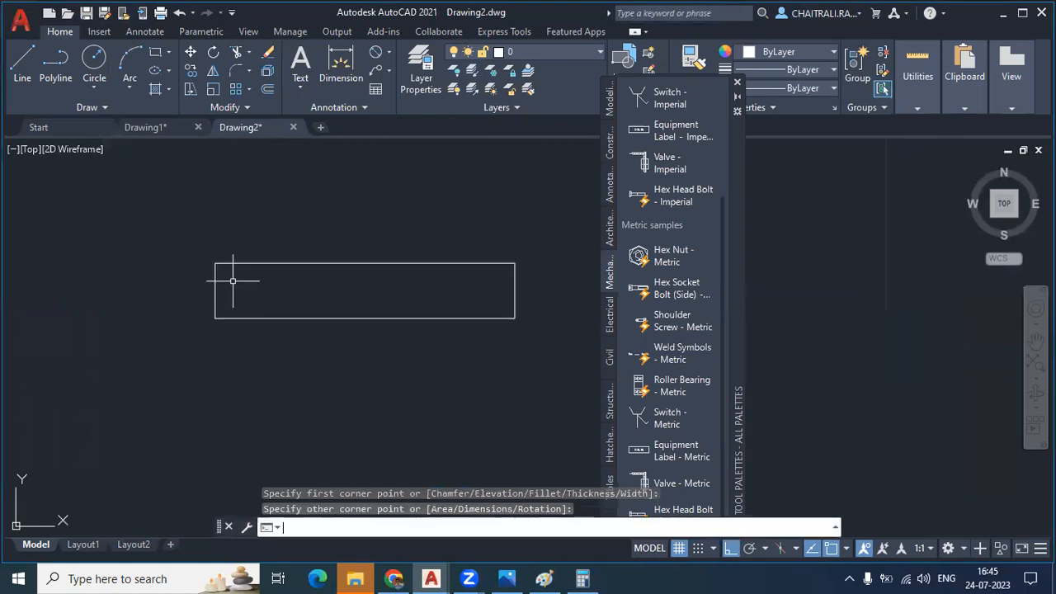
key("Return")
left_click(212, 273)
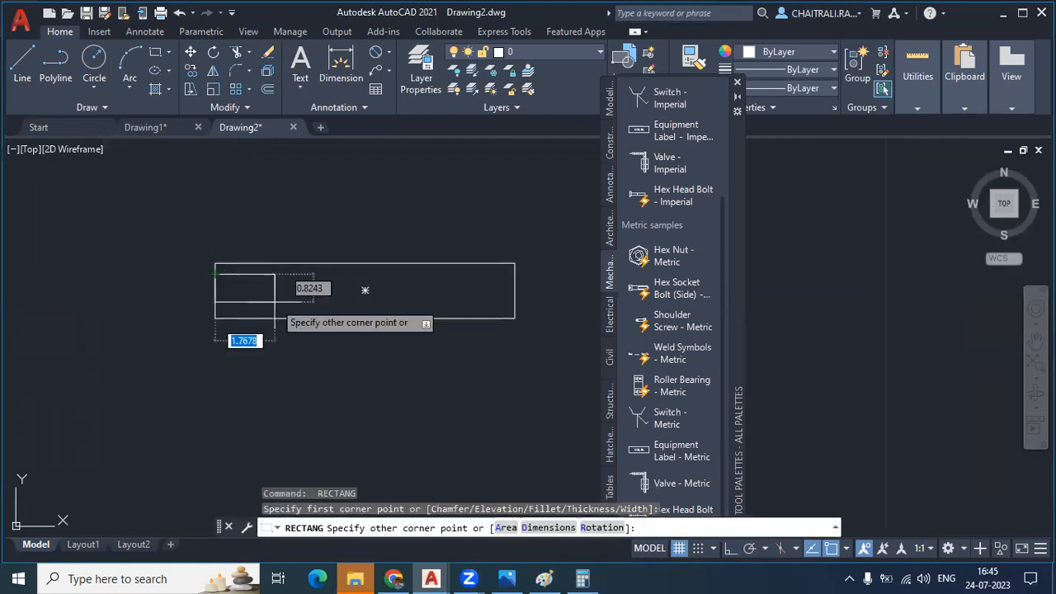
left_click(253, 317)
key("Return")
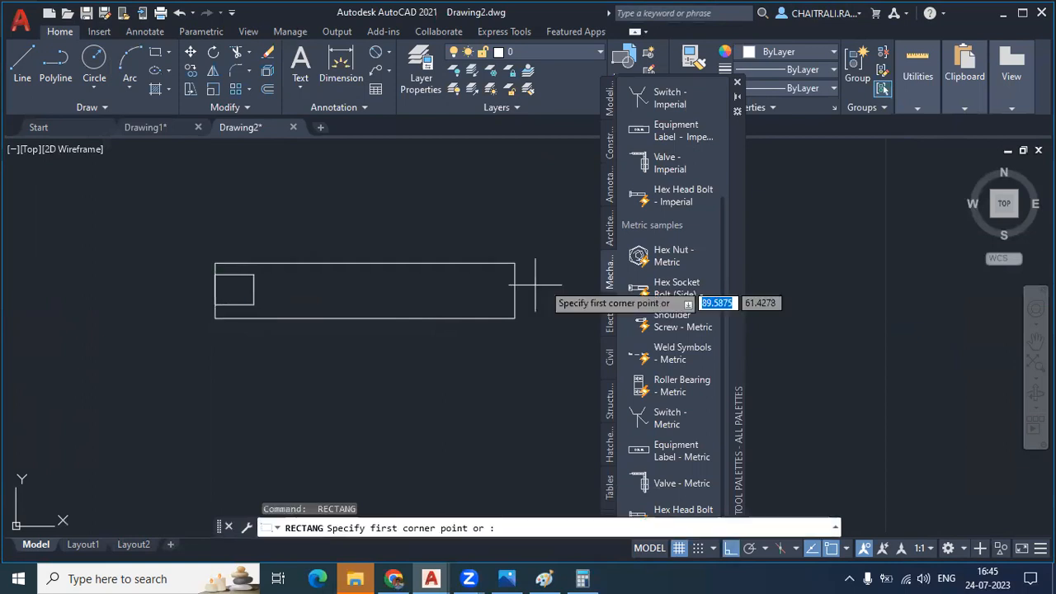
left_click(512, 273)
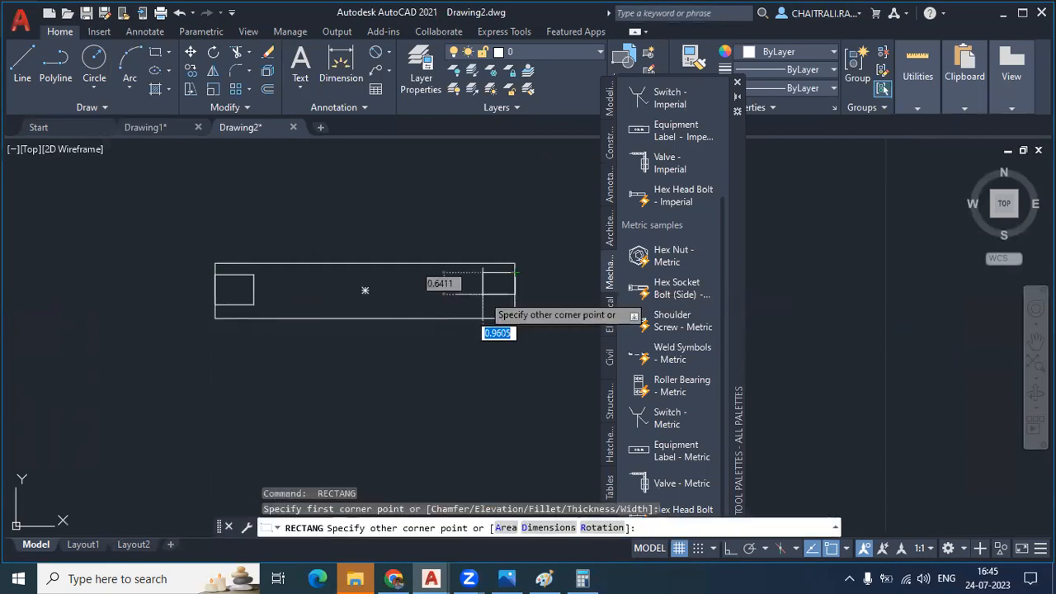
left_click(483, 317)
- Draw a thin rectangle about 6.79 by 0.32 units connecting the facing sides of the two small end rectangles
key("Return")
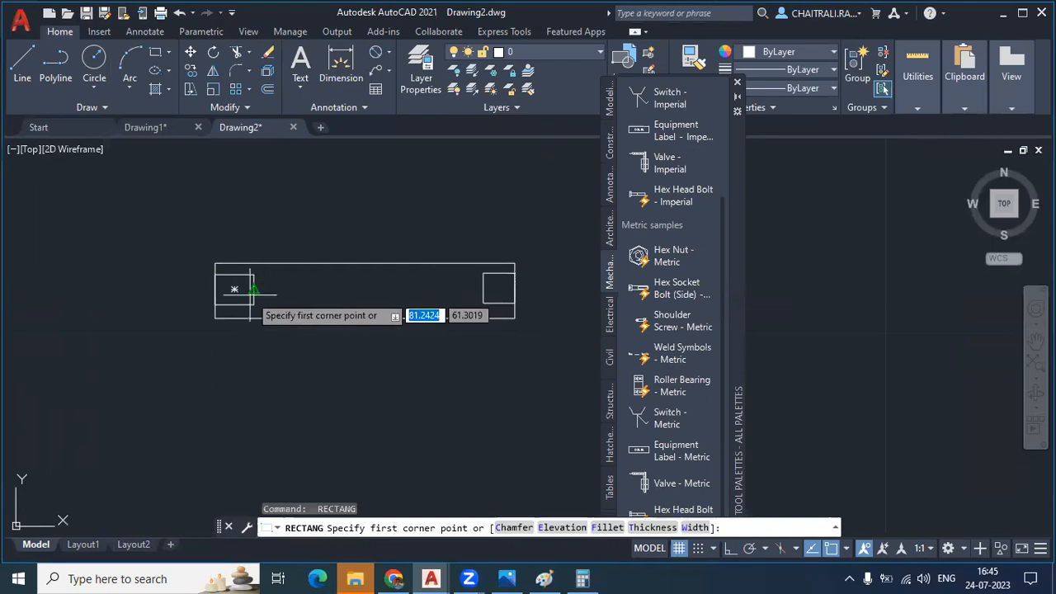
scroll(254, 289, "up", 2)
left_click(253, 275)
middle_click_drag(337, 283, 165, 328)
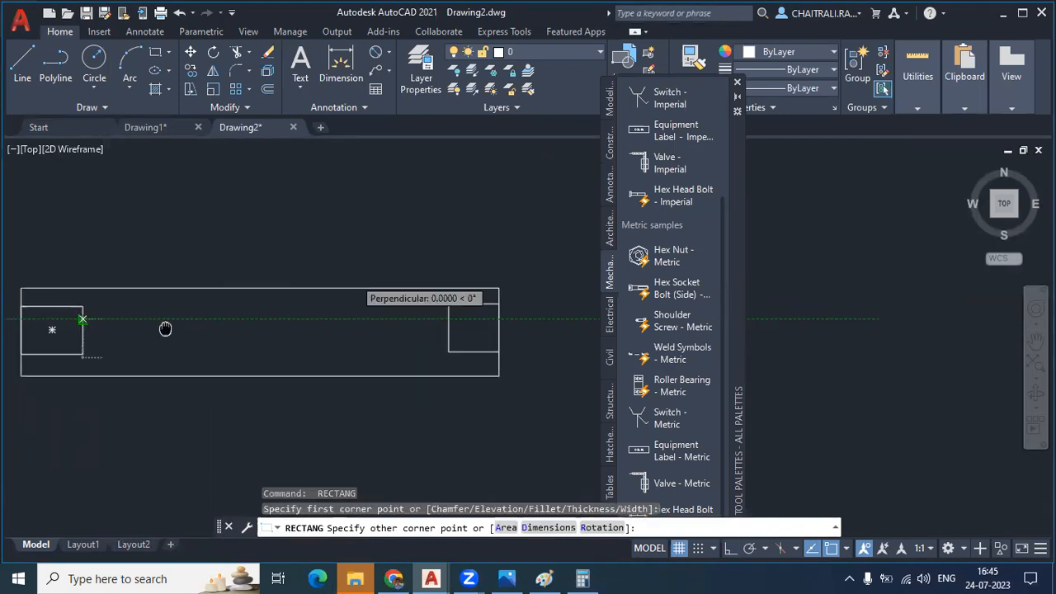
scroll(260, 310, "up", 1)
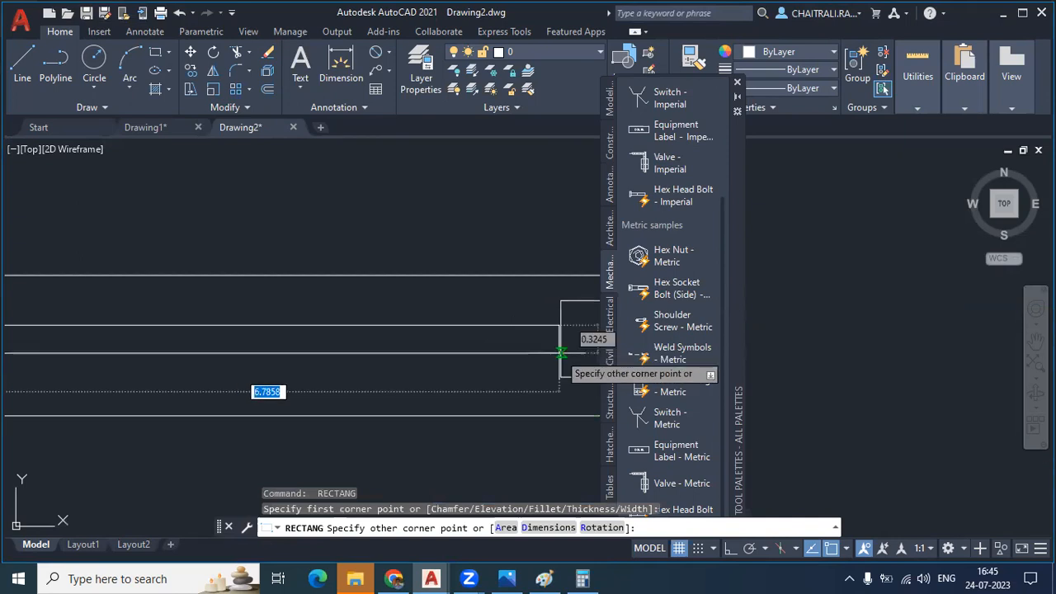
left_click(560, 353)
scroll(514, 349, "down", 2)
middle_click_drag(457, 334, 453, 332)
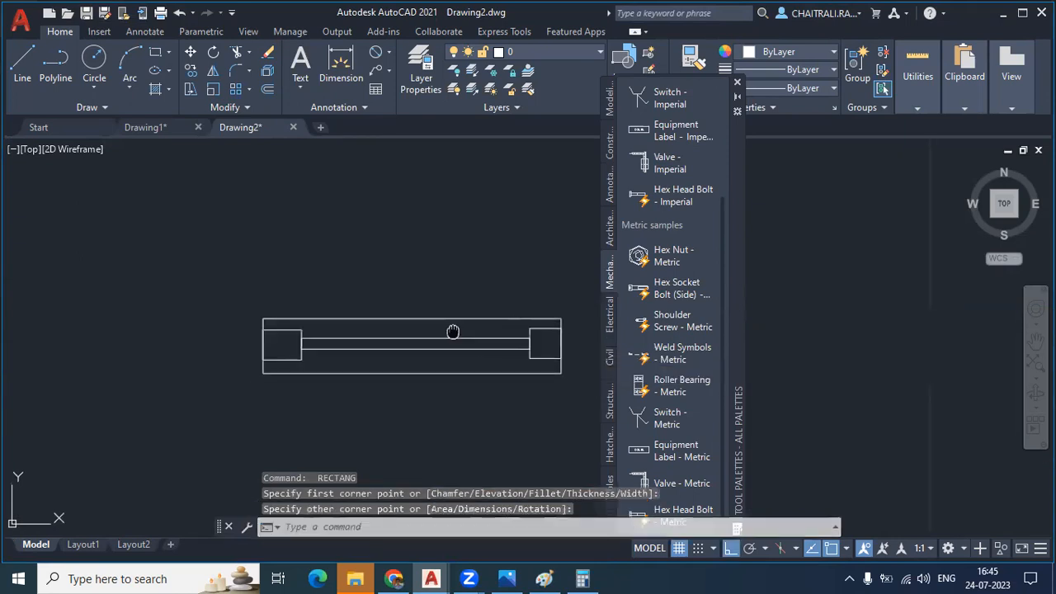
- Start an attribute definition for the window symbol and enter kohler as its tag
scroll(335, 307, "down", 2)
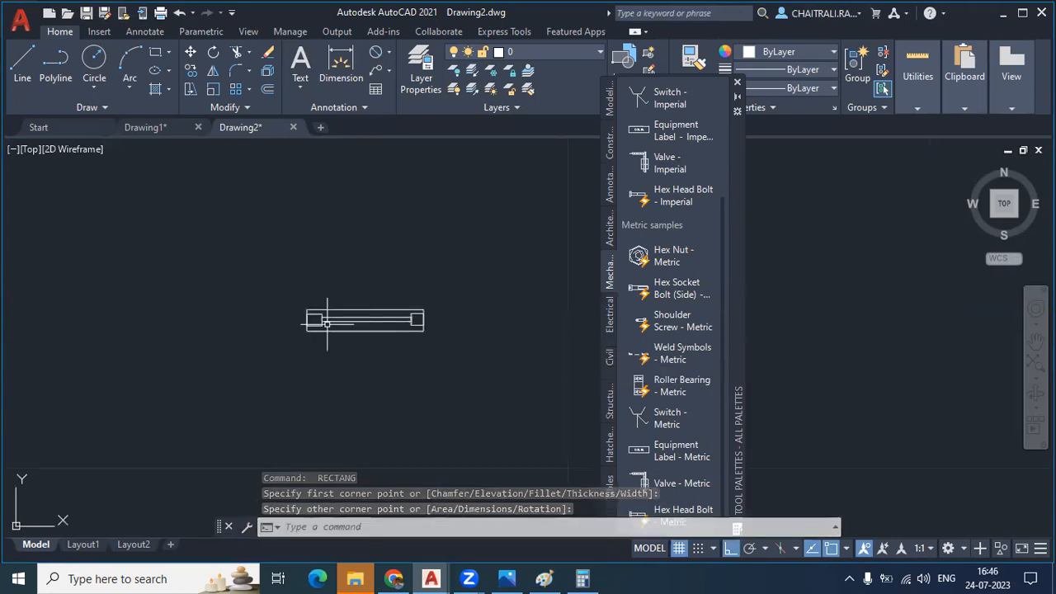
scroll(326, 324, "up", 4)
scroll(366, 300, "down", 2)
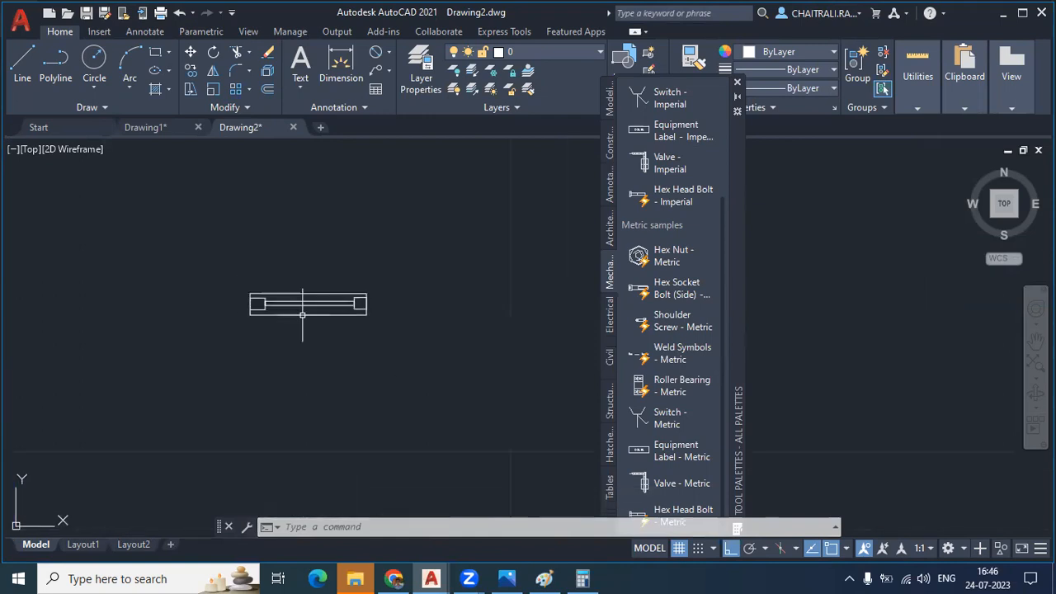
middle_click_drag(268, 335, 252, 379)
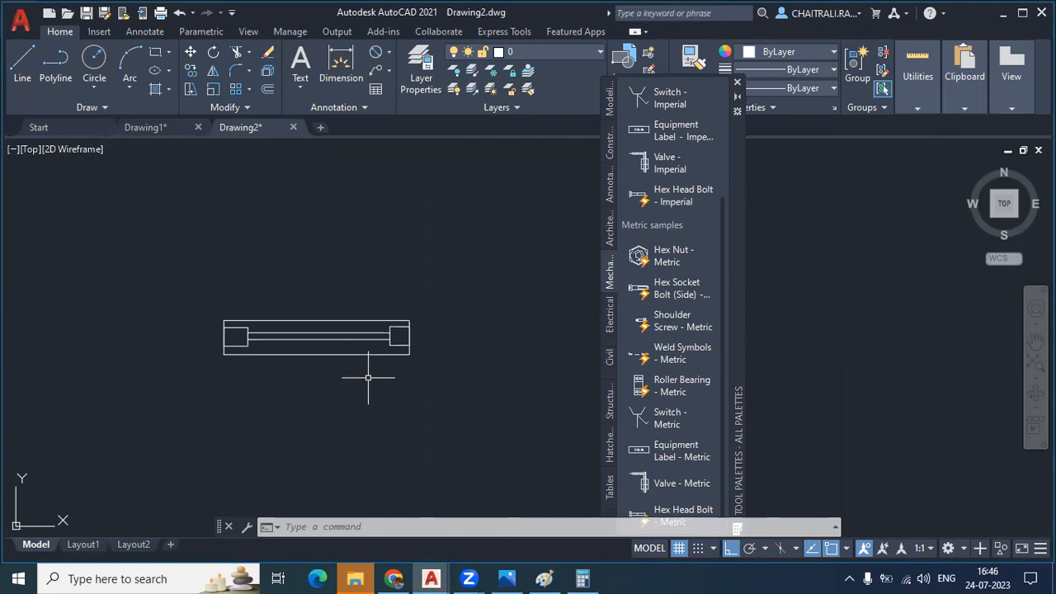
type("ATT")
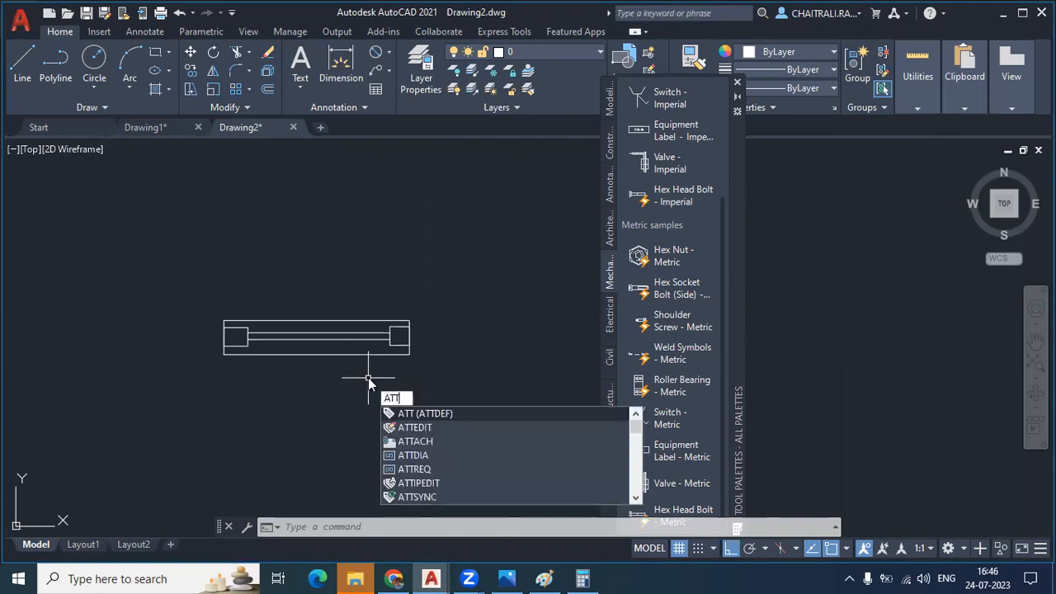
key("Return")
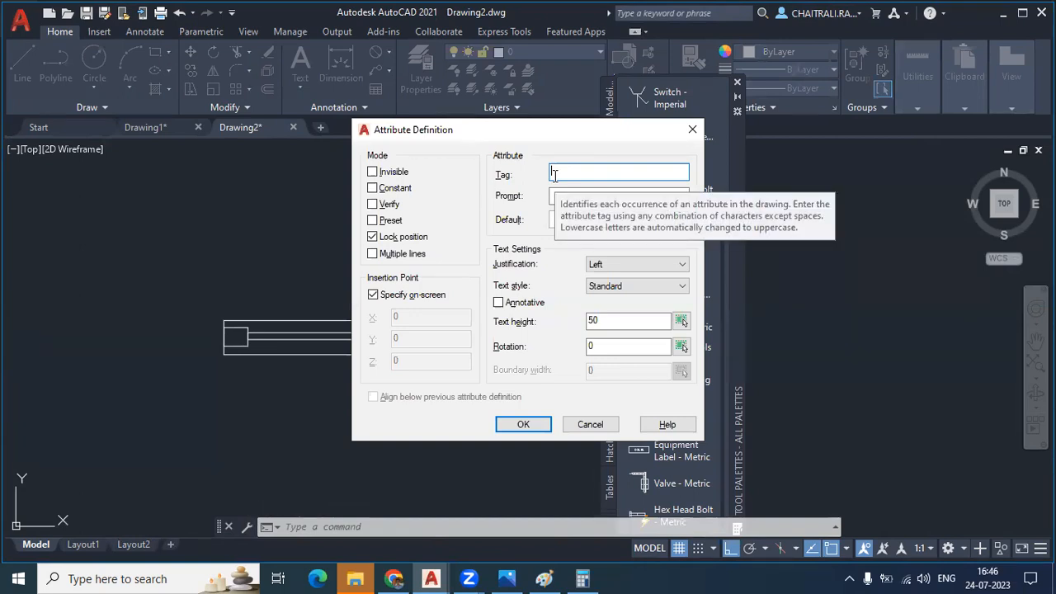
type("kohl")
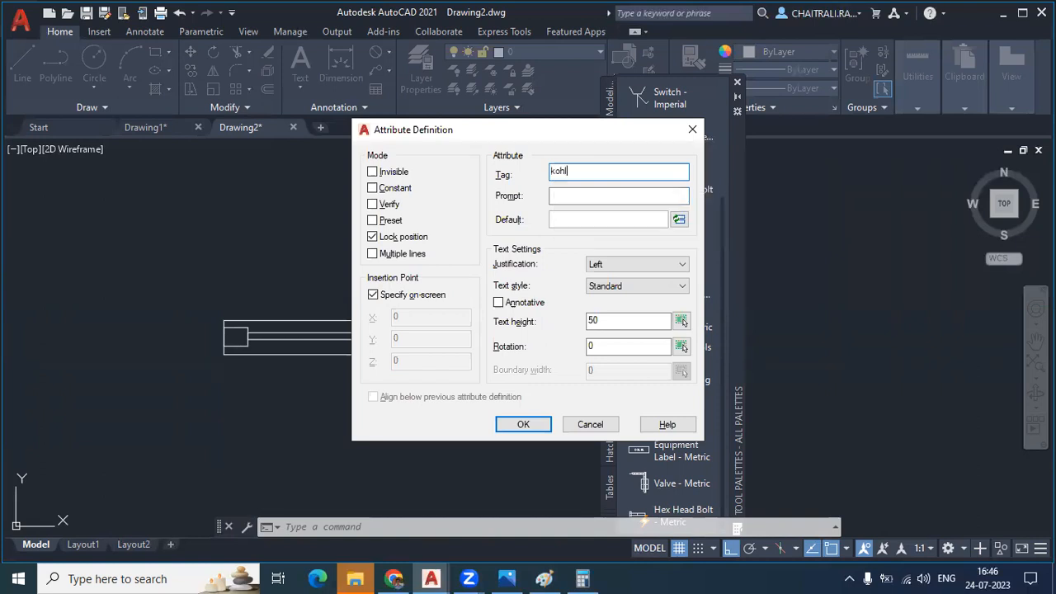
type("er")
left_click_drag(578, 170, 548, 171)
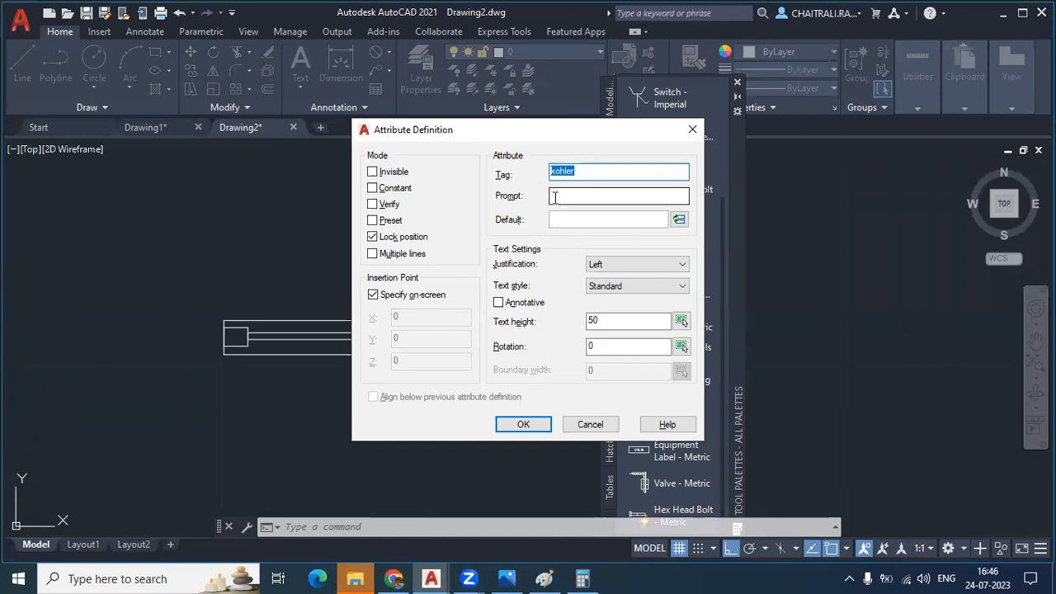
- Give the attribute the prompt "what is window size?" and the default 1500mm, and place its tag above the row of valves
left_click(555, 196)
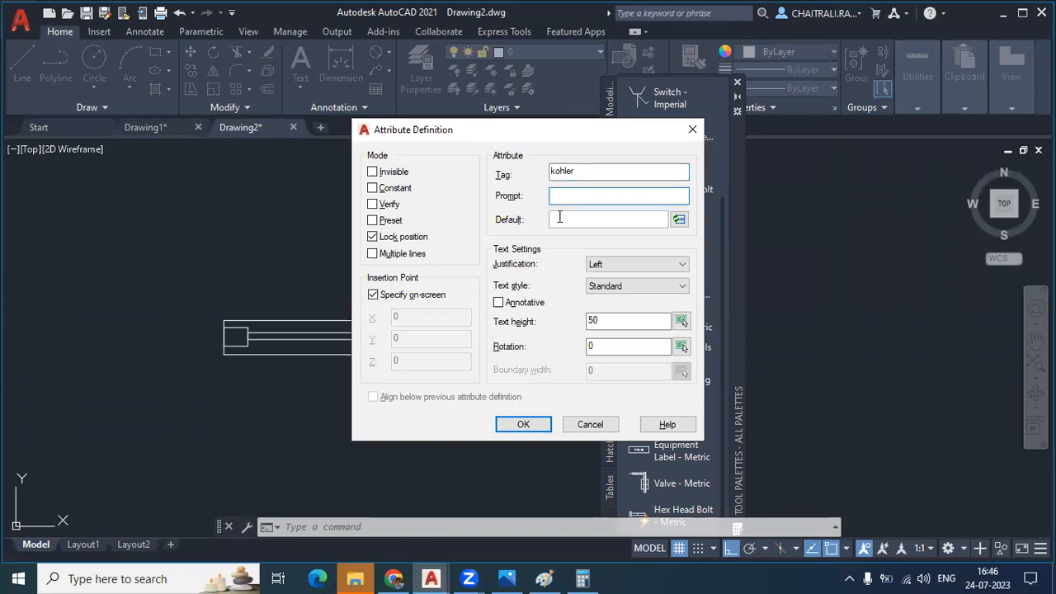
type("what is window size?")
left_click(580, 219)
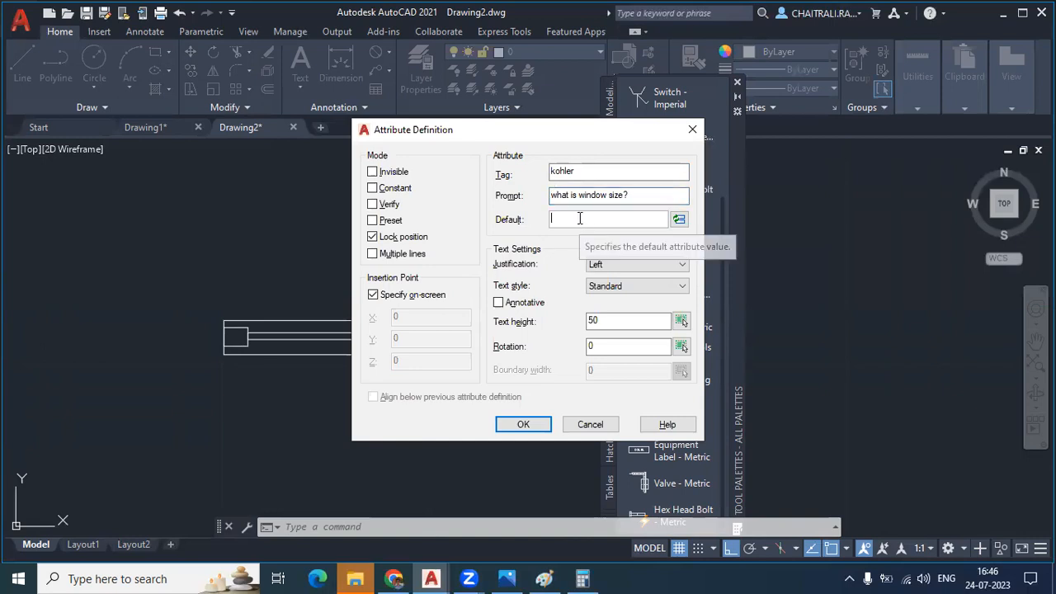
type("15")
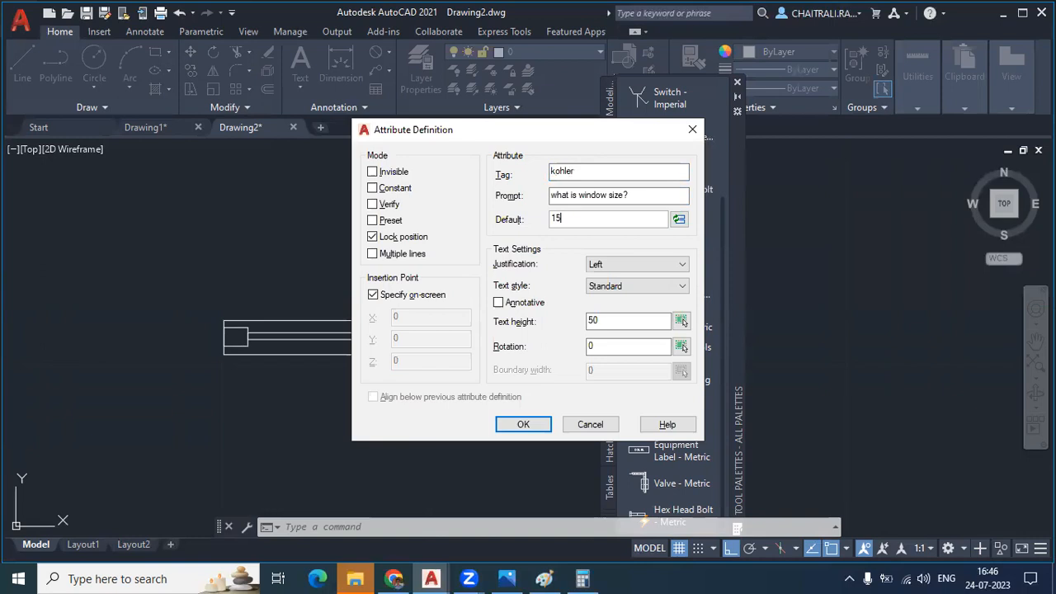
type("00mm")
left_click(523, 424)
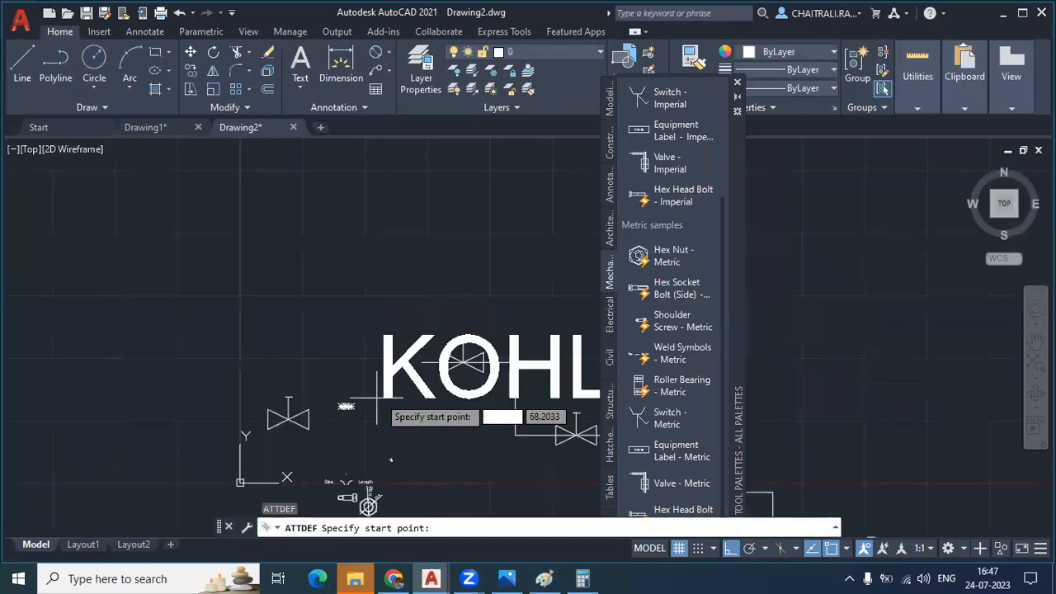
left_click(435, 254)
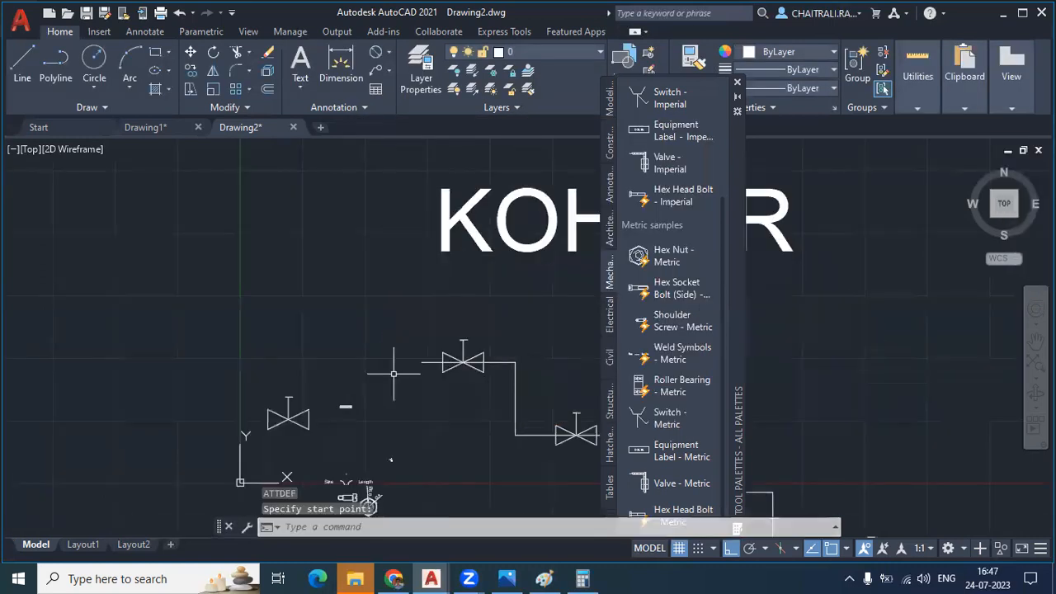
- Scale up the four window rectangles from their lower-left corner until the thin middle rectangle is about 350 units long
scroll(340, 401, "up", 6)
left_click(340, 401)
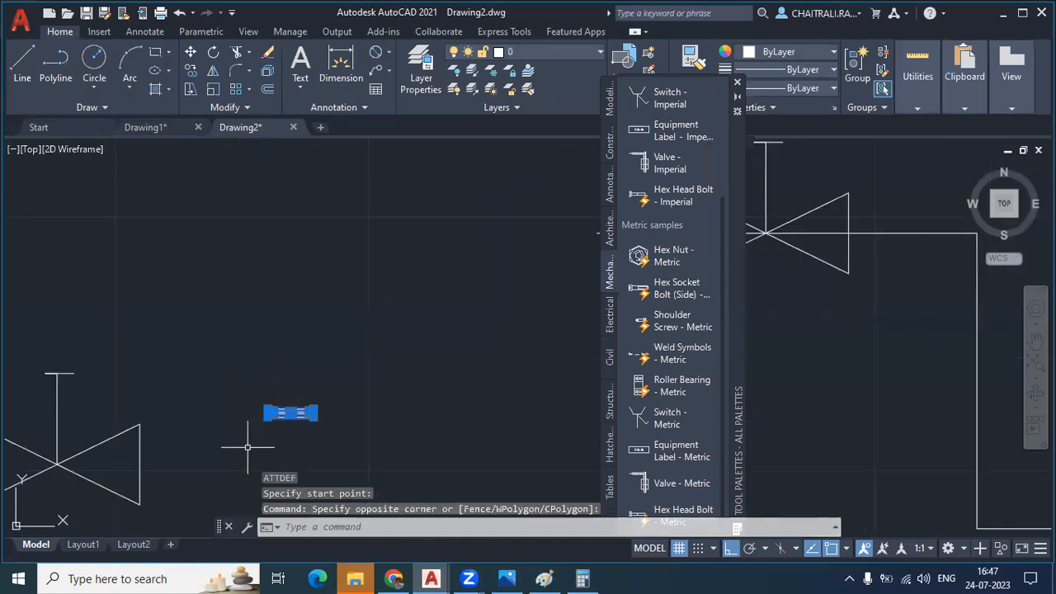
middle_click_drag(325, 421, 347, 444)
type("sc")
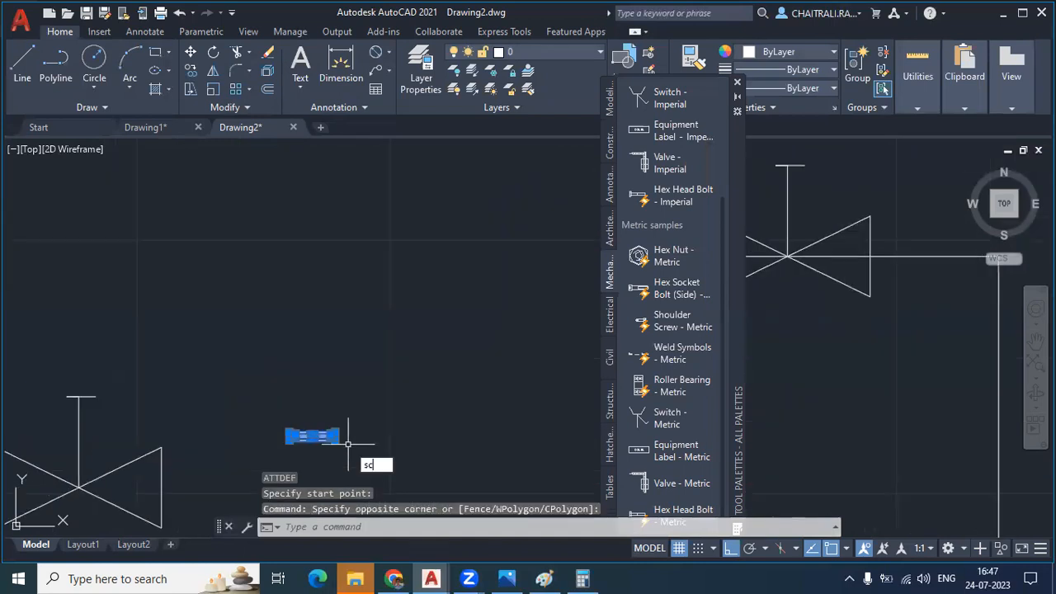
key("Return")
left_click(295, 441)
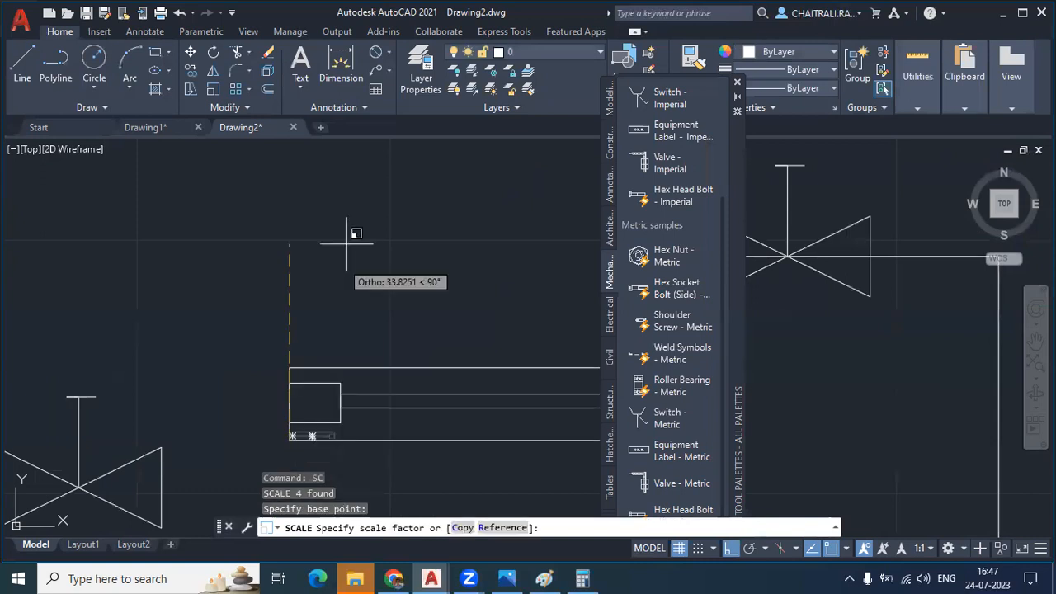
scroll(324, 441, "down", 3)
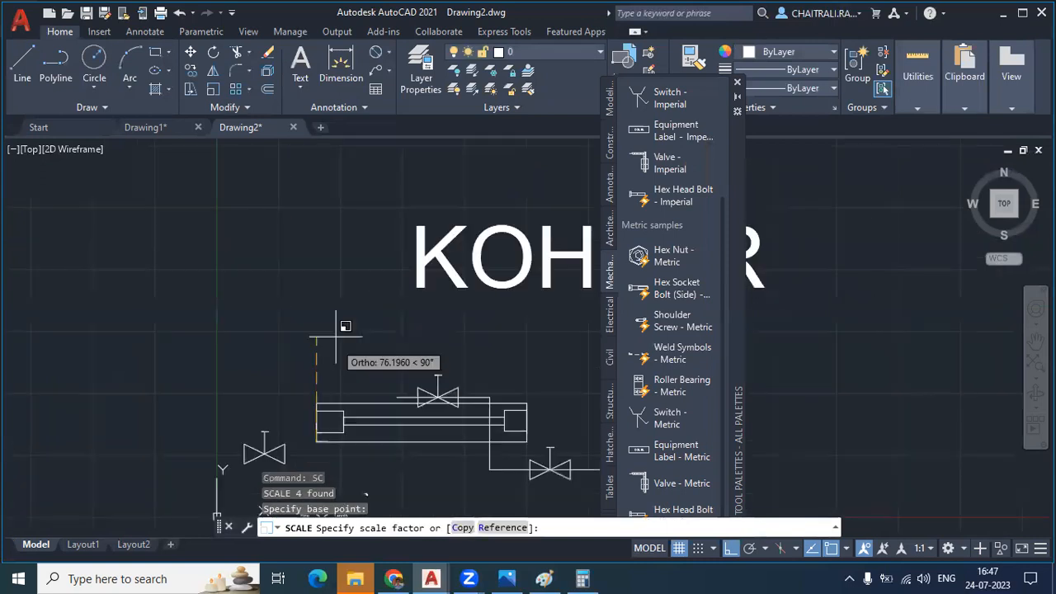
left_click(405, 157)
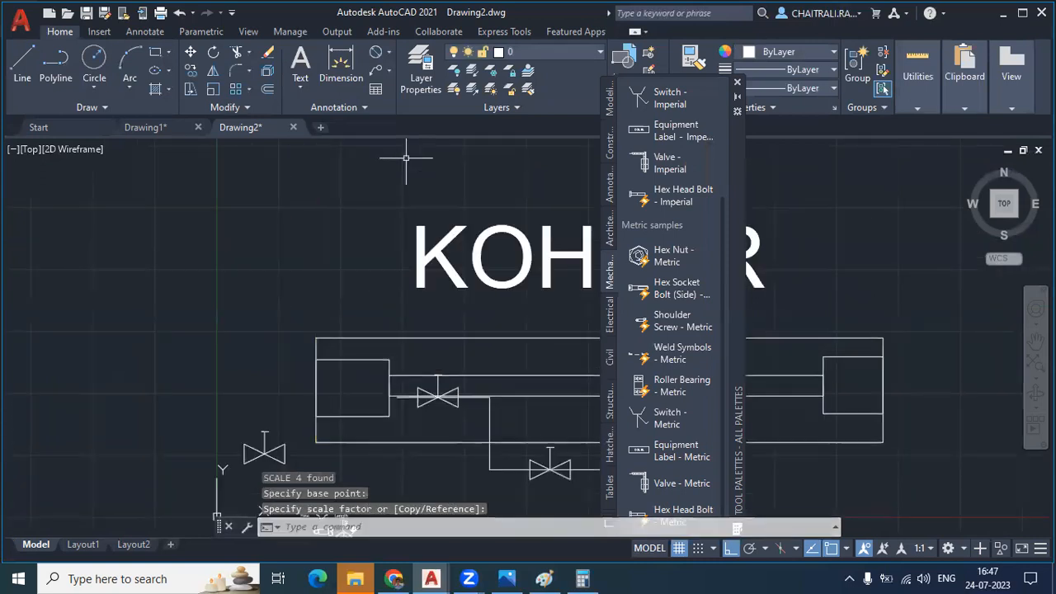
- Move all four rectangles of the enlarged window symbol straight up so they sit above the KOHLER attribute text
scroll(373, 295, "down", 3)
left_click(372, 294)
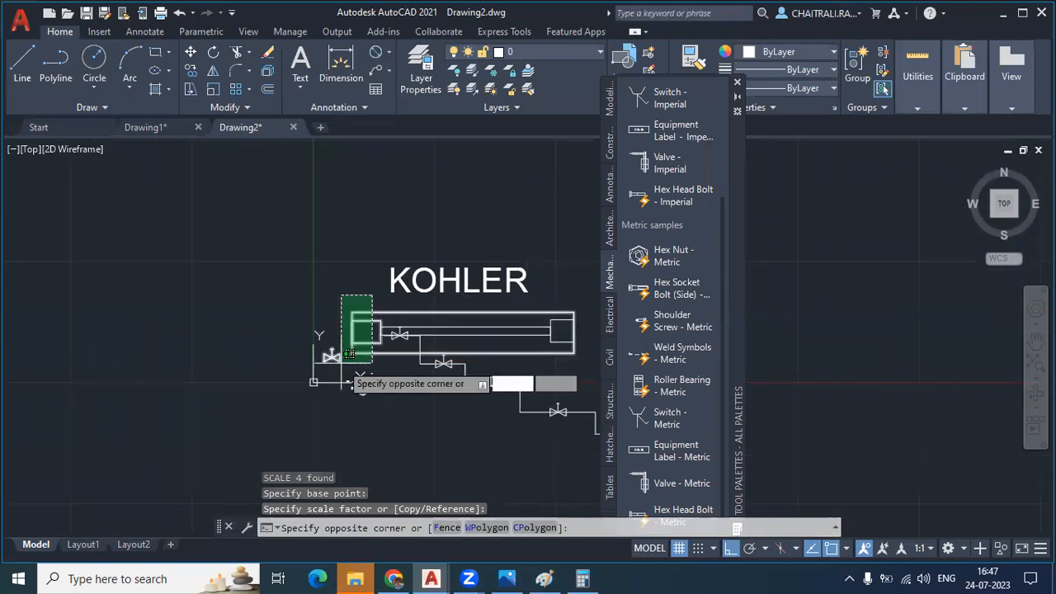
left_click(350, 357)
left_click(507, 339)
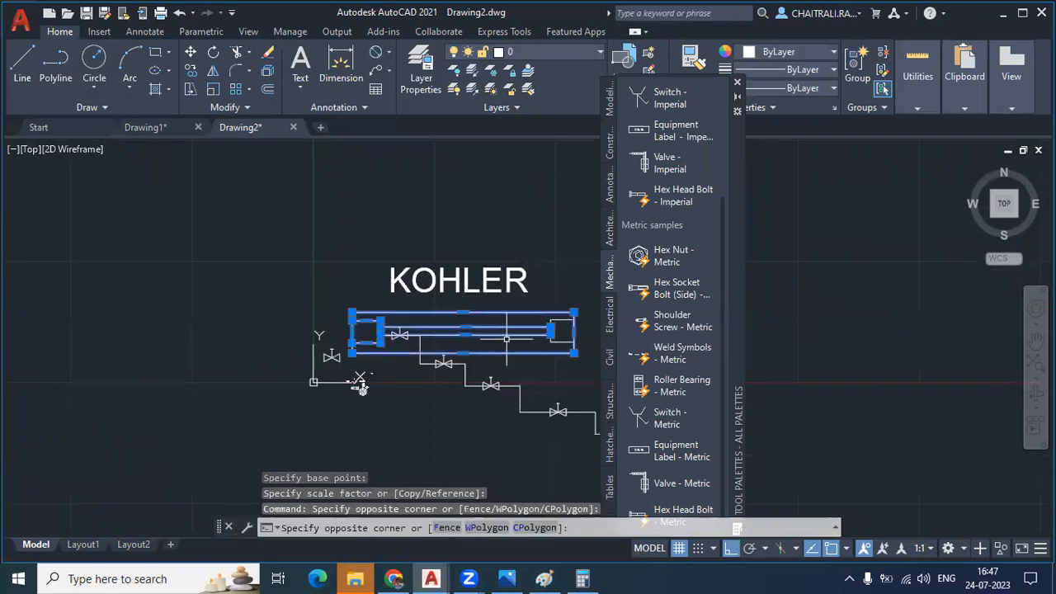
left_click(551, 330)
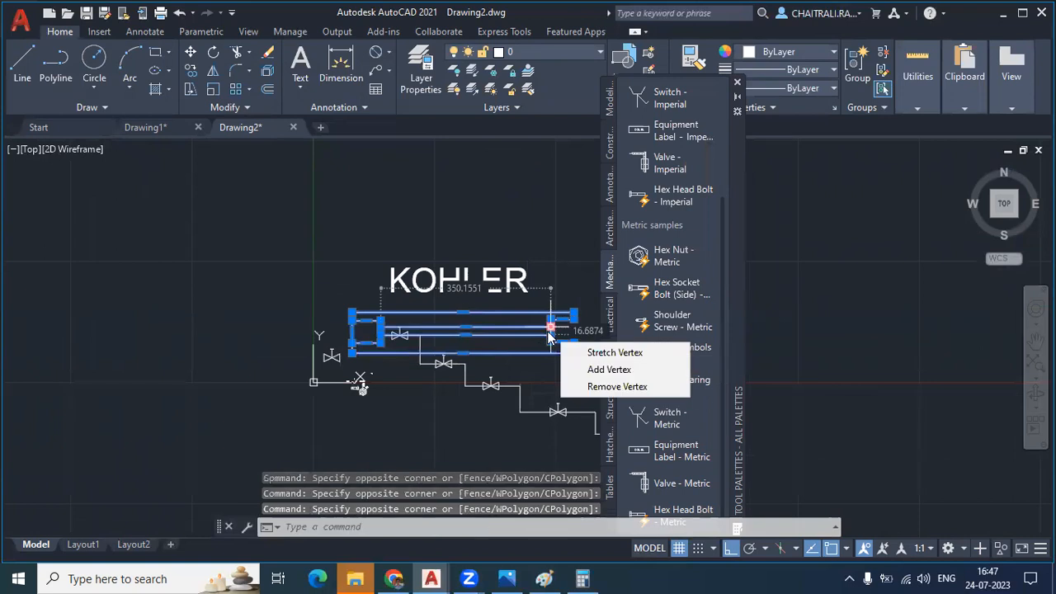
left_click(551, 328)
type("m")
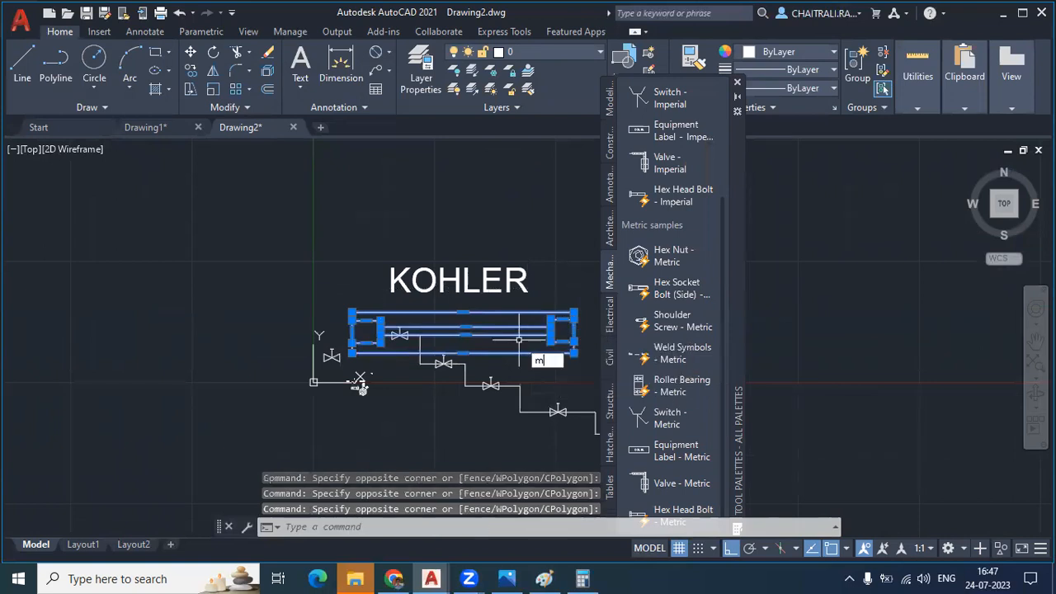
key("Return")
middle_click_drag(361, 388, 327, 443)
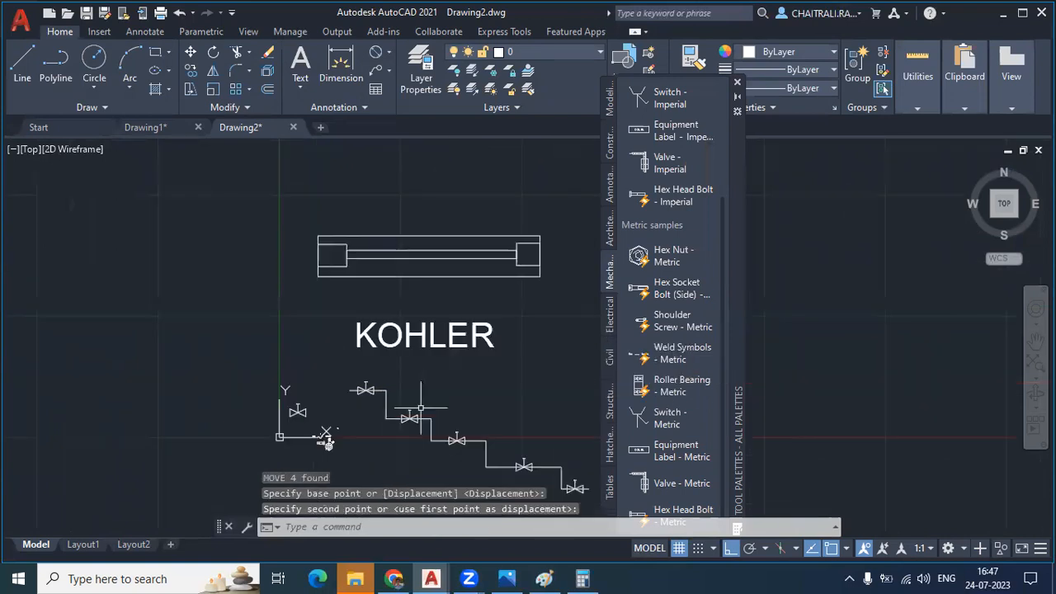
scroll(429, 355, "up", 1)
mouse_move(429, 355)
middle_mouse_down()
mouse_move(206, 440)
mouse_move(288, 406)
middle_mouse_up()
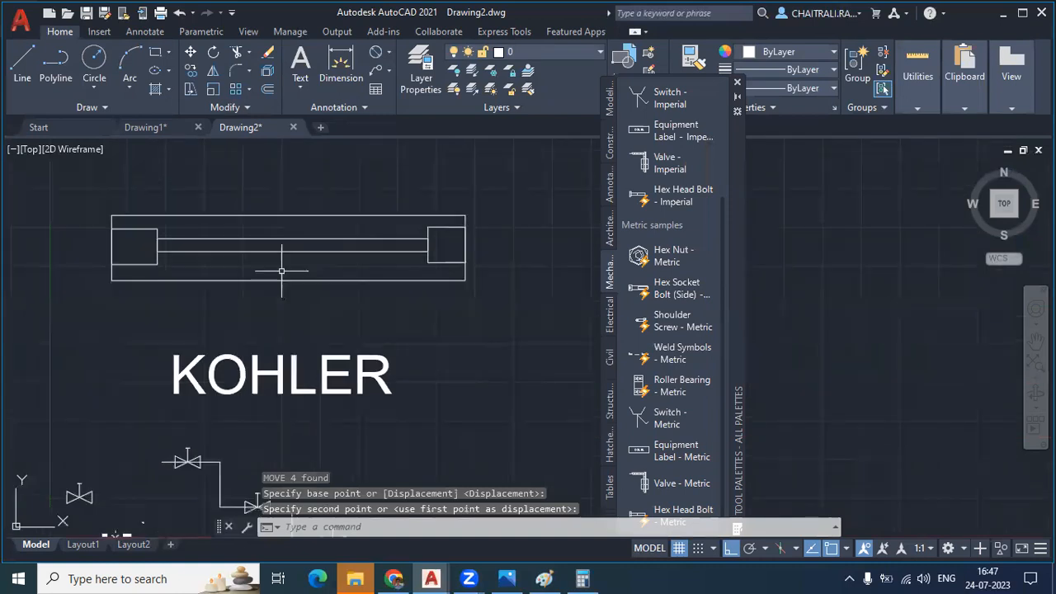
middle_click_drag(282, 271, 300, 264)
middle_click_drag(244, 374, 291, 371)
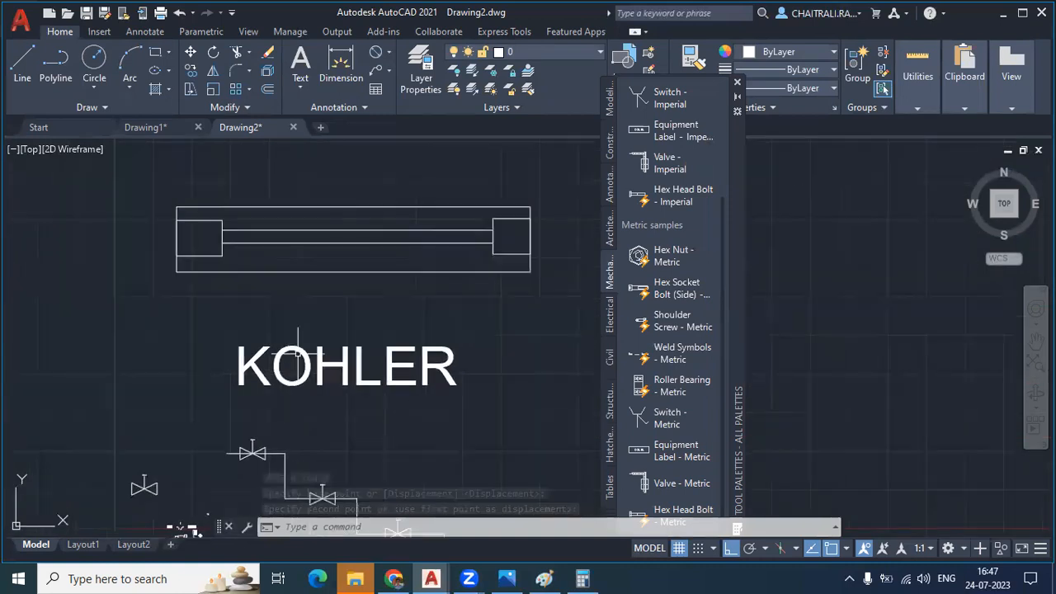
type("AT")
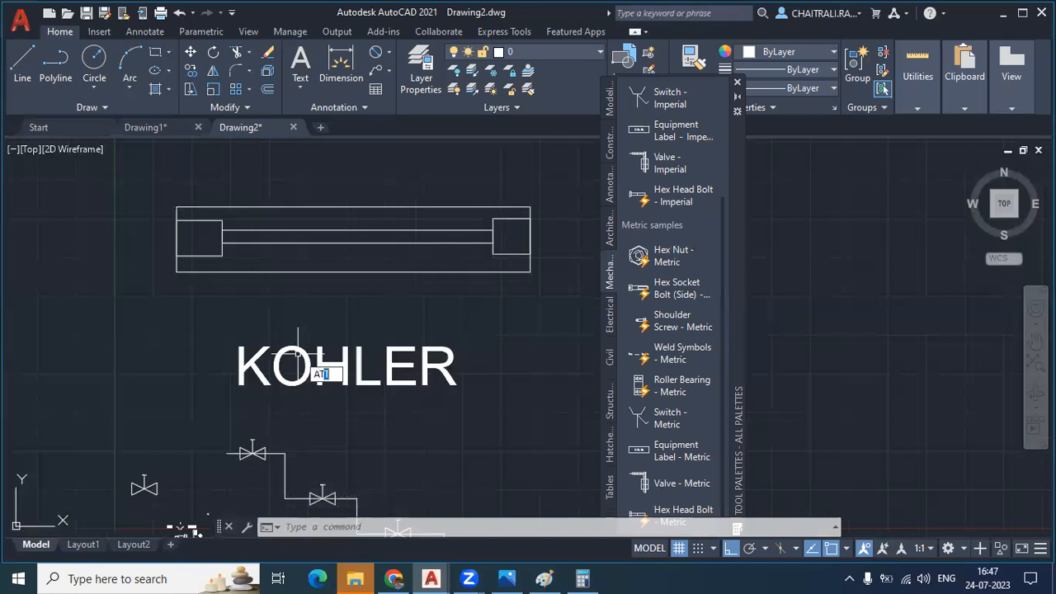
key("Return")
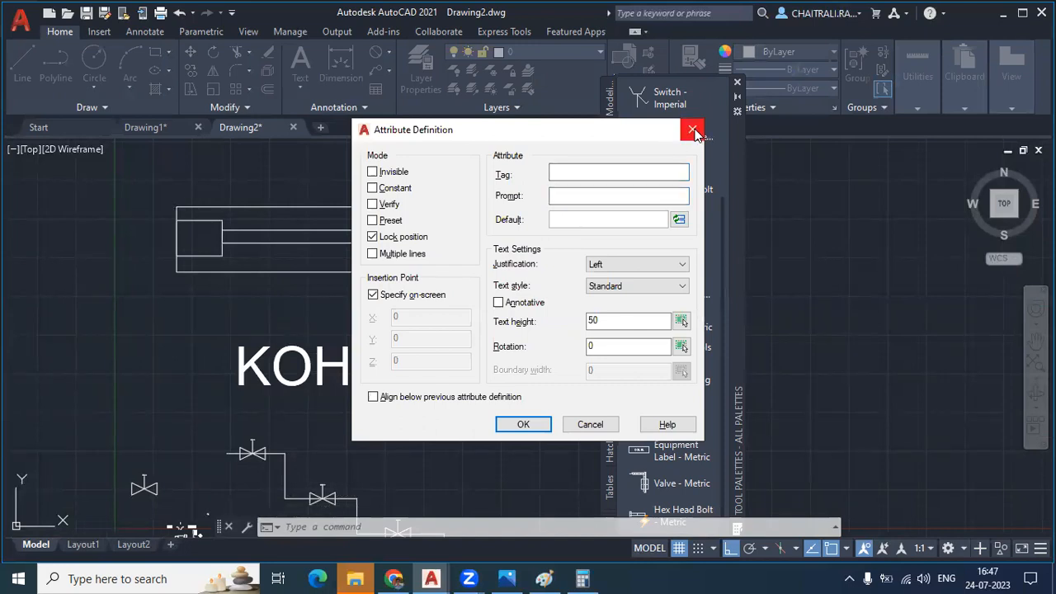
key("Escape")
- Move the window symbol together with its KOHLER attribute upward into empty space, well clear of the valves
middle_click_drag(376, 387, 466, 211)
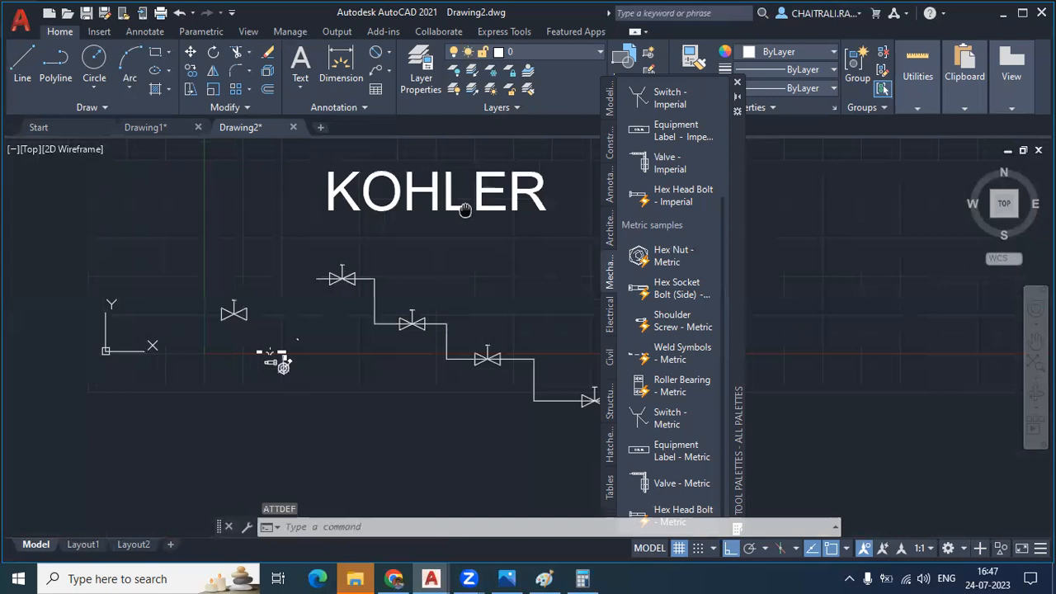
scroll(451, 296, "down", 2)
middle_click_drag(452, 296, 390, 404)
left_click(505, 360)
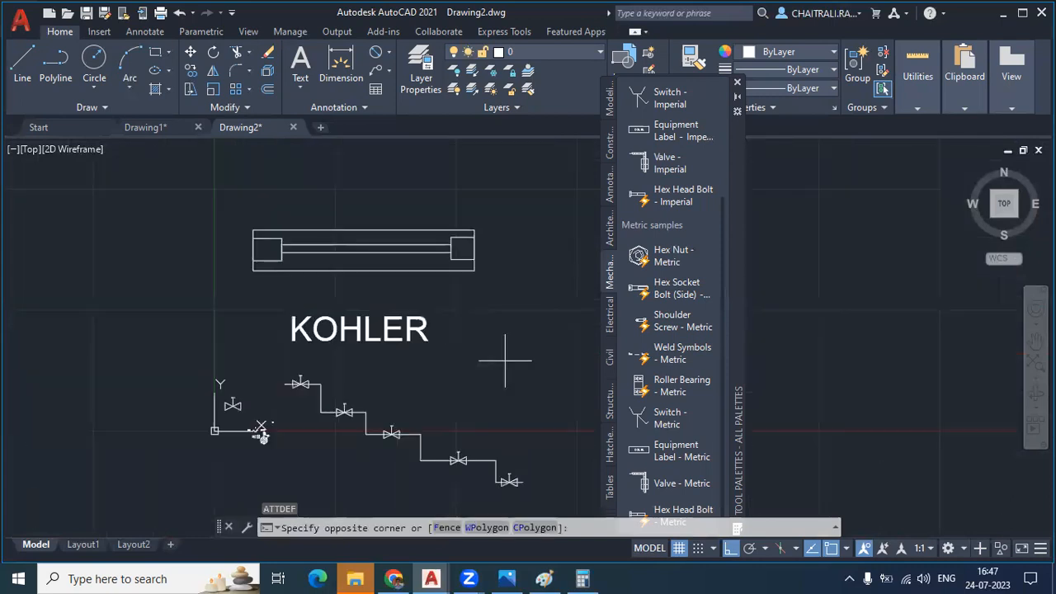
left_click(211, 201)
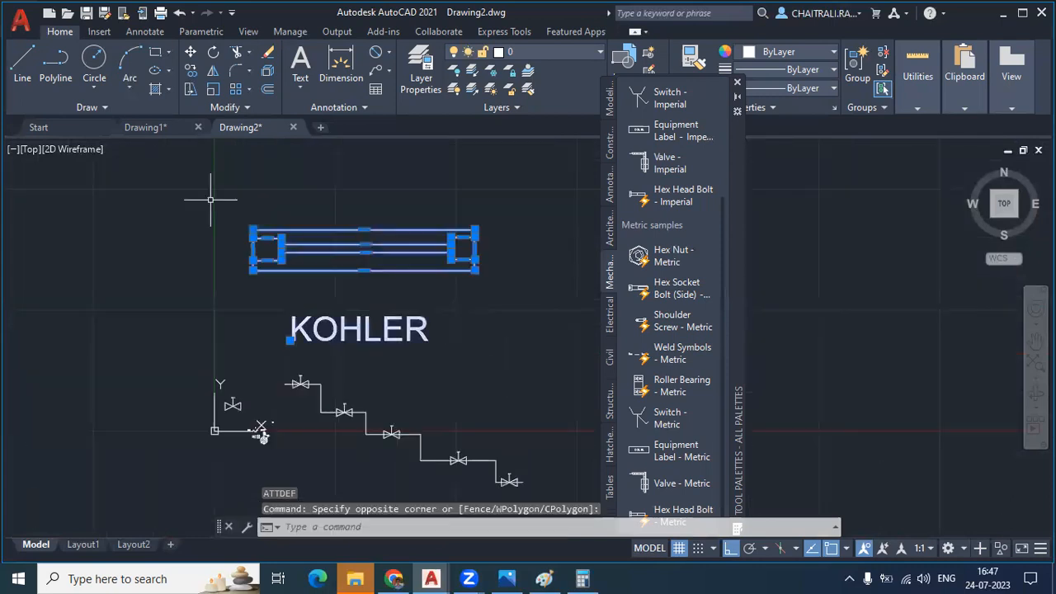
type("m")
key("Return")
left_click(318, 271)
middle_click_drag(330, 252, 321, 446)
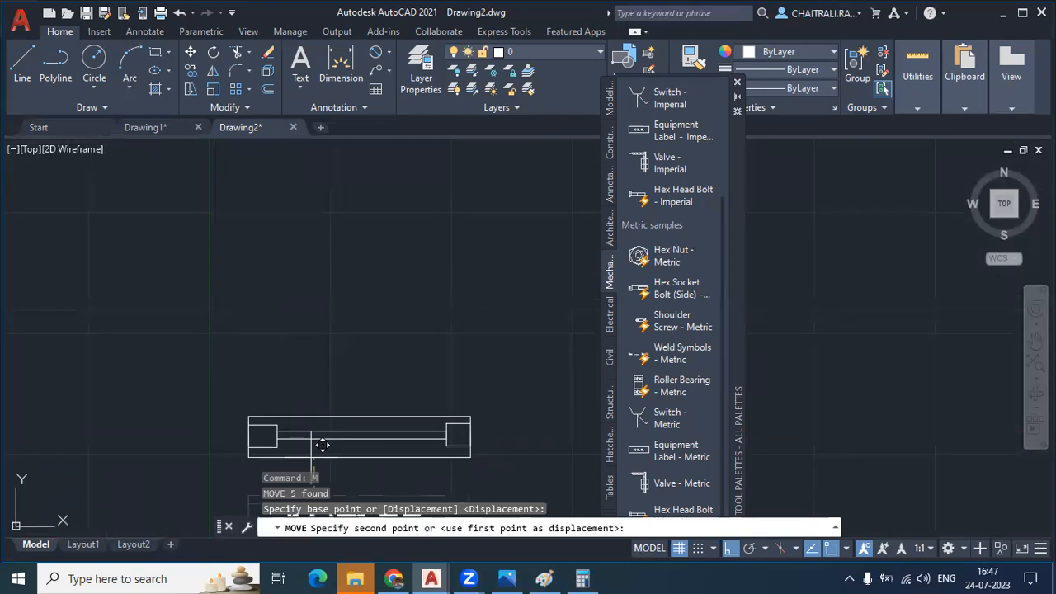
key("Escape")
key("Escape")
- Start a block definition named window with its base point at the midpoint of the symbol's left edge
scroll(370, 252, "up", 1)
mouse_move(371, 253)
middle_mouse_down()
mouse_move(338, 321)
mouse_move(287, 326)
middle_mouse_up()
scroll(287, 326, "down", 1)
type("b")
key("Return")
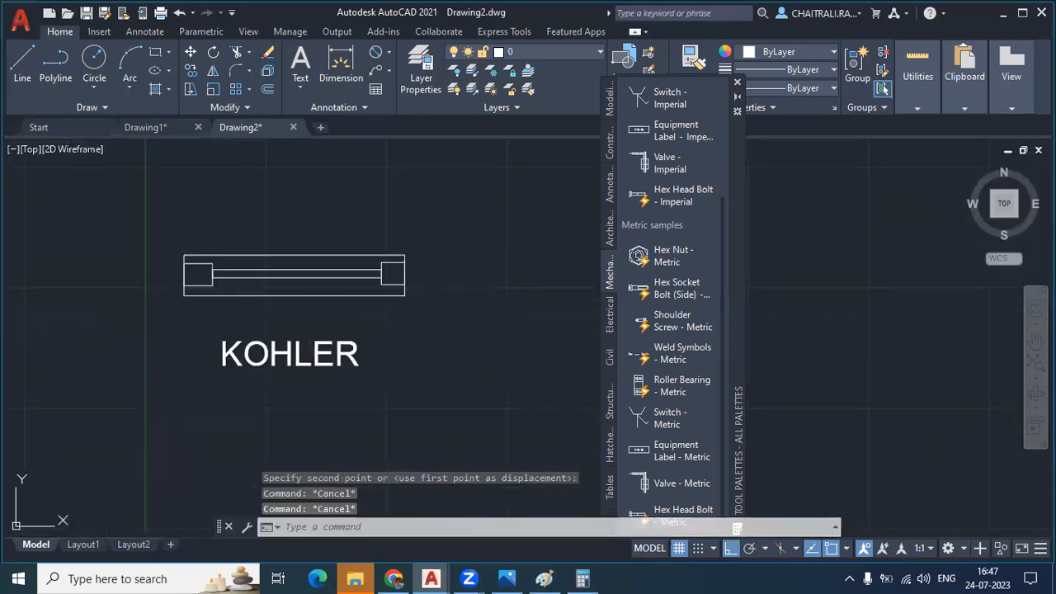
type("window")
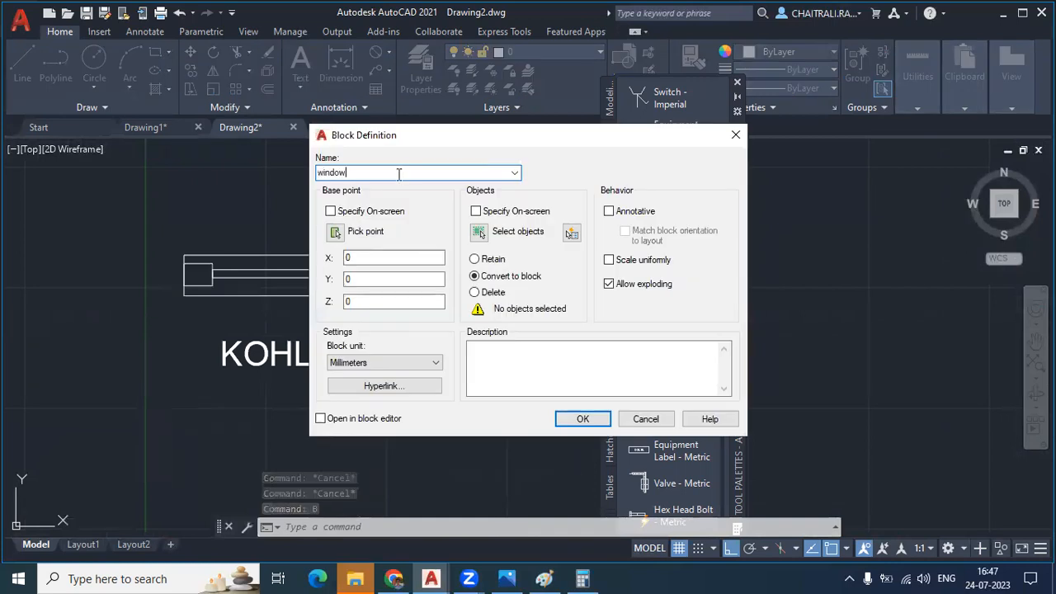
left_click(335, 232)
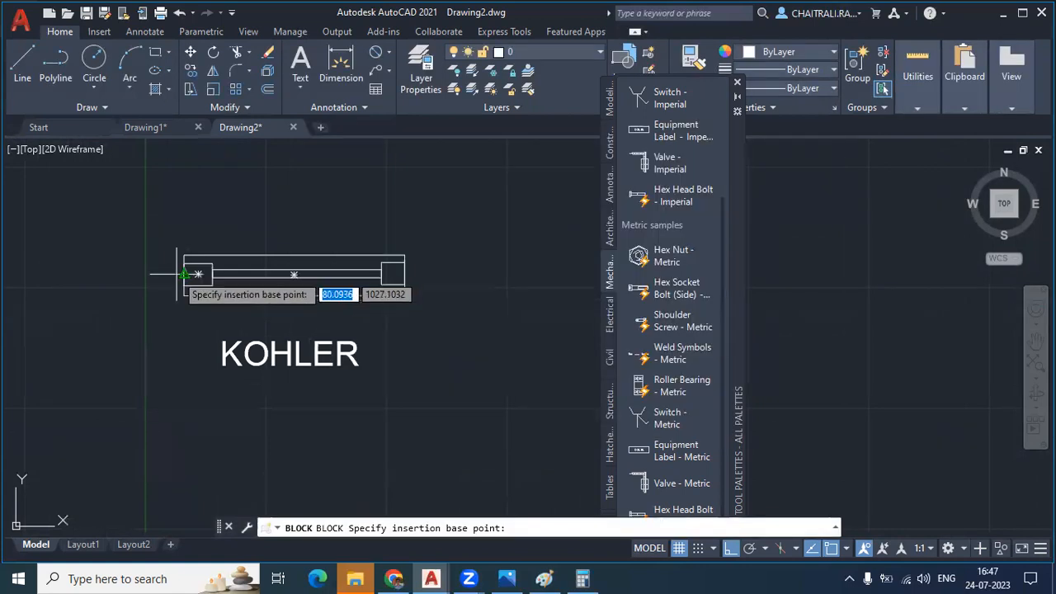
left_click(183, 274)
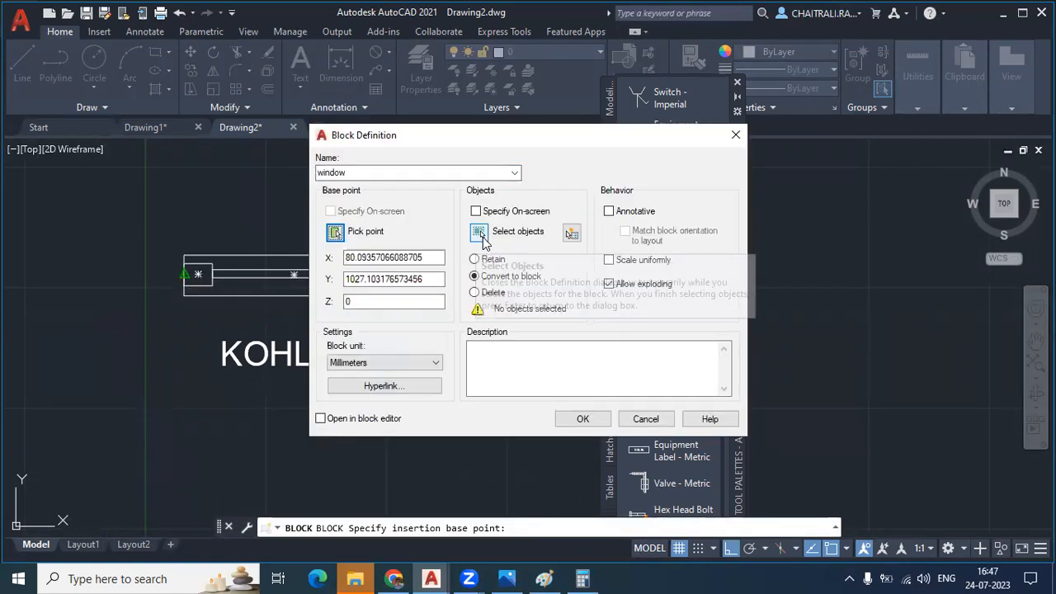
- Add the window rectangles and the KOHLER attribute to the block, create it and accept 1500mm as its window size
left_click(480, 232)
left_click(466, 225)
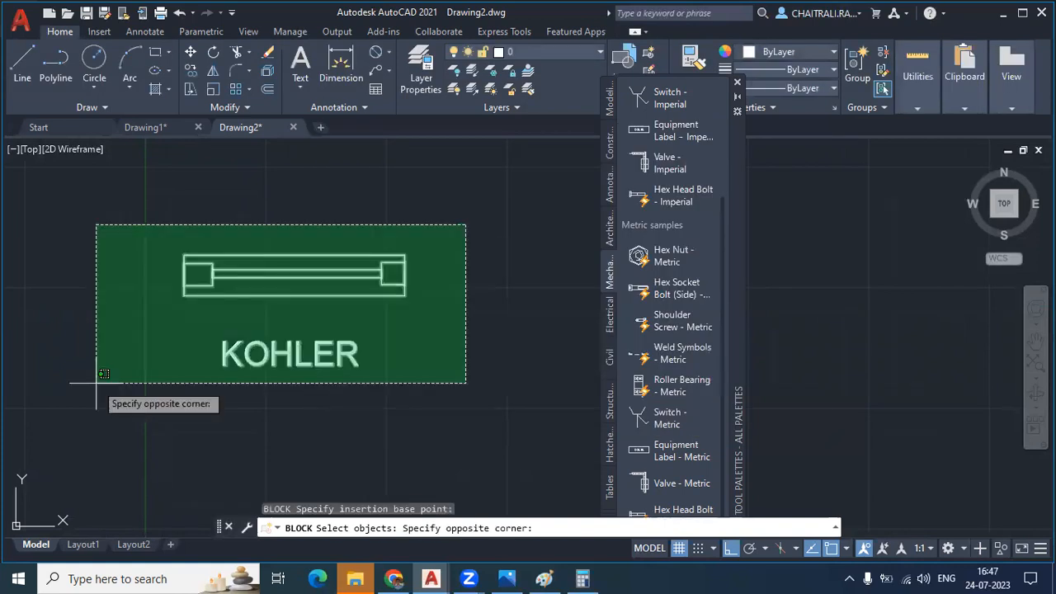
left_click(97, 383)
key("Return")
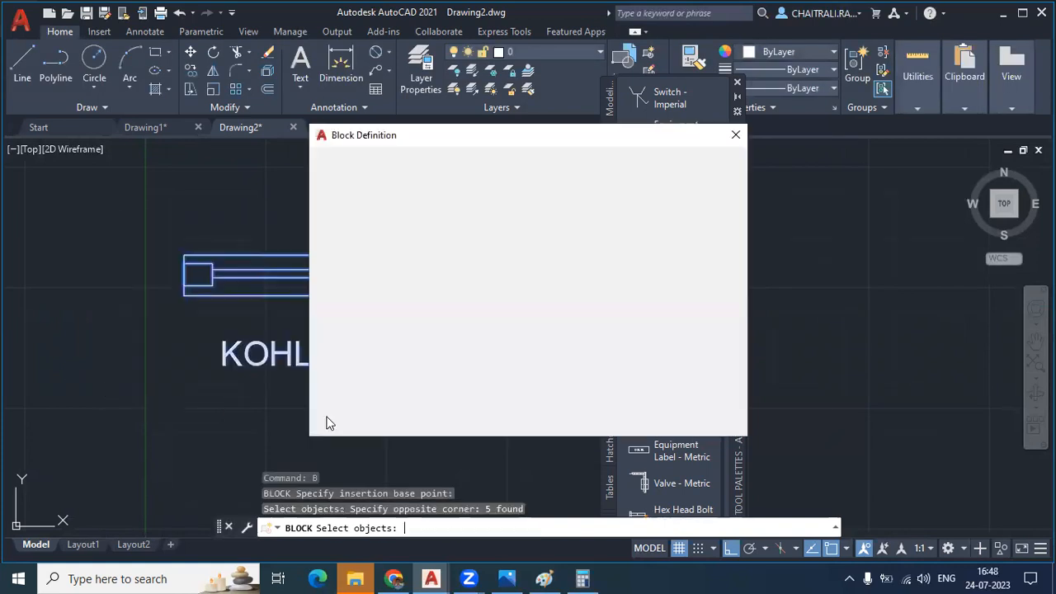
left_click(579, 421)
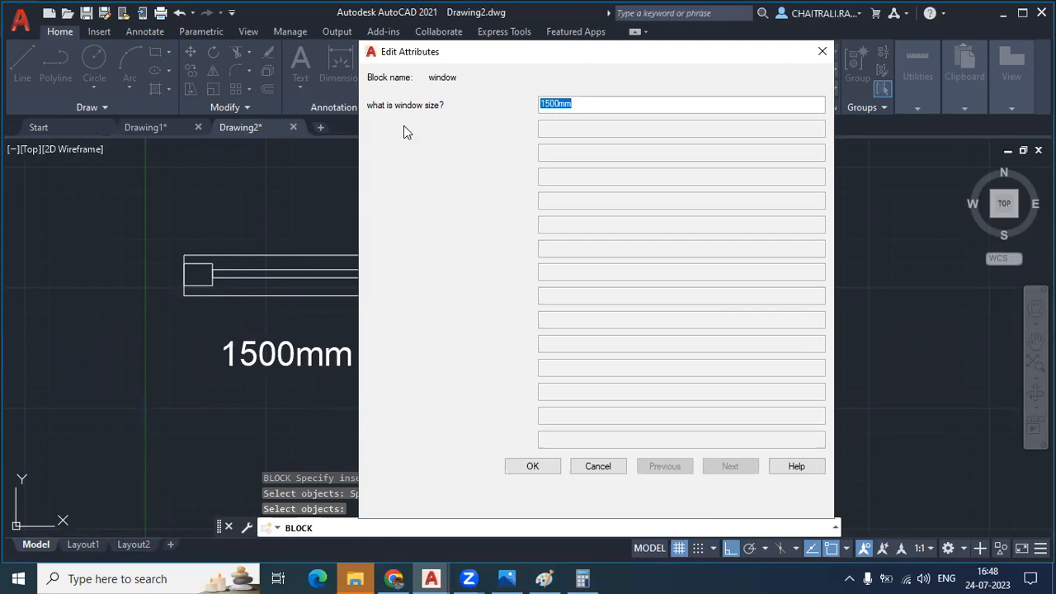
left_click(520, 465)
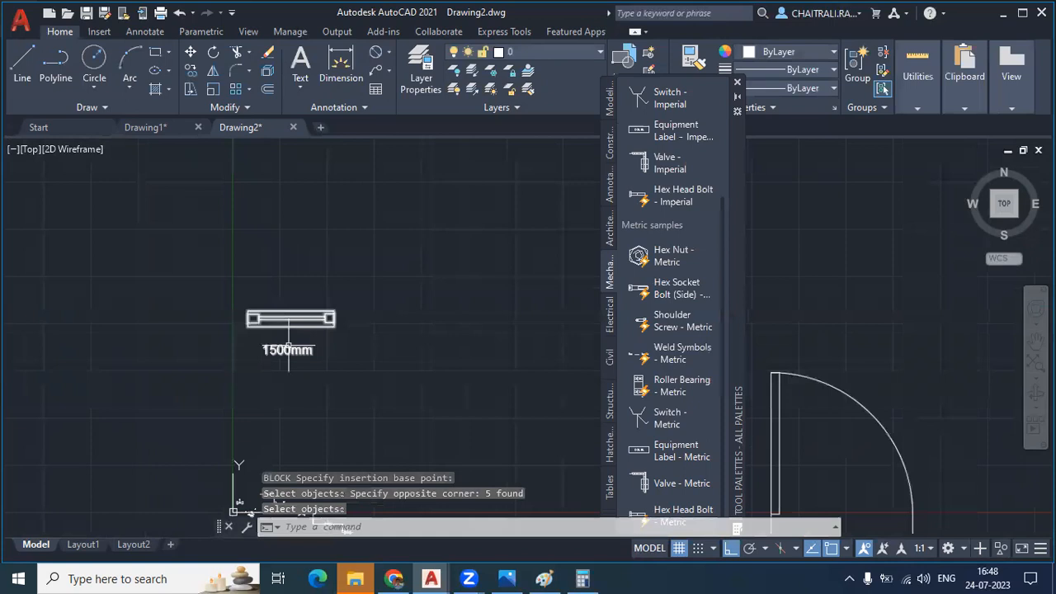
- Insert a second window block to the right of the first one and set its window size to 1200mm
middle_click_drag(289, 347, 140, 289)
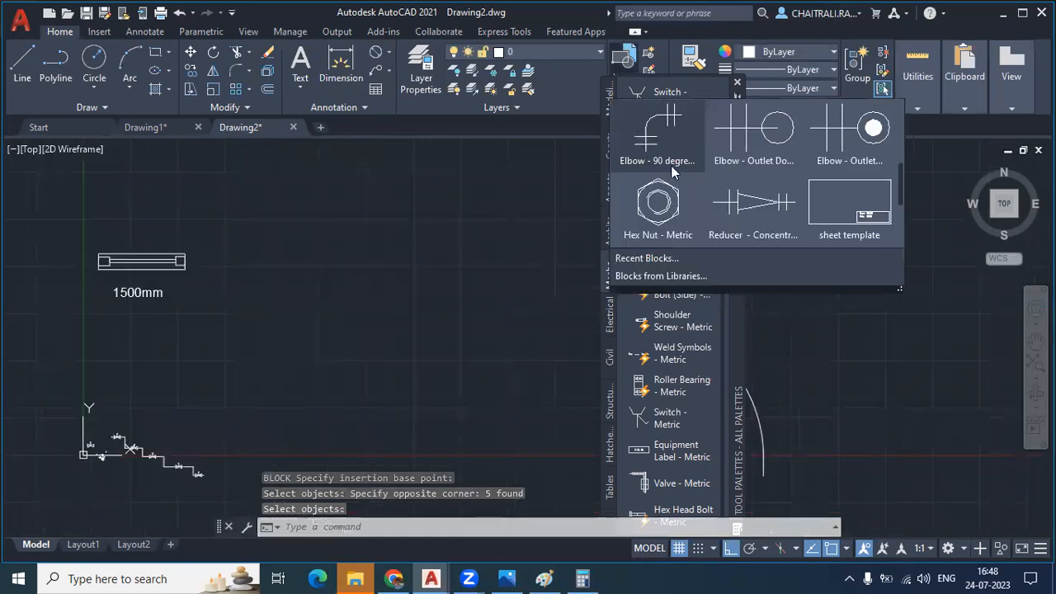
scroll(815, 208, "down", 3)
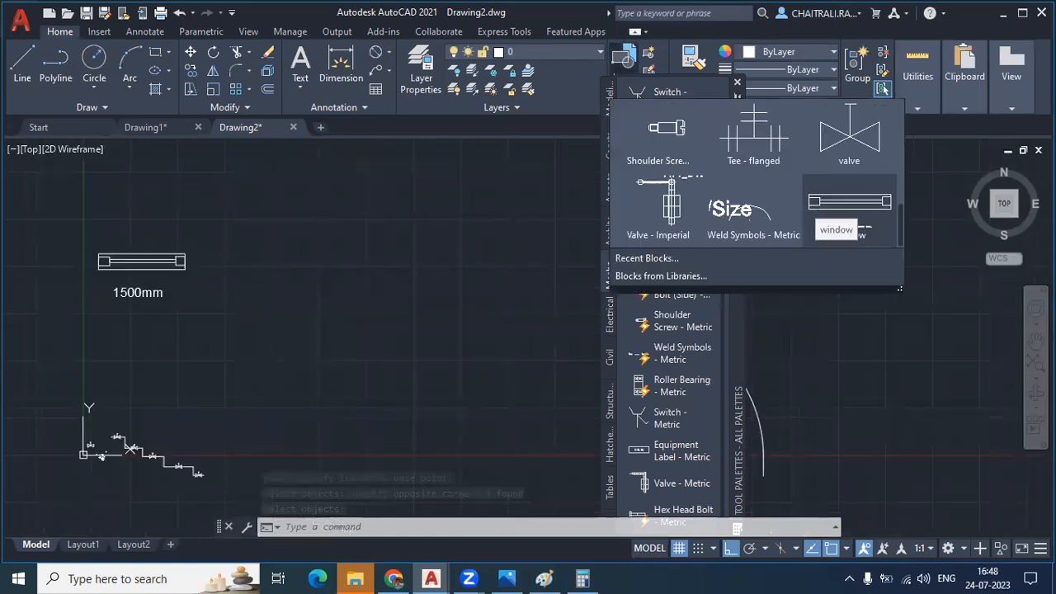
left_click(833, 216)
left_click(291, 265)
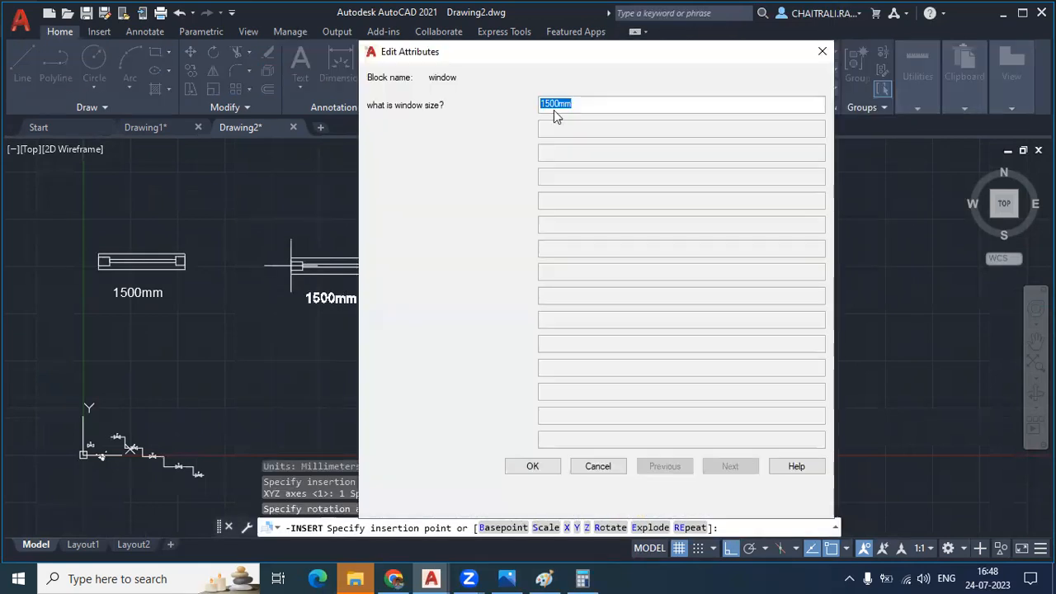
left_click(552, 104)
left_click(531, 467)
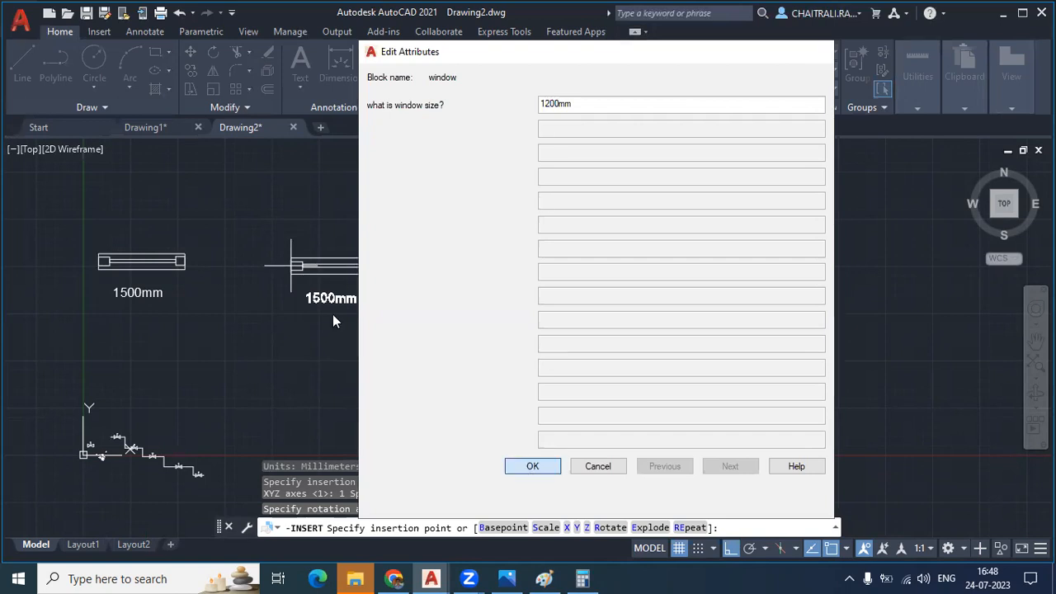
- Erase everything in the drawing, including both window blocks, the valves and the door
scroll(327, 293, "up", 1)
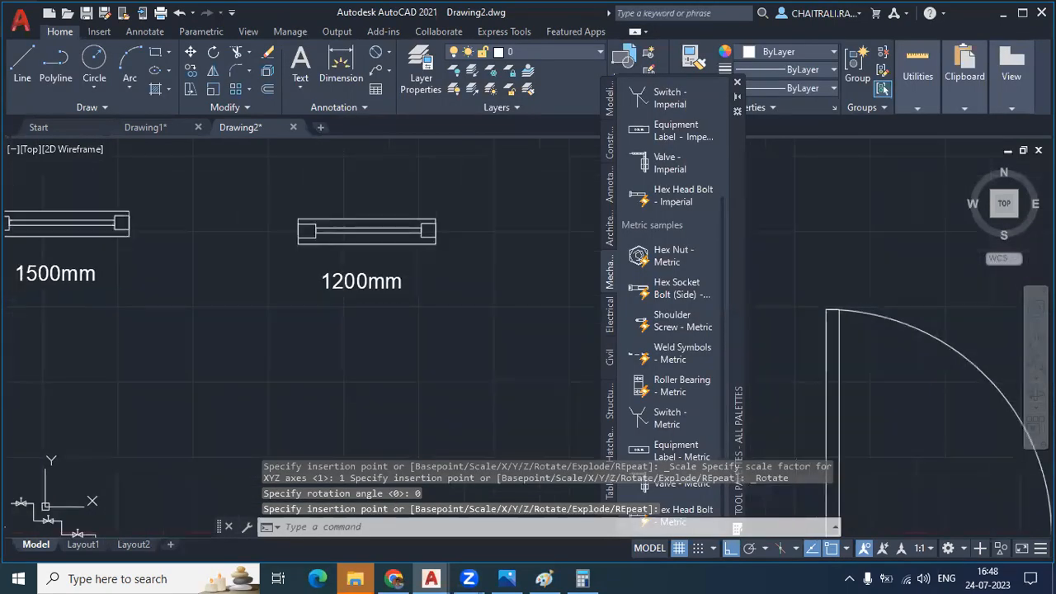
scroll(407, 247, "down", 4)
scroll(372, 182, "up", 1)
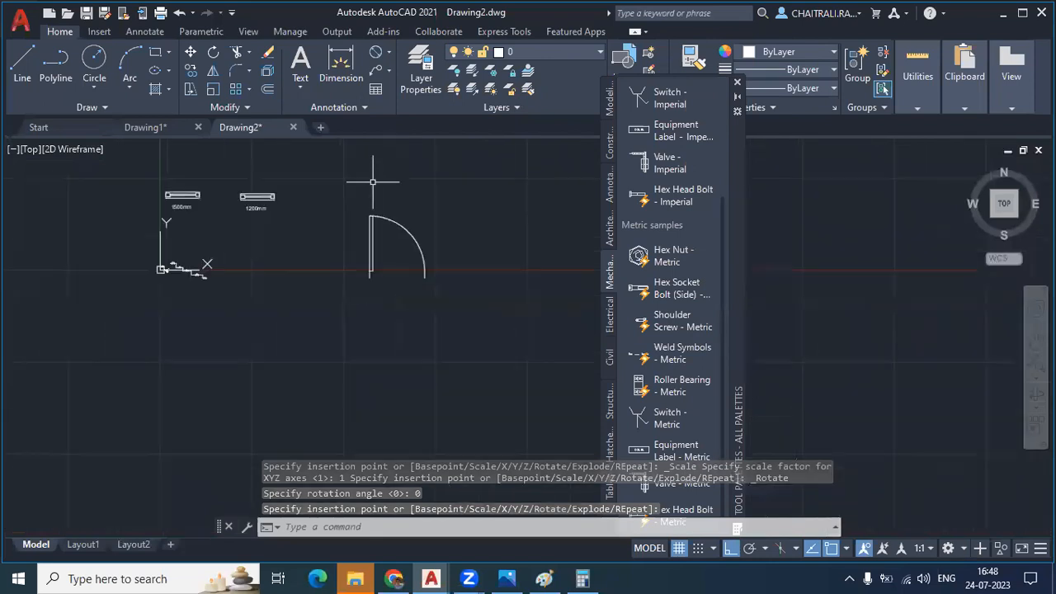
scroll(211, 245, "up", 1)
scroll(525, 184, "down", 2)
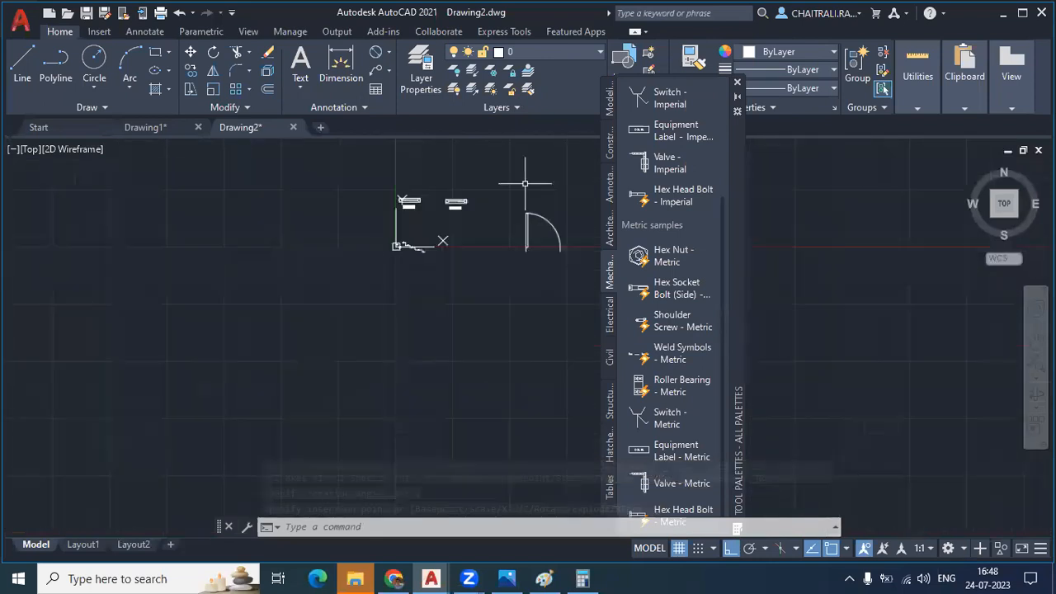
left_click(565, 155)
left_click(291, 330)
key("Delete")
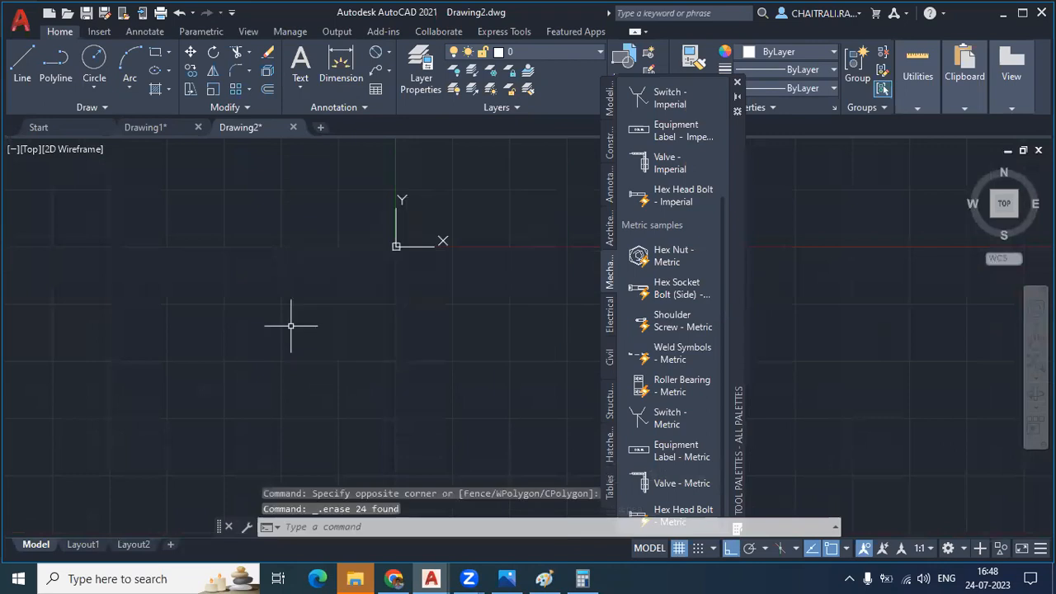
- Draw a large landscape rectangle as the sheet border, with its lower-left corner just inside the origin
middle_click_drag(290, 232, 255, 361)
middle_click_drag(380, 327, 303, 347)
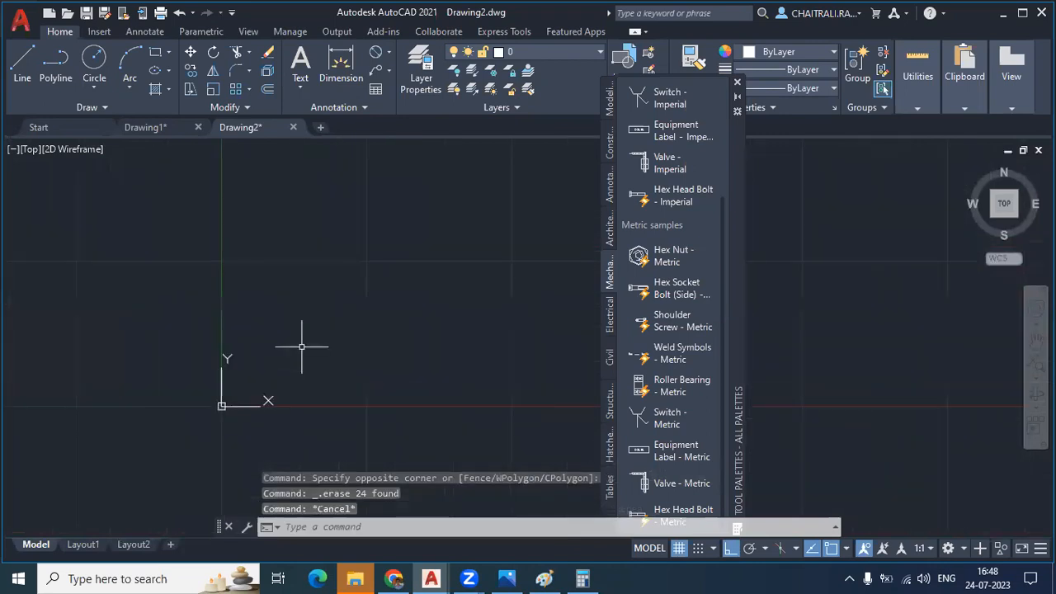
scroll(205, 351, "down", 2)
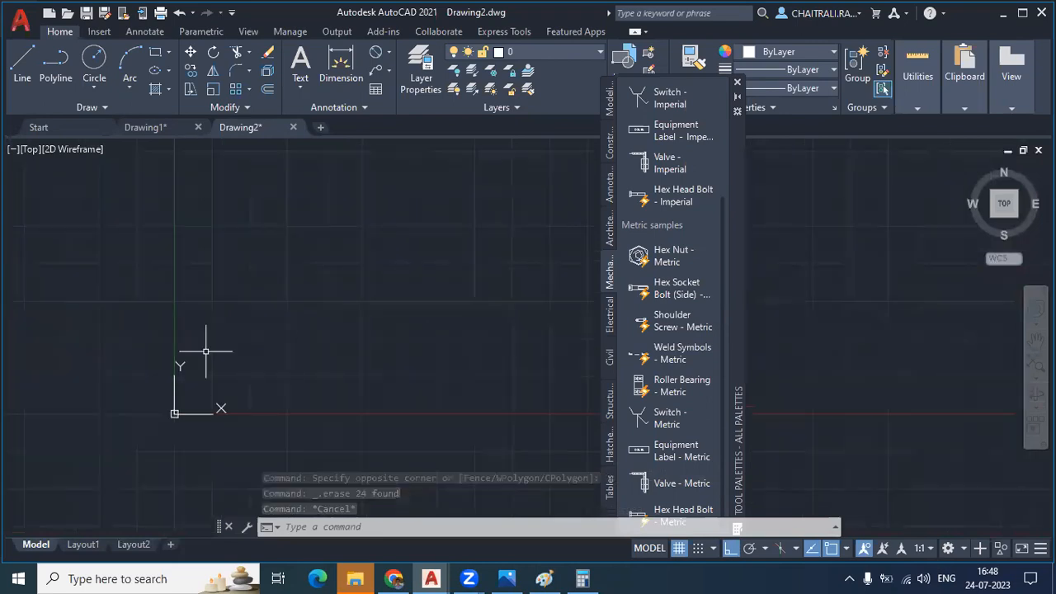
left_click(154, 90)
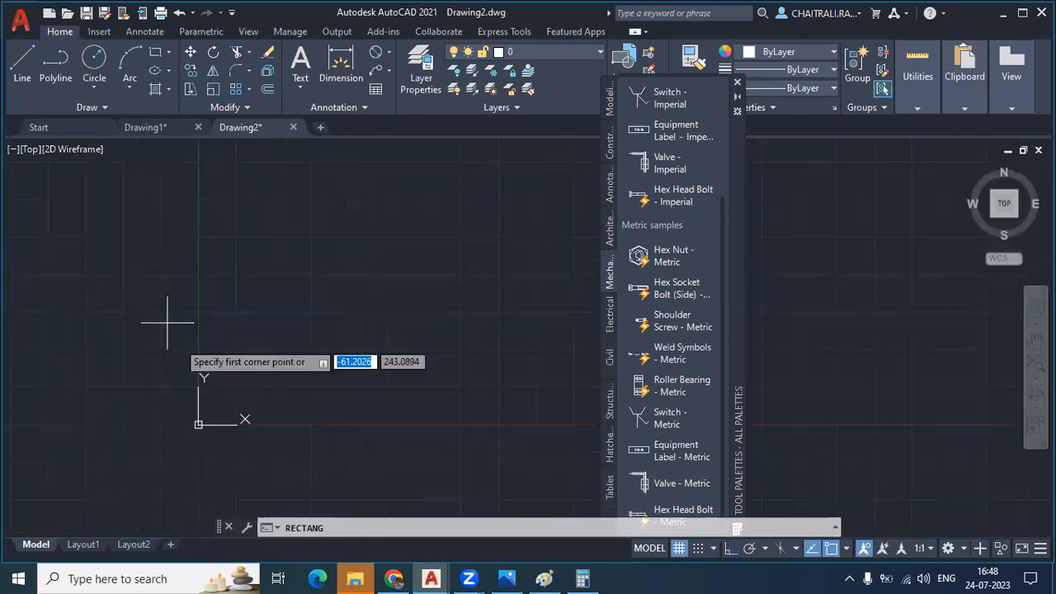
left_click(211, 416)
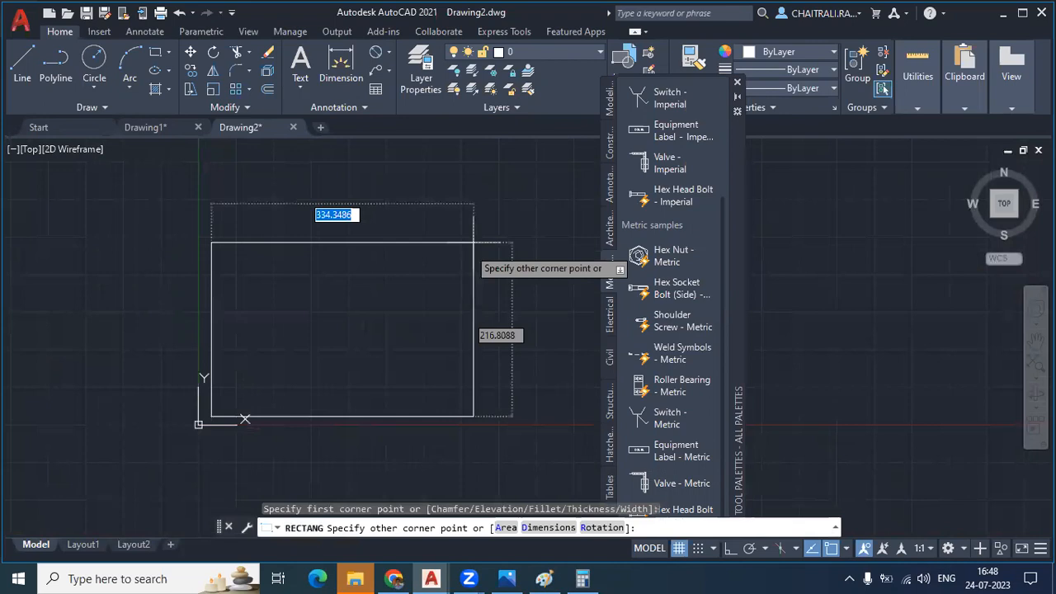
left_click(548, 198)
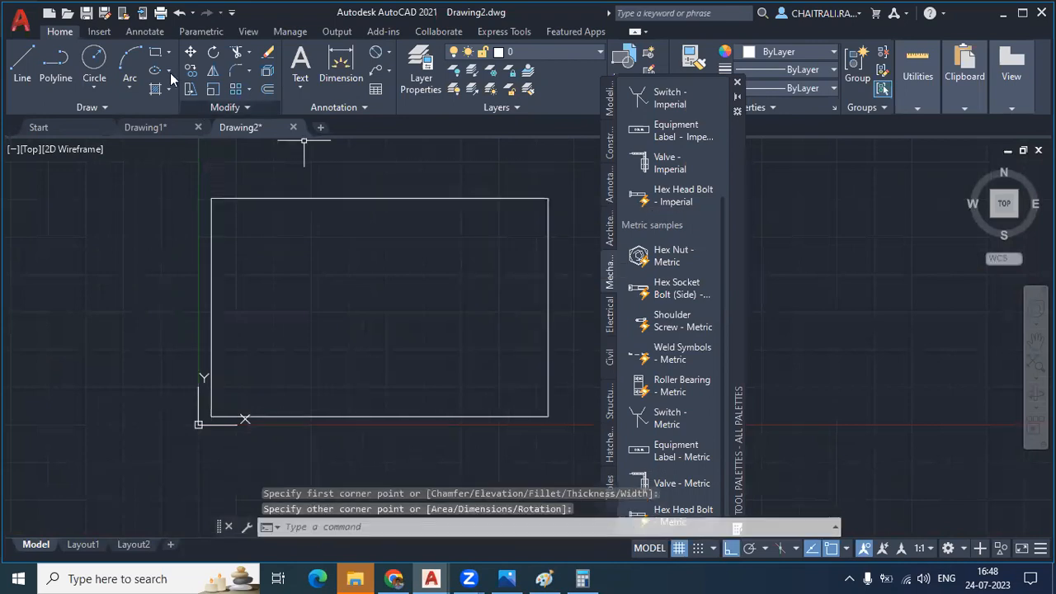
- Draw a smaller title block rectangle inside the border, close to its lower-right corner
left_click(155, 52)
scroll(517, 368, "up", 2)
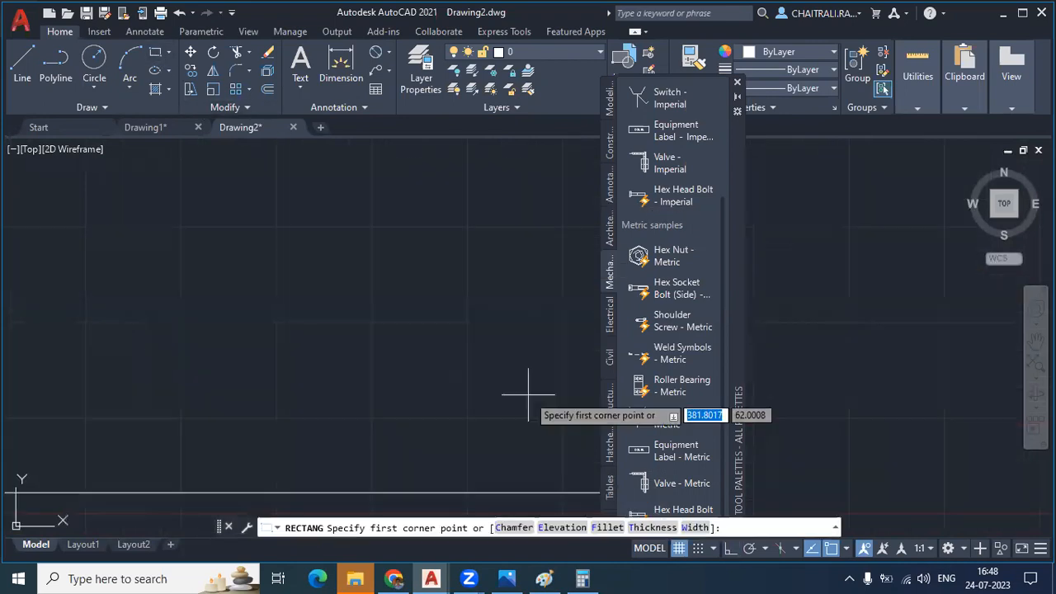
scroll(516, 417, "down", 1)
left_click(522, 444)
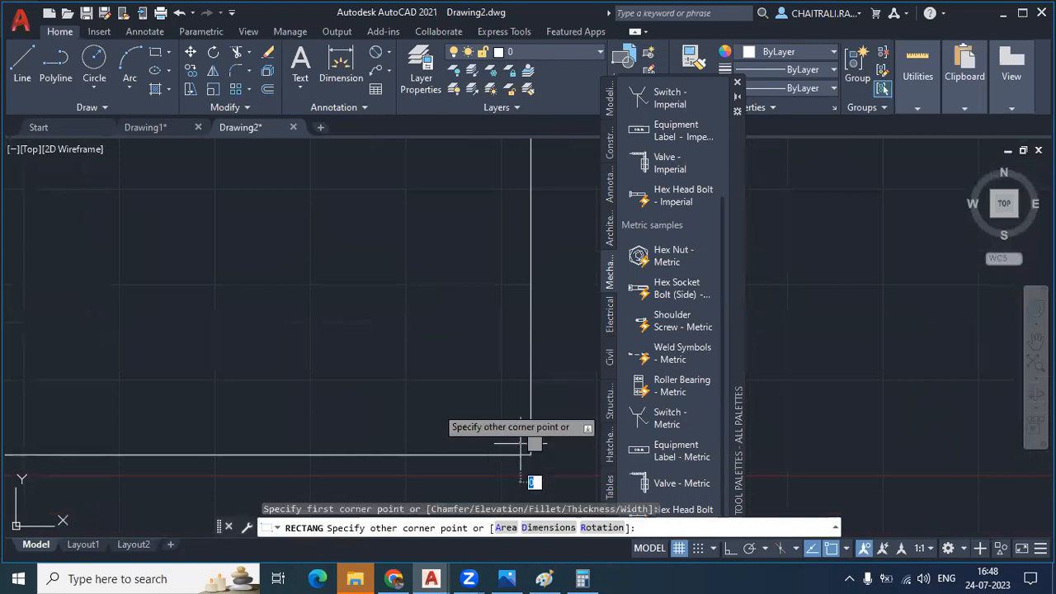
left_click(195, 309)
scroll(313, 310, "down", 2)
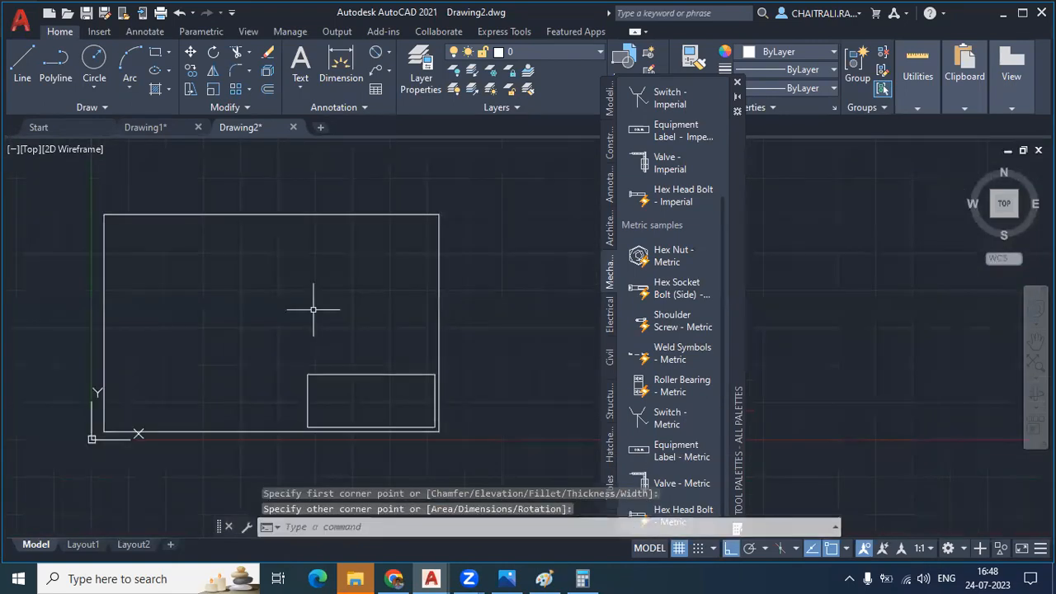
scroll(319, 392, "up", 2)
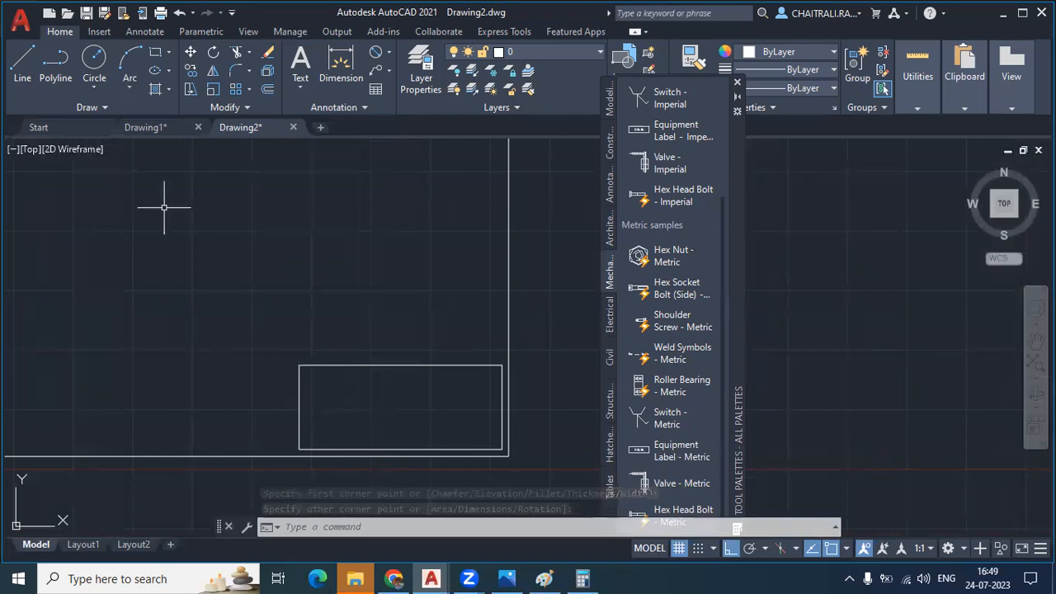
- Open the recent drawing 08.06.2023_STP_G.A with Sleeve Drawing and dismiss the proxy information notice
left_click(82, 128)
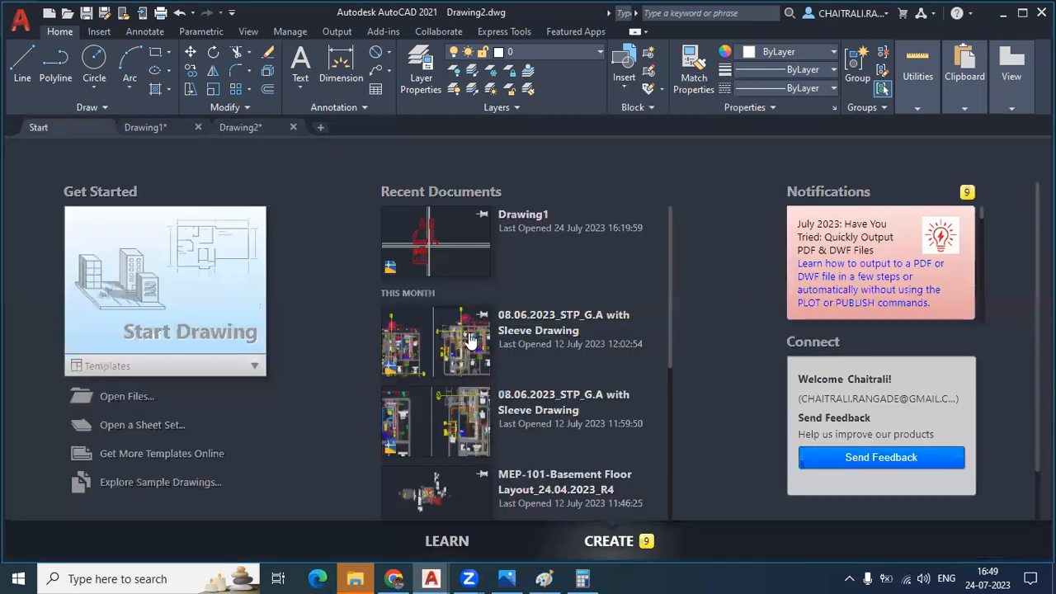
left_click(432, 357)
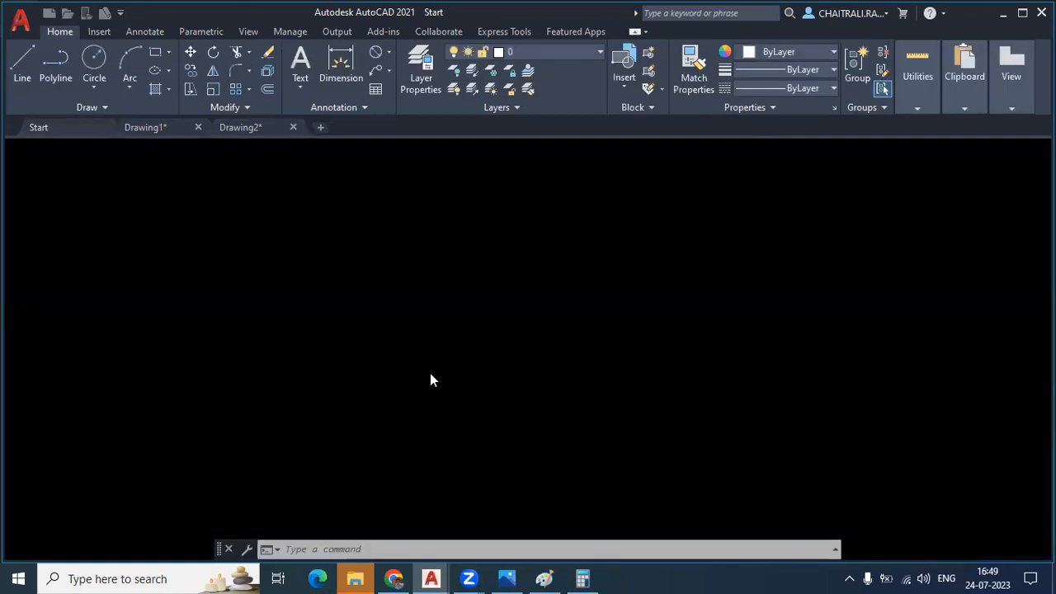
left_click(438, 266)
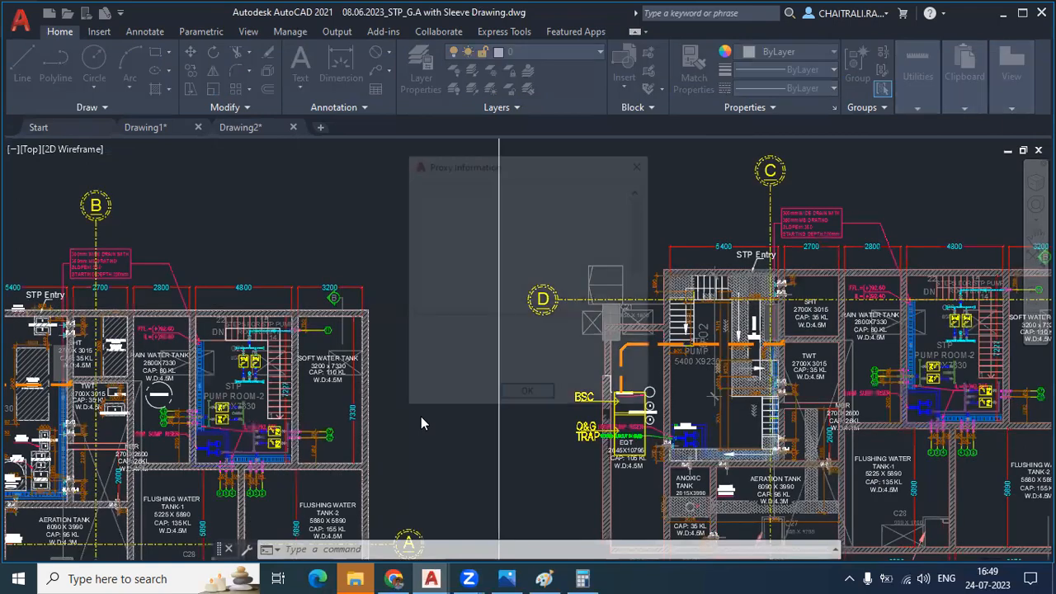
left_click(538, 398)
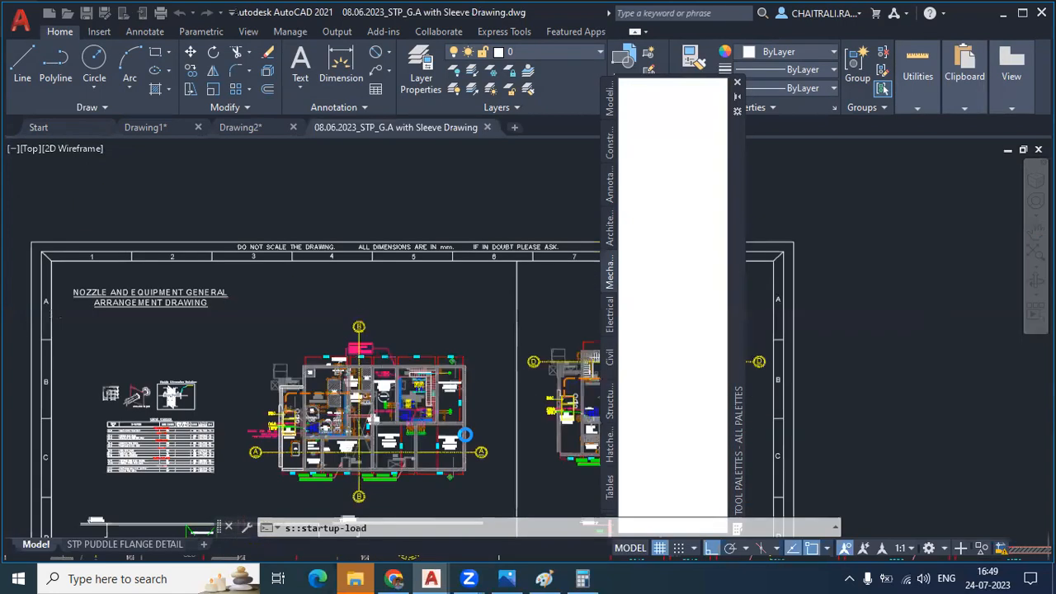
- Examine the title block along the lower edge of the sleeve drawing sheet as a reference
scroll(437, 317, "down", 5)
middle_click_drag(437, 316, 478, 193)
scroll(479, 193, "up", 2)
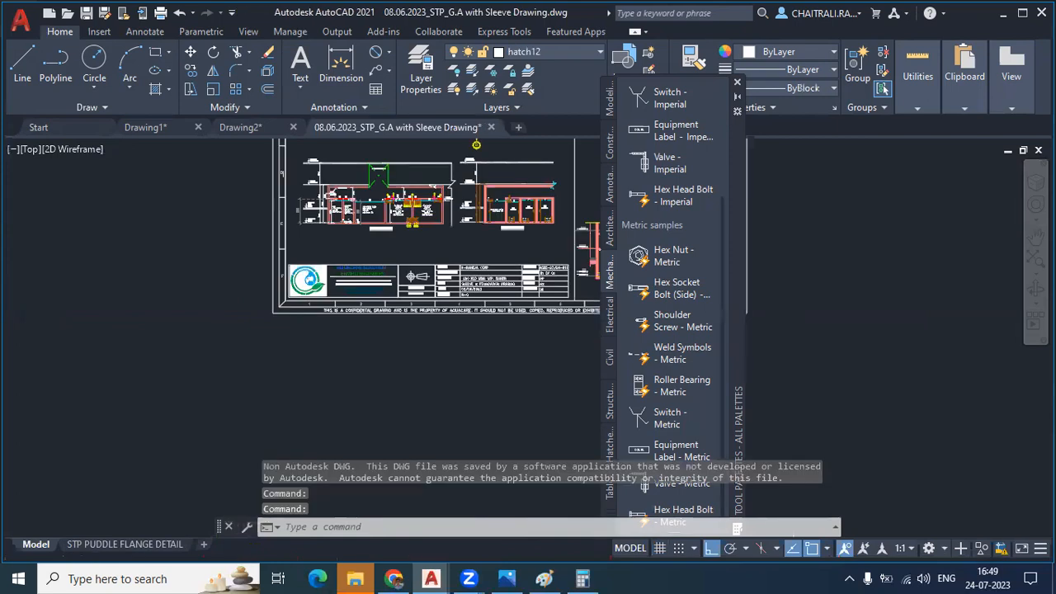
scroll(411, 285, "up", 8)
scroll(378, 413, "down", 8)
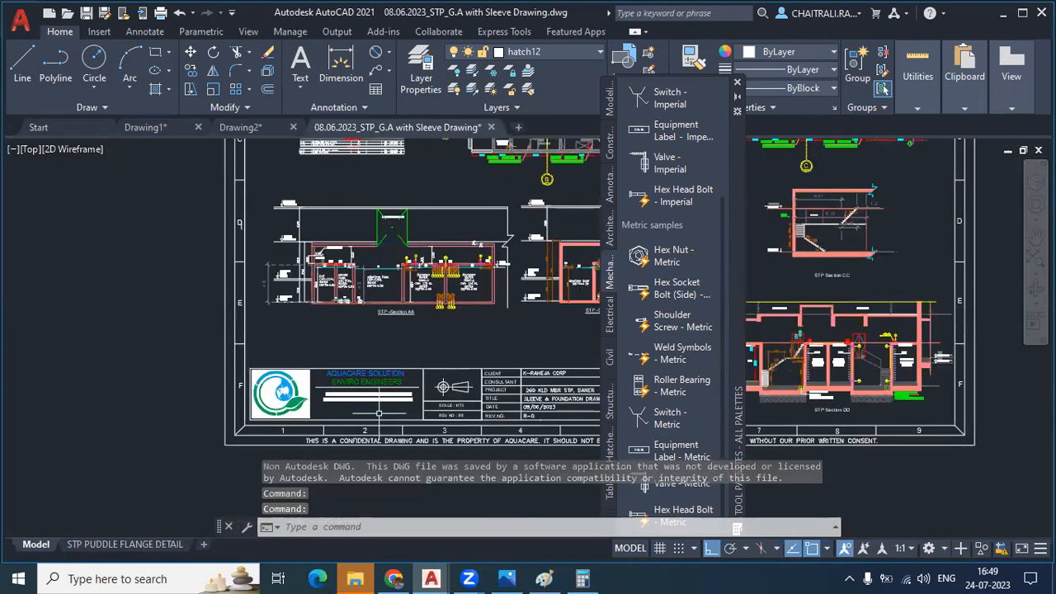
scroll(291, 404, "down", 4)
scroll(291, 405, "up", 8)
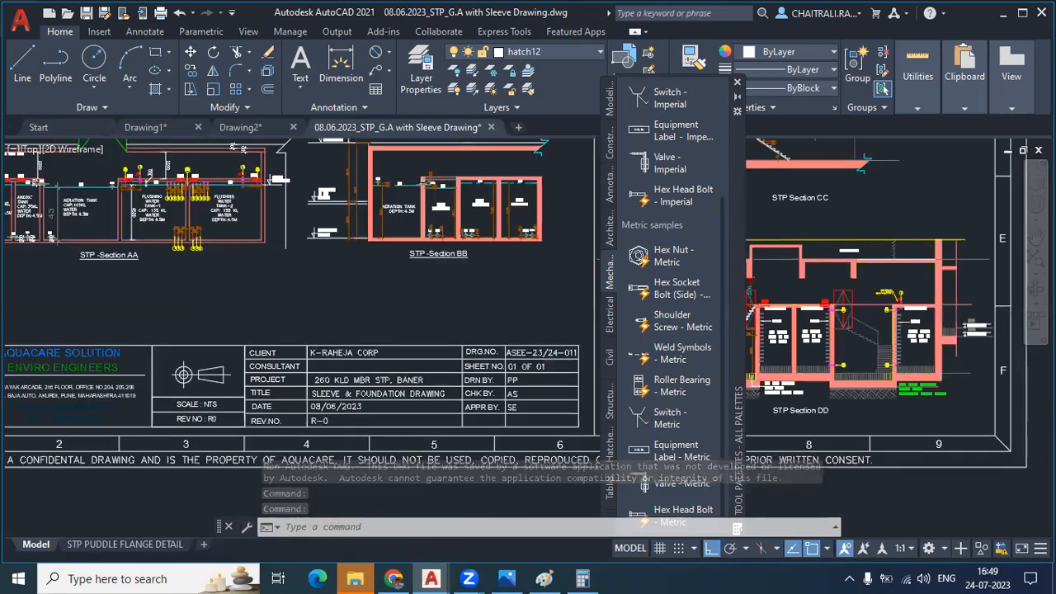
scroll(349, 477, "down", 6)
- Return to Drawing2 and draw a horizontal line across the upper part of the title block rectangle, from edge to edge
left_click(255, 130)
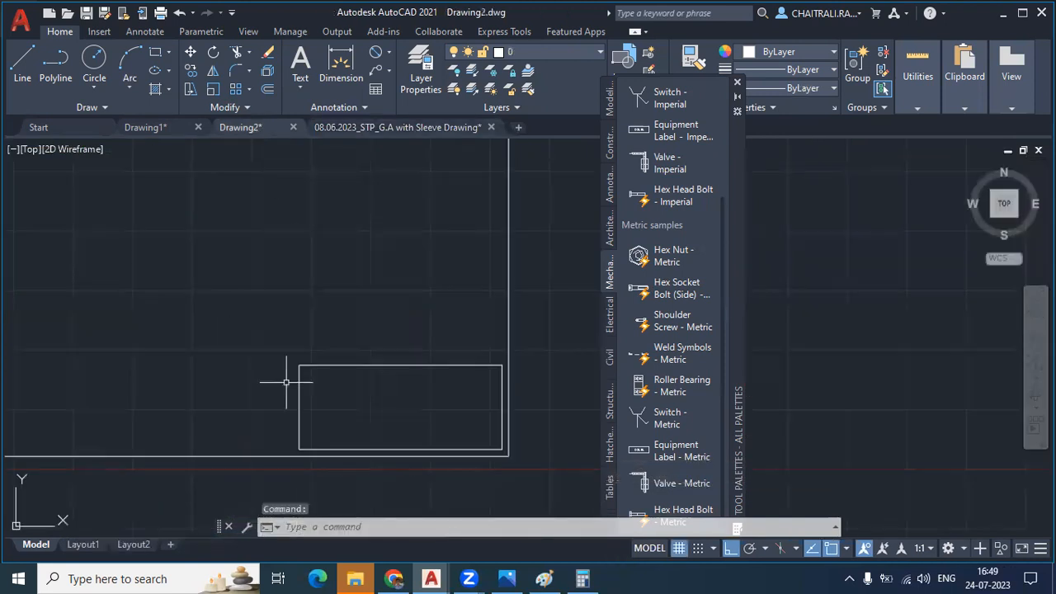
scroll(372, 403, "up", 2)
middle_click_drag(372, 403, 396, 366)
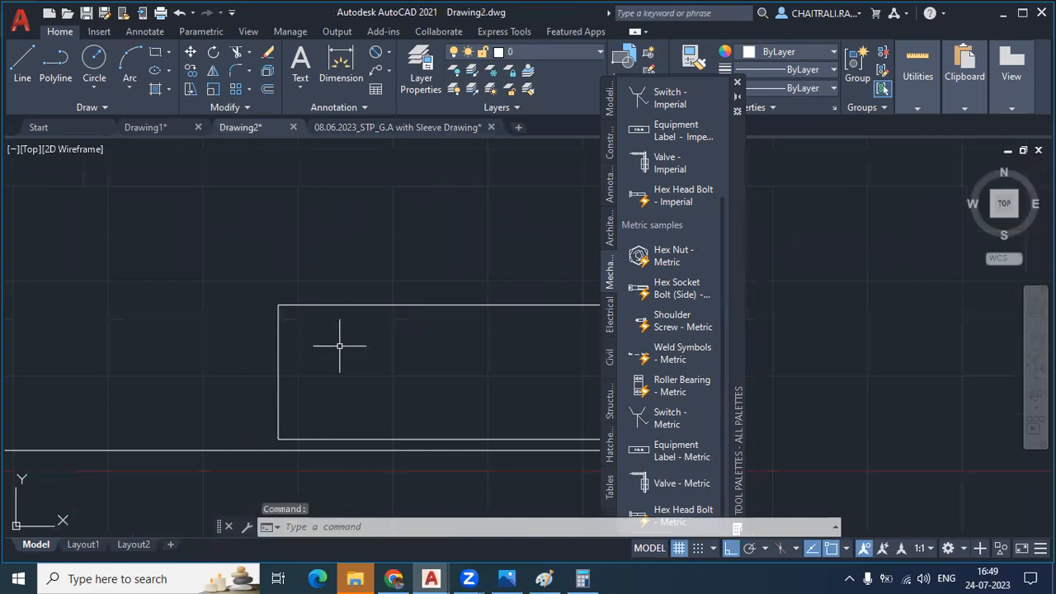
middle_click_drag(339, 346, 176, 339)
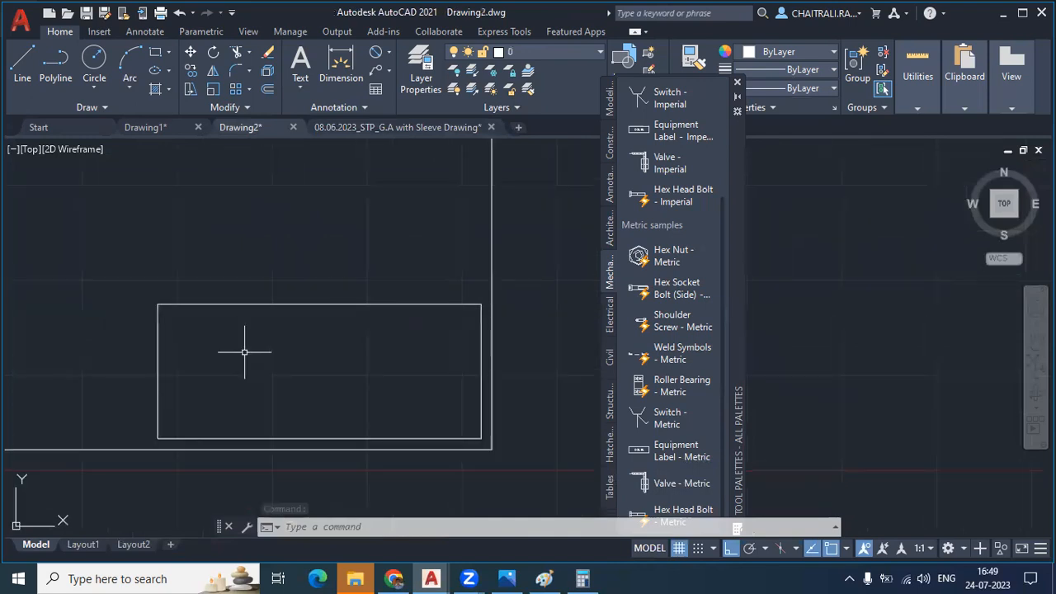
type("l")
key("Return")
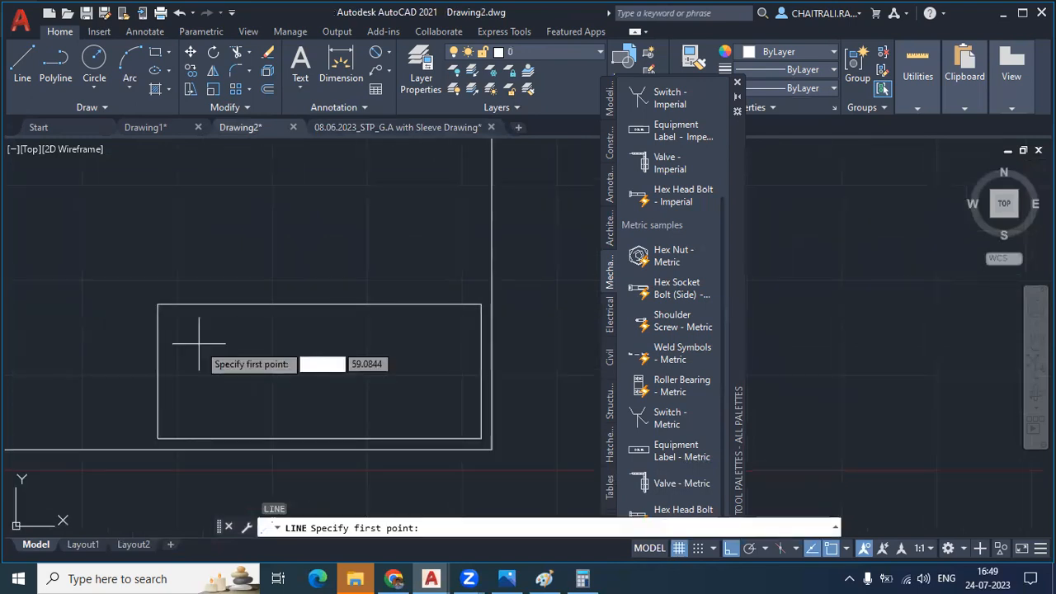
left_click(156, 336)
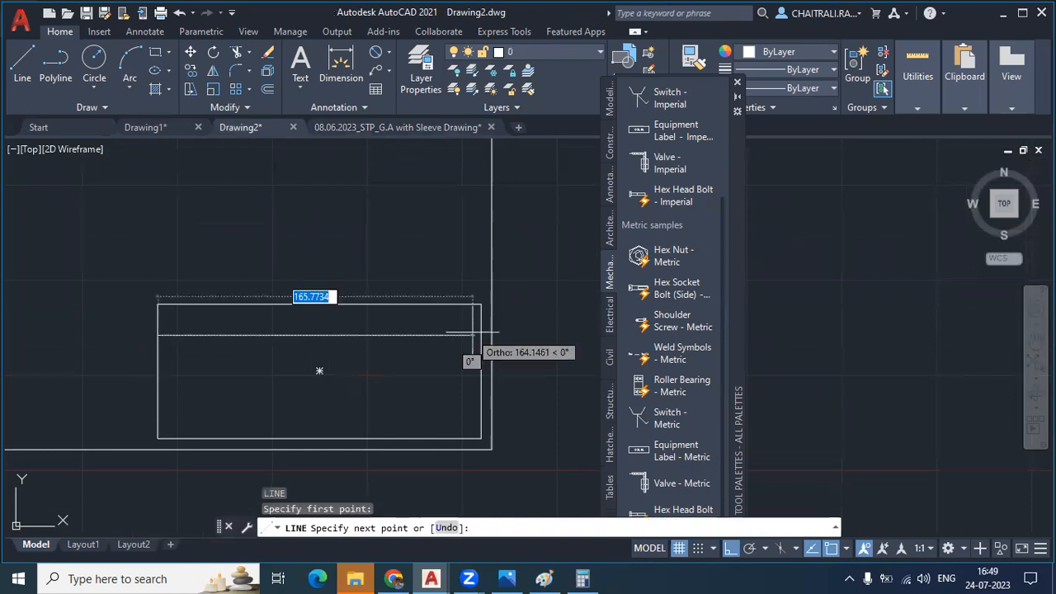
left_click(493, 335)
key("Return")
- Draw a second horizontal line across the title block from the midpoint of its left edge to its right edge
key("Return")
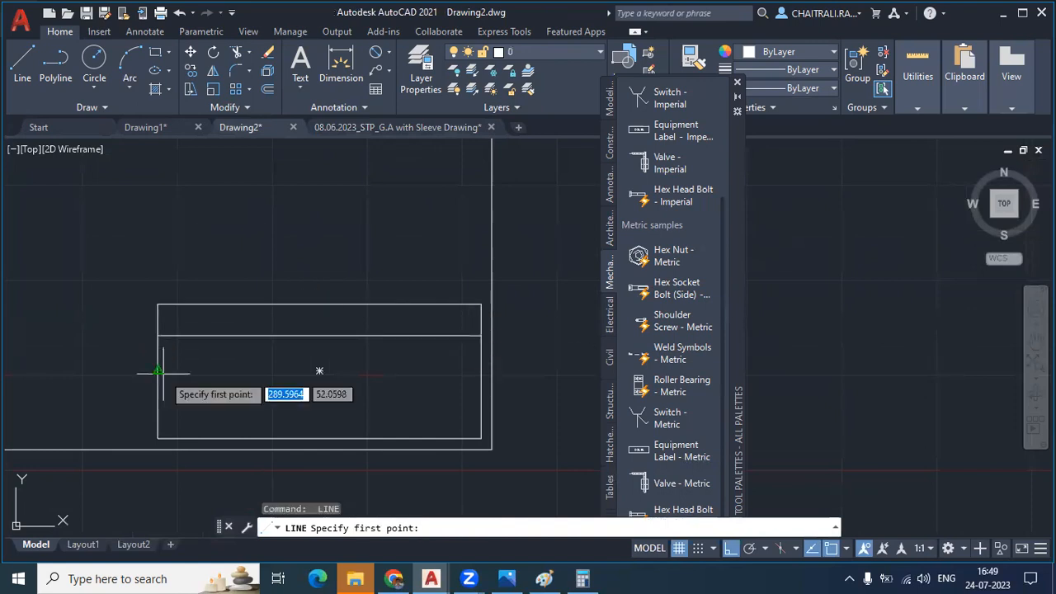
left_click(157, 371)
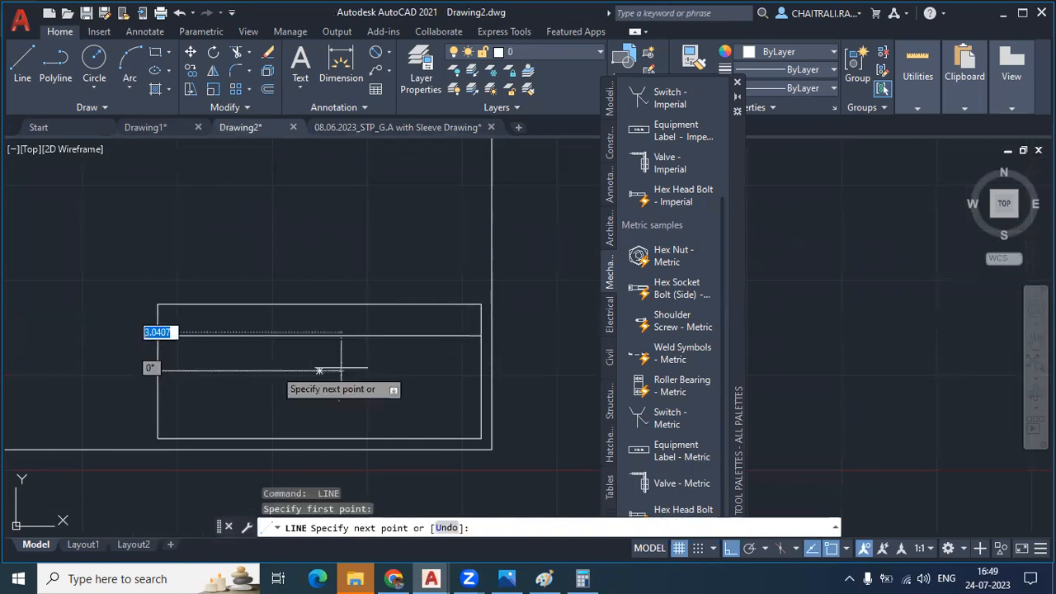
left_click(481, 371)
key("Escape")
key("Escape")
middle_click_drag(298, 346, 373, 319)
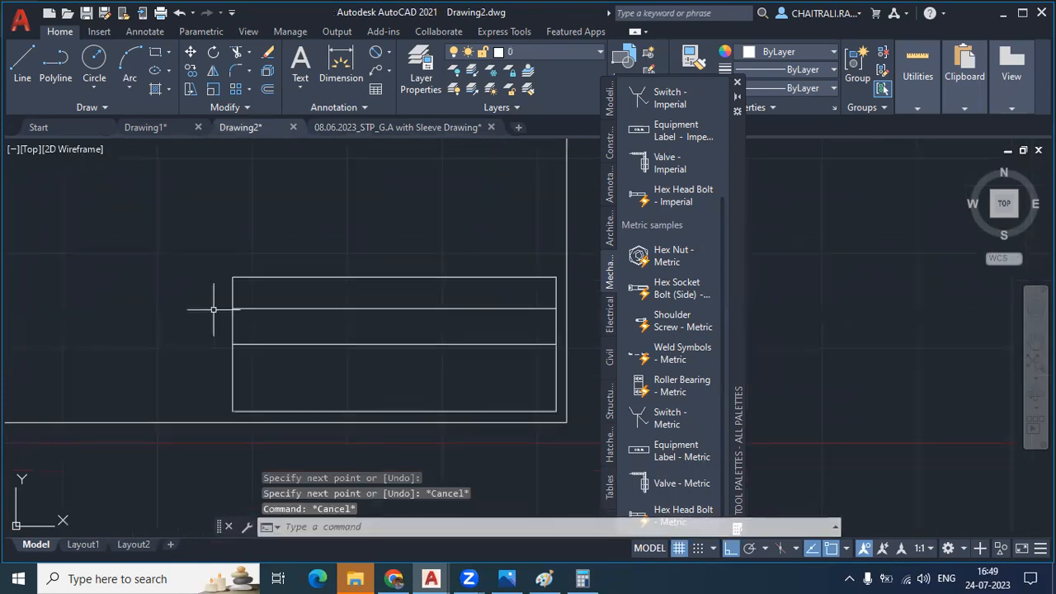
- Add multiline text reading "Name-" in the upper row of the title block, near its left edge
scroll(320, 366, "down", 4)
scroll(320, 365, "up", 4)
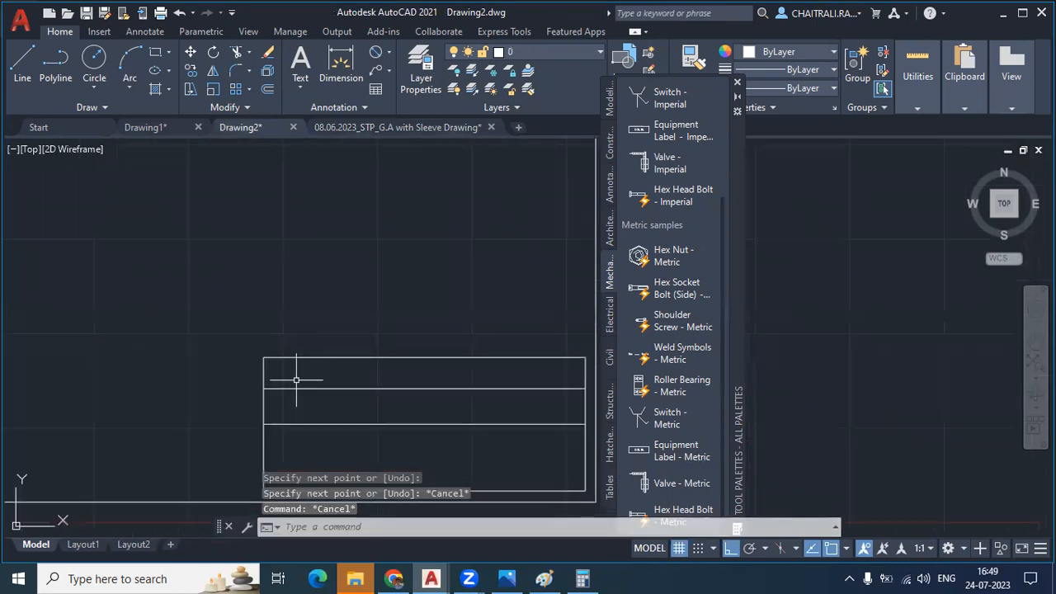
scroll(296, 379, "up", 2)
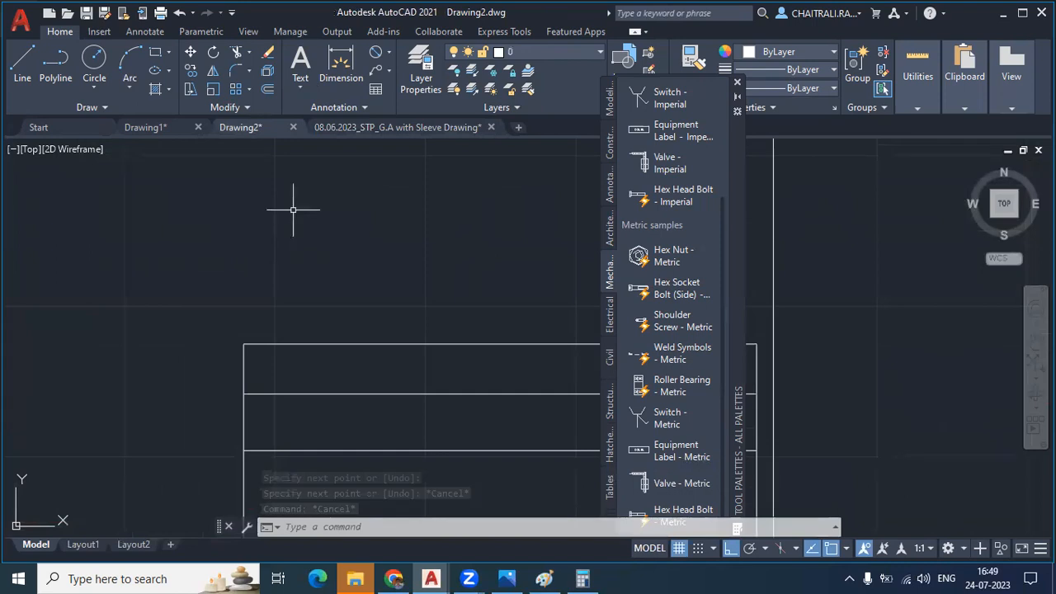
type("T")
key("Return")
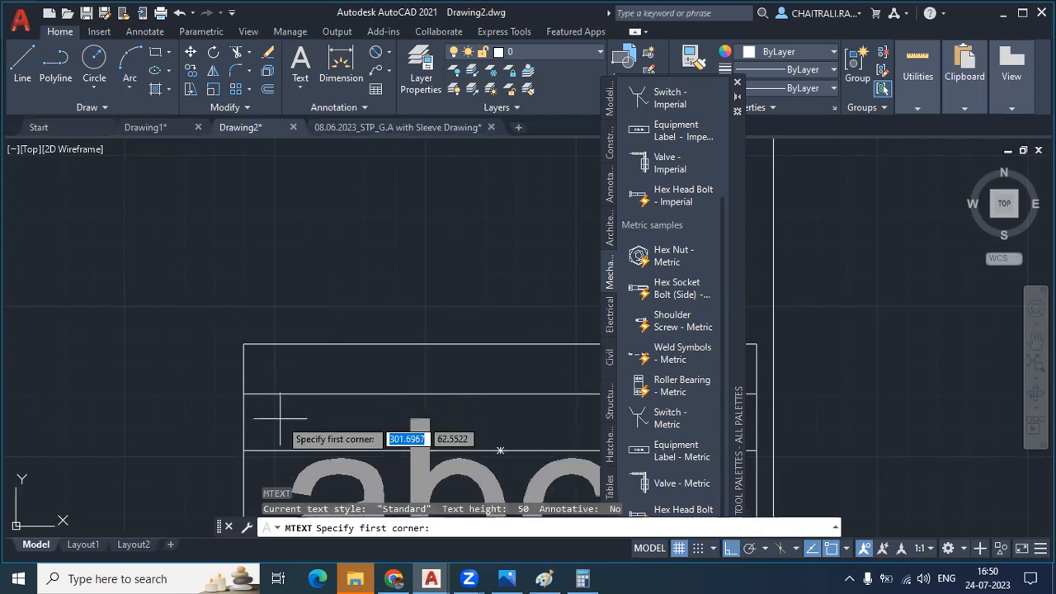
scroll(280, 419, "down", 4)
scroll(279, 382, "up", 4)
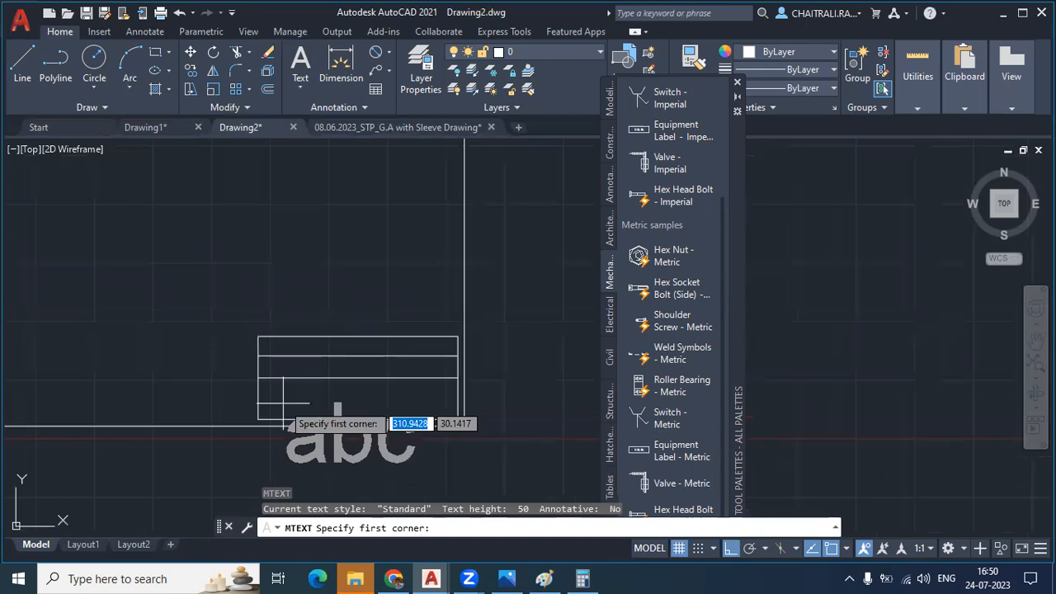
scroll(283, 404, "up", 4)
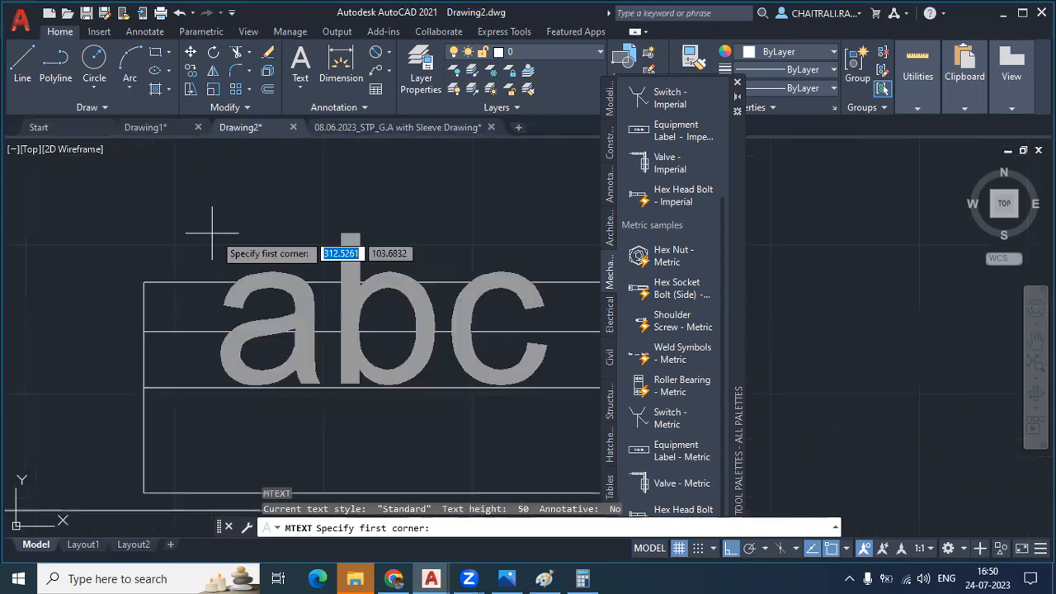
scroll(165, 308, "up", 2)
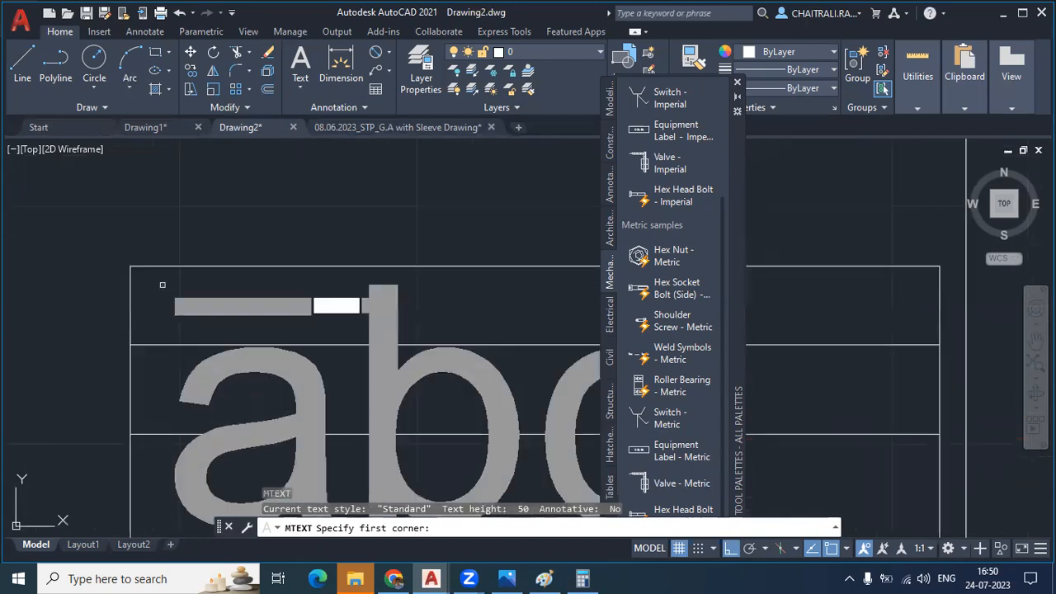
left_click(162, 285)
left_click(359, 322)
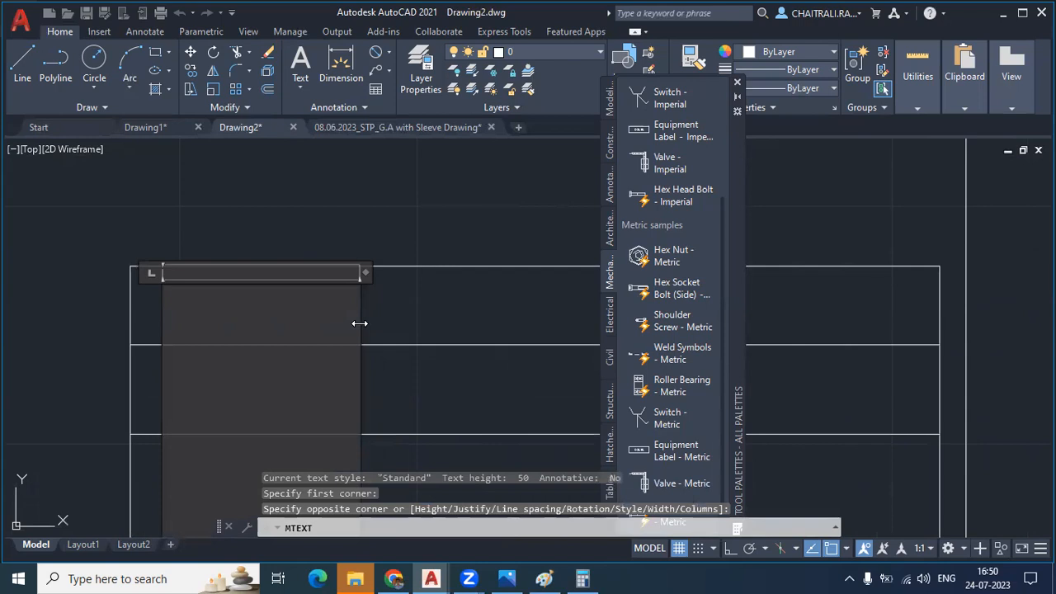
type("Name")
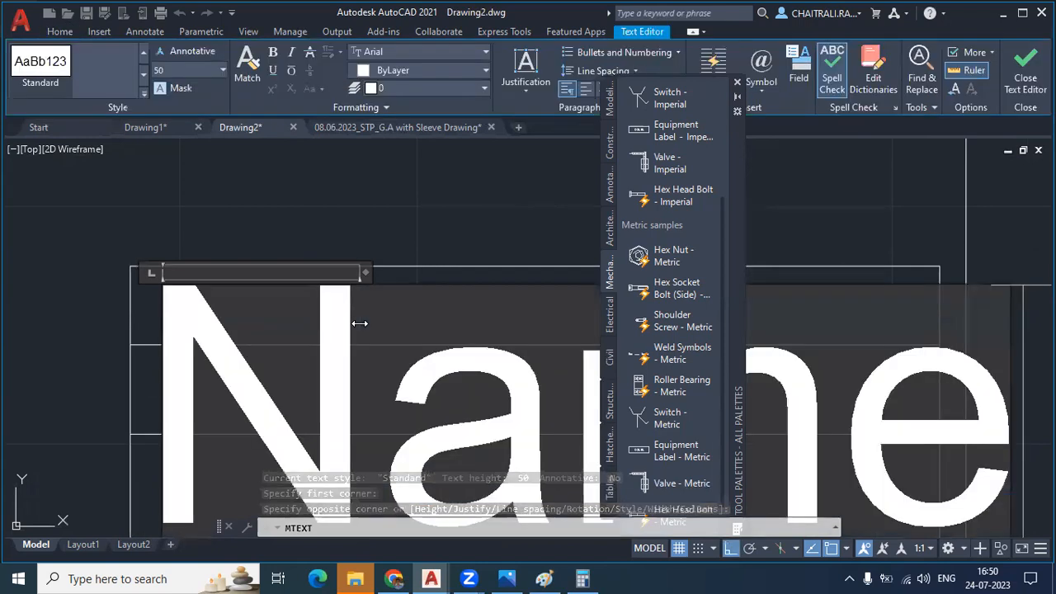
- Set the height of the whole "Name-" text to 1 and finish editing it
key("ctrl+a")
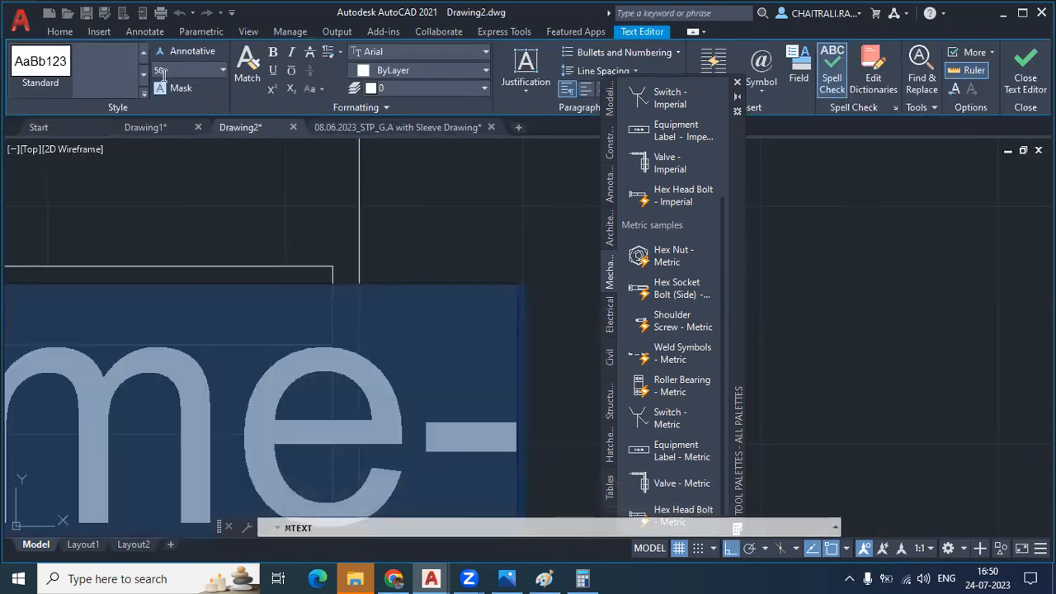
type("1")
key("Return")
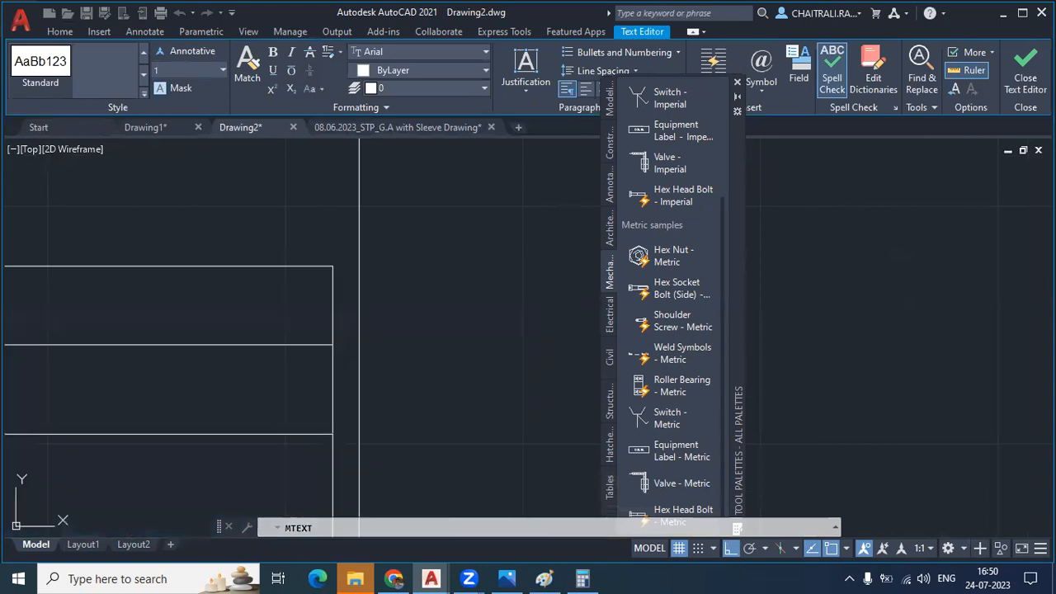
left_click(206, 261)
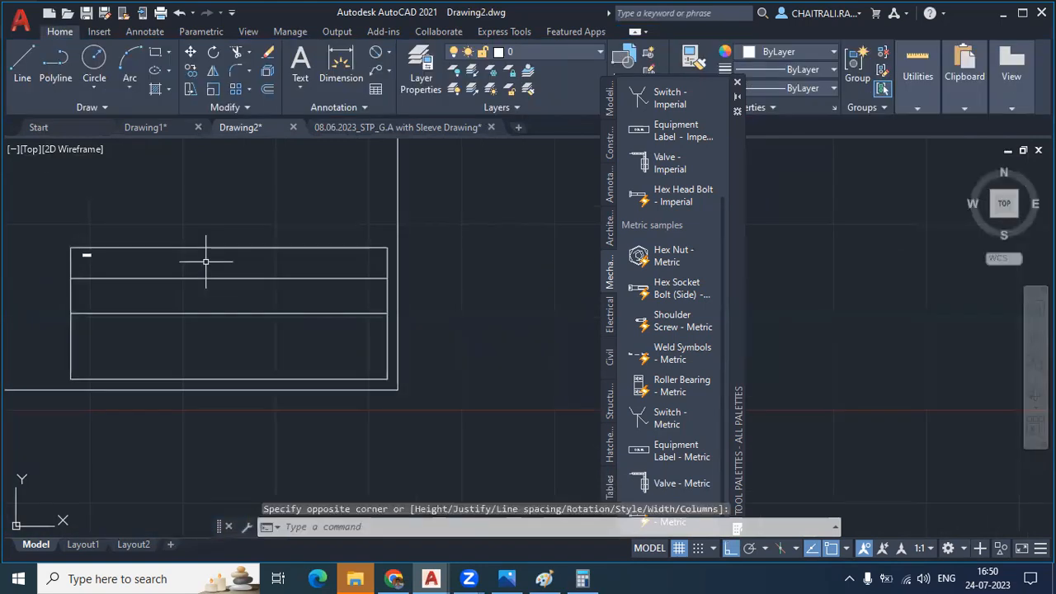
- Reopen the "Name-" text for editing and set its text height to 10
scroll(206, 262, "up", 4)
left_click(122, 271)
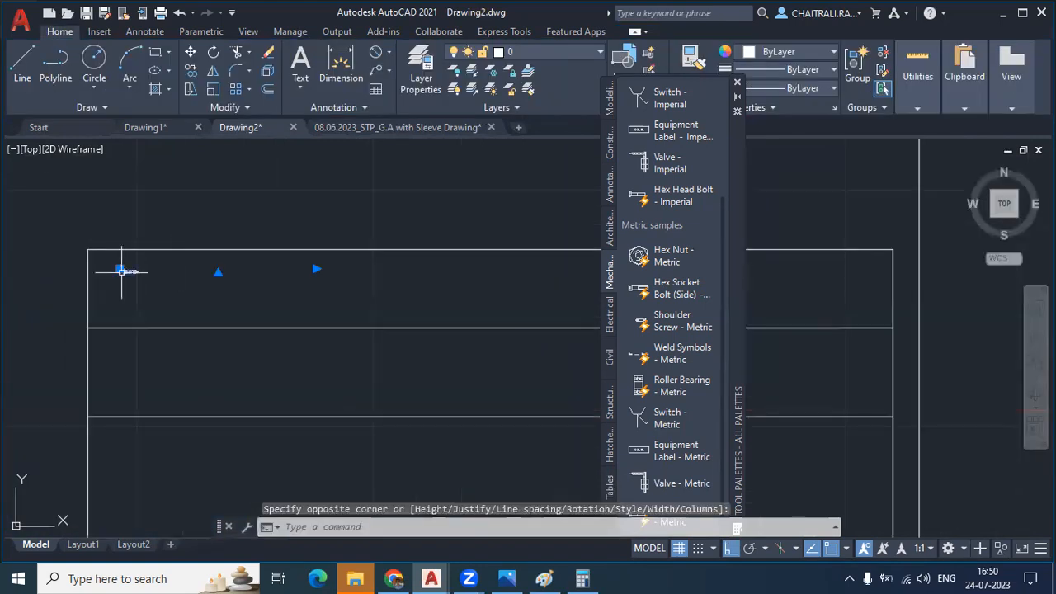
double_click(122, 271)
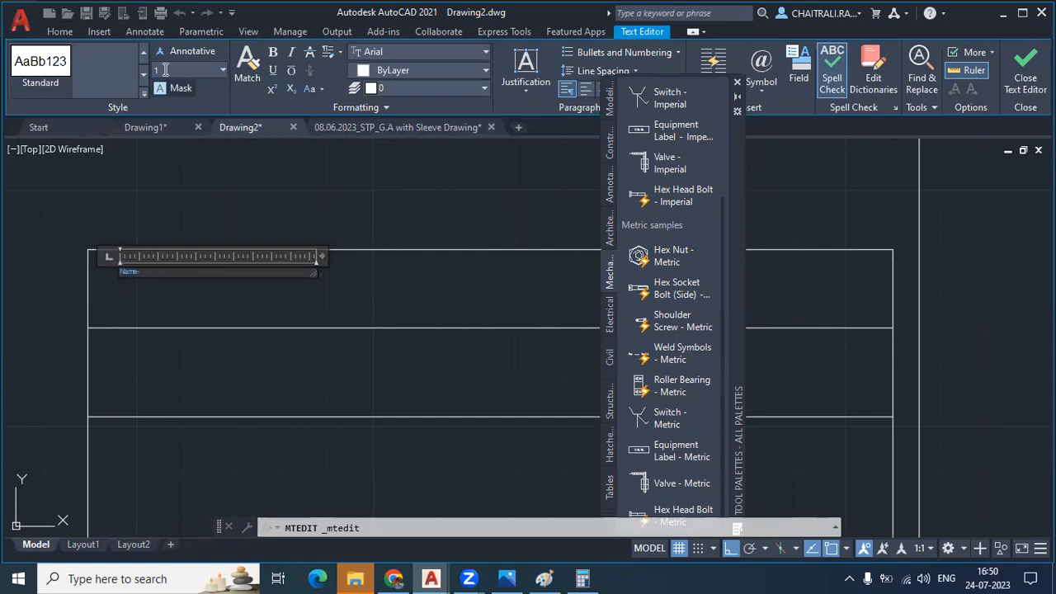
type("0")
key("Return")
left_click(294, 183)
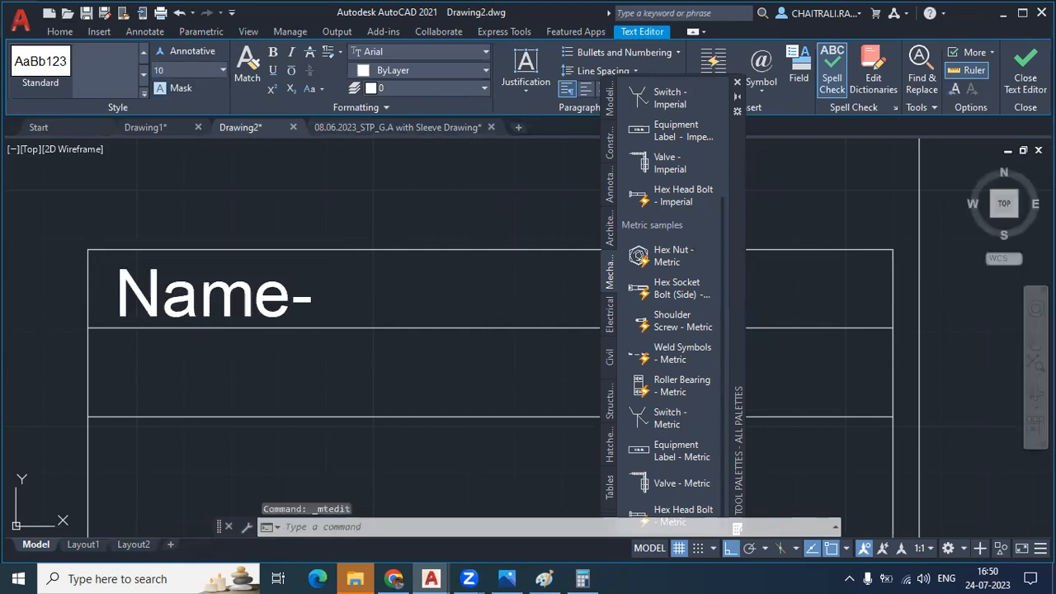
- Add multiline text reading "Date" in the second row of the title block, below the "Name-" label
scroll(262, 230, "down", 4)
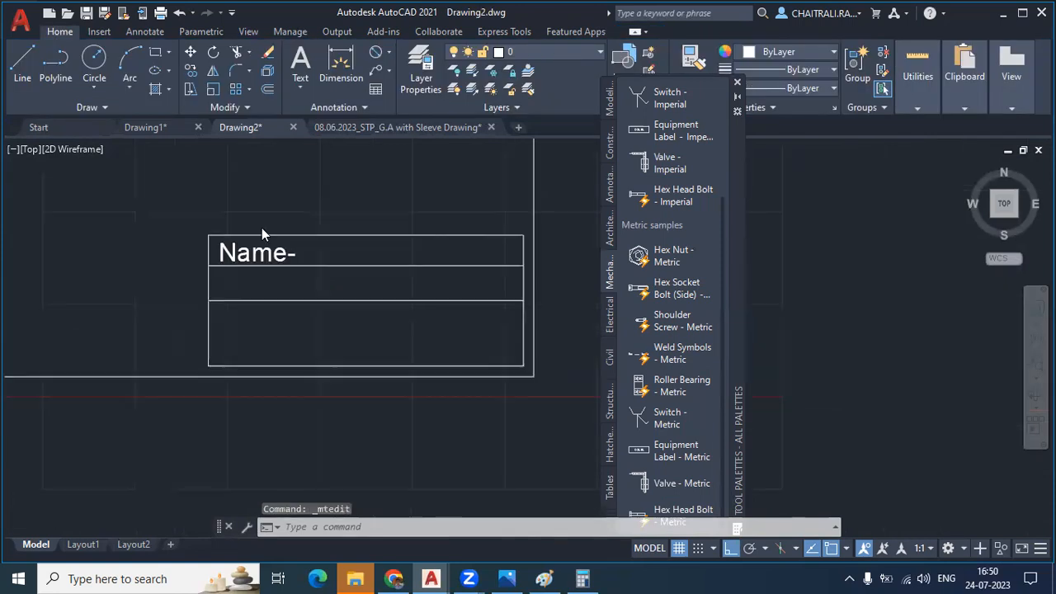
type("t")
key("Return")
scroll(207, 279, "up", 6)
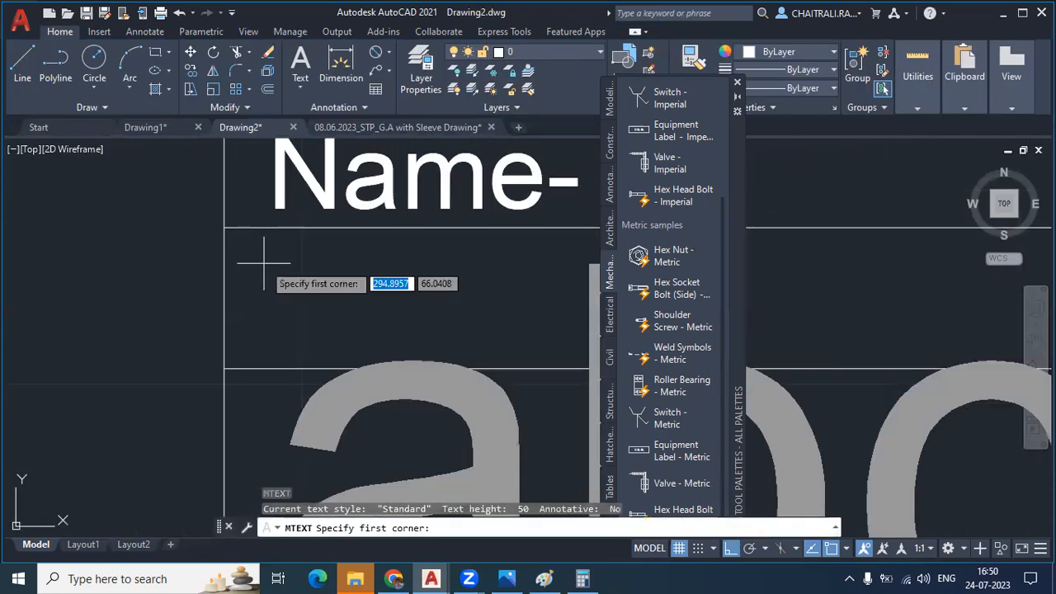
left_click(264, 261)
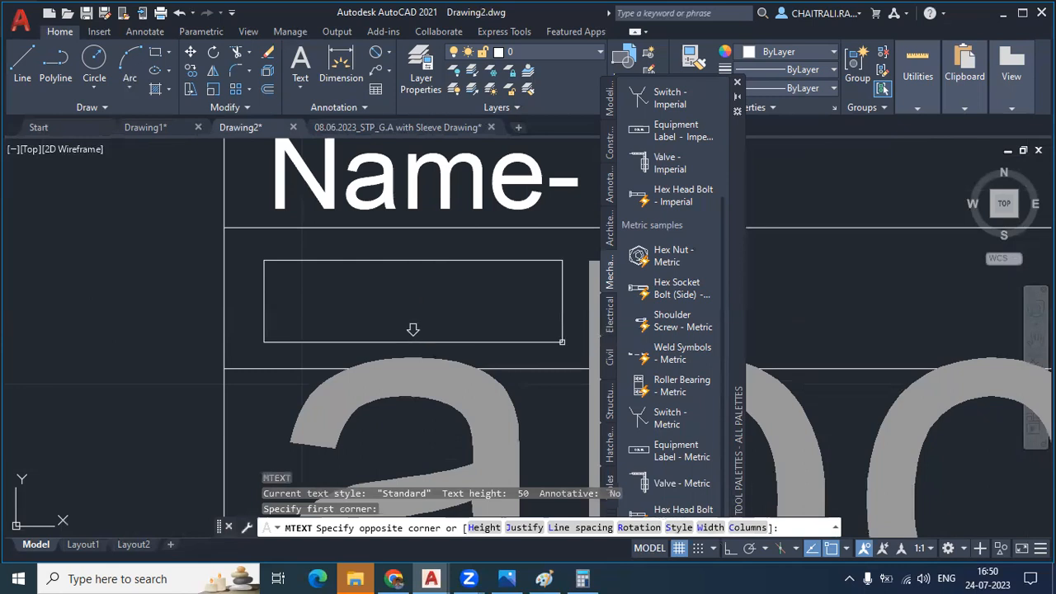
left_click(562, 342)
type("Da")
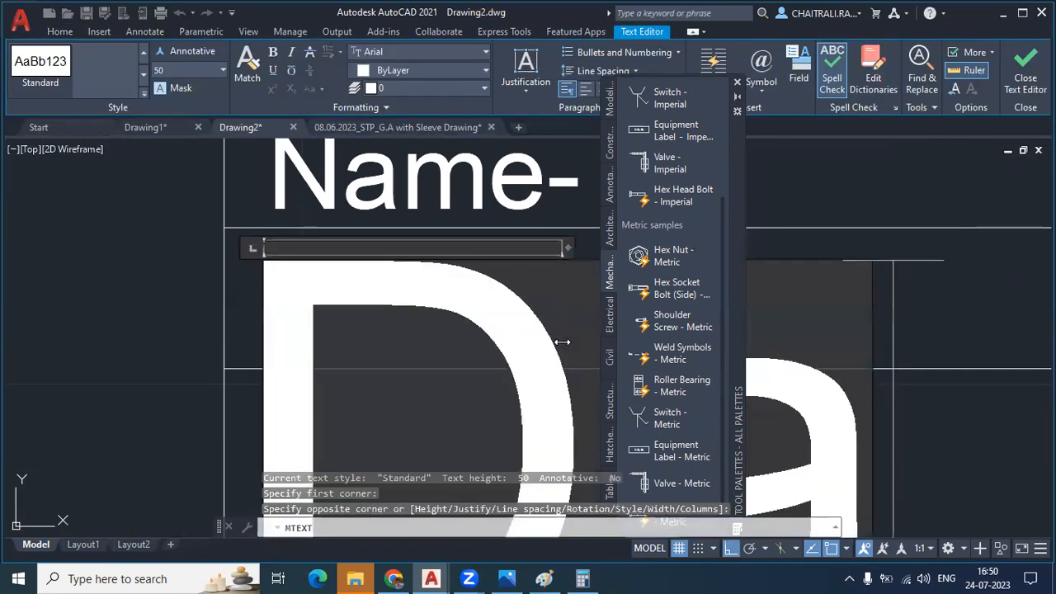
type("te")
- Set the height of the whole "Date" text to 10 and finish editing it
key("ctrl+a")
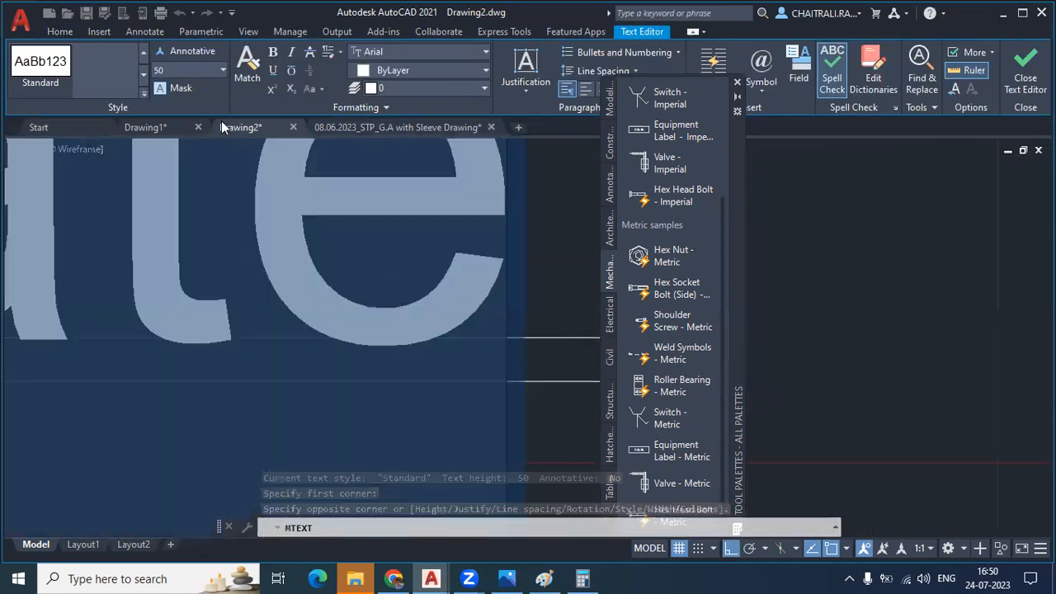
type("10")
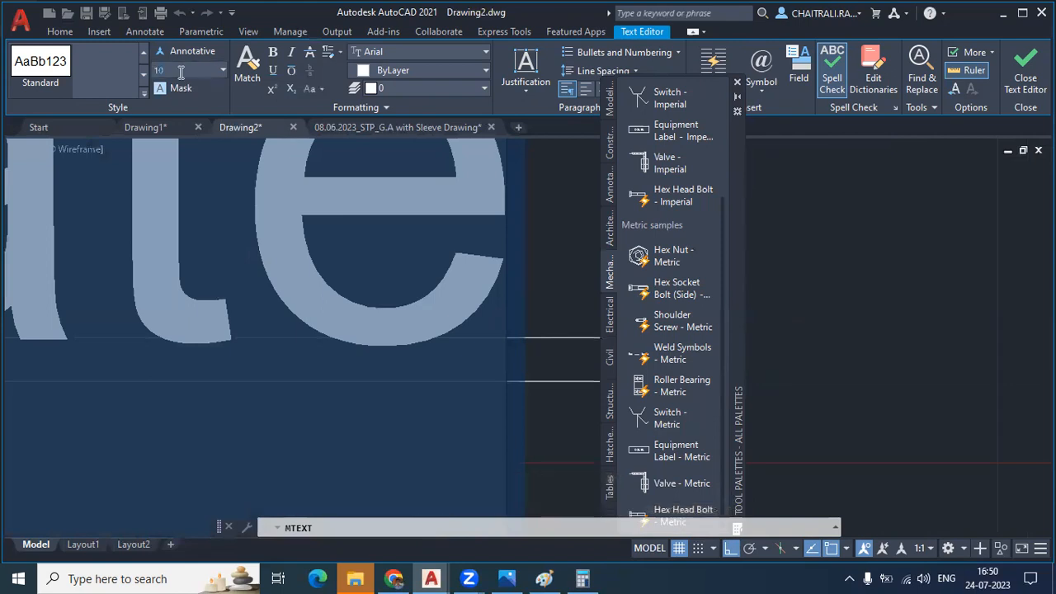
key("Return")
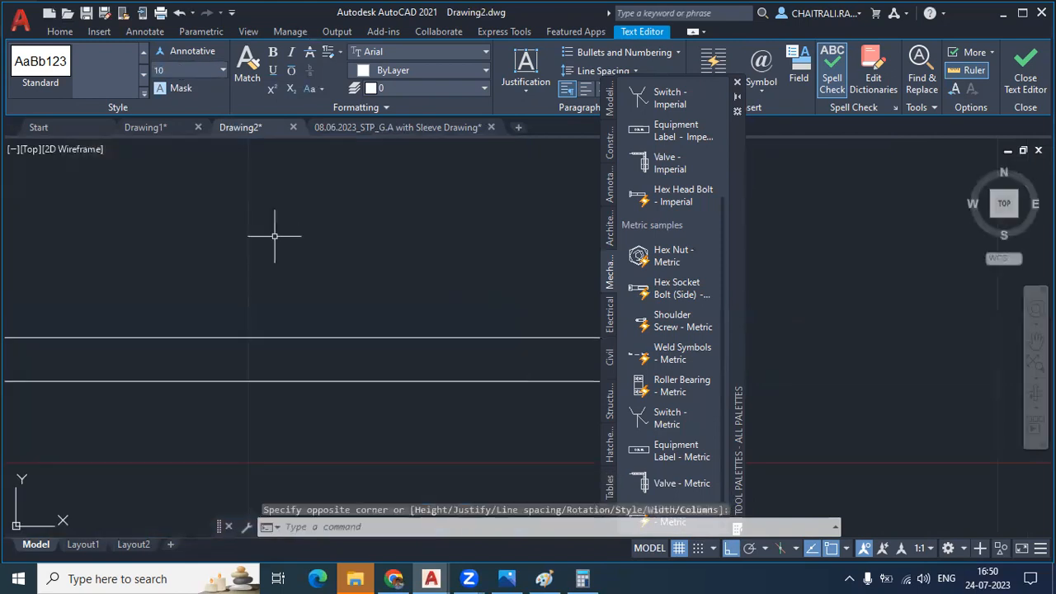
middle_click_drag(275, 236, 354, 349)
scroll(355, 349, "down", 6)
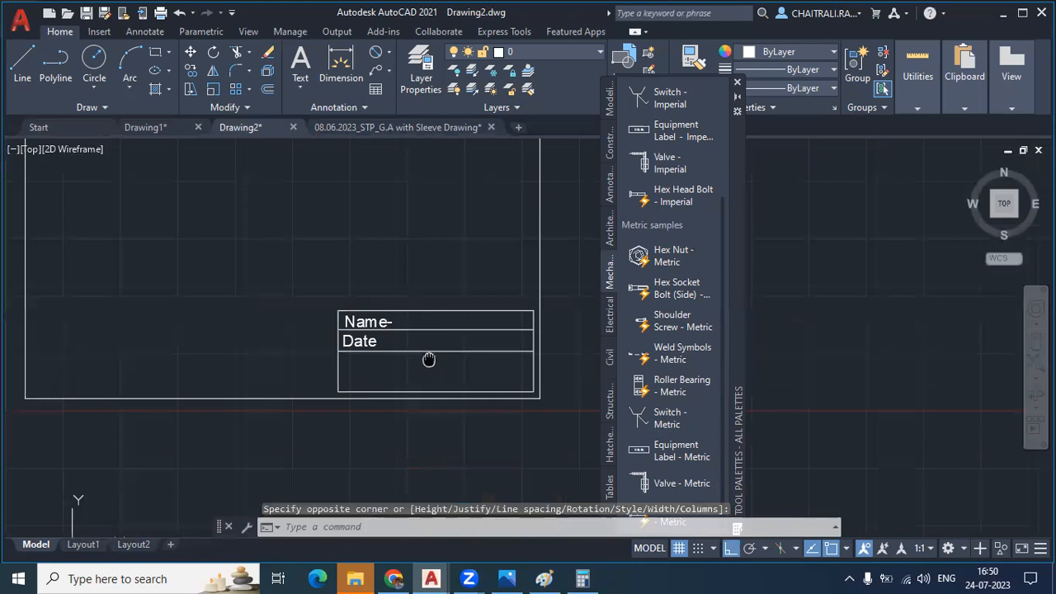
scroll(428, 359, "up", 4)
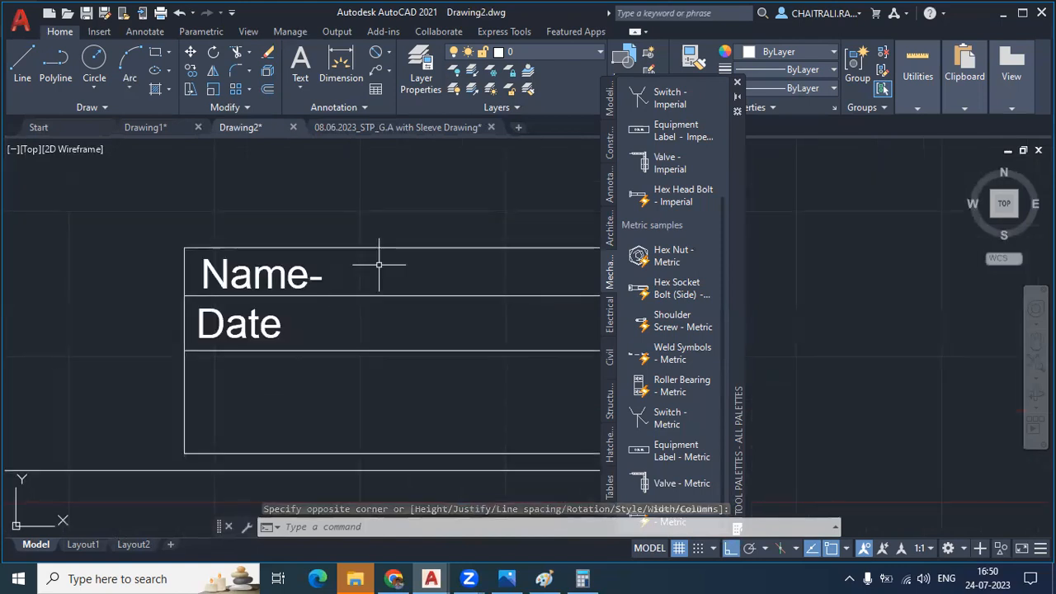
middle_click_drag(406, 270, 388, 239)
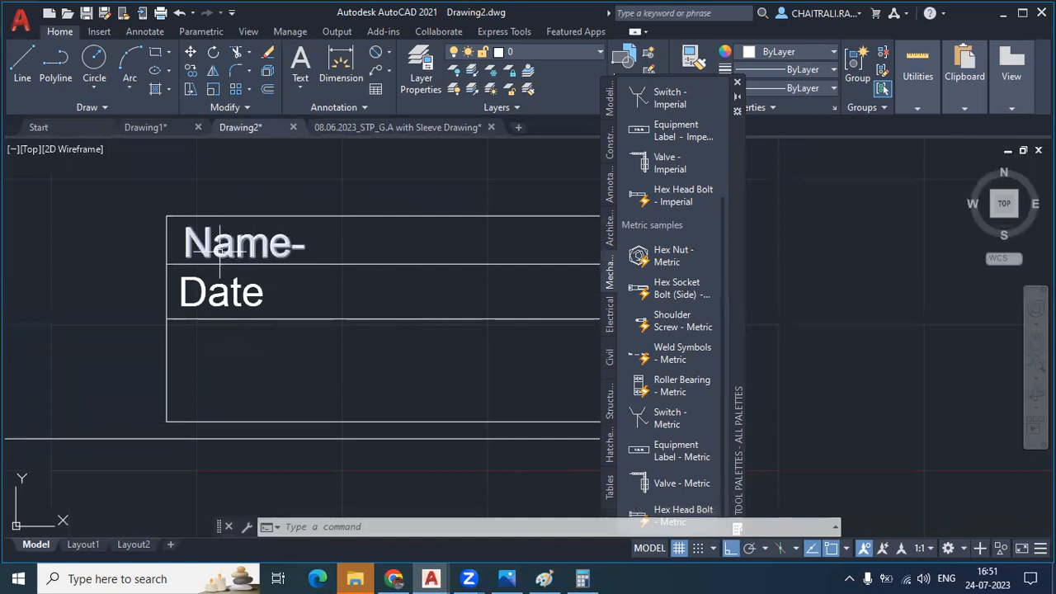
scroll(219, 244, "down", 2)
middle_click_drag(237, 304, 233, 284)
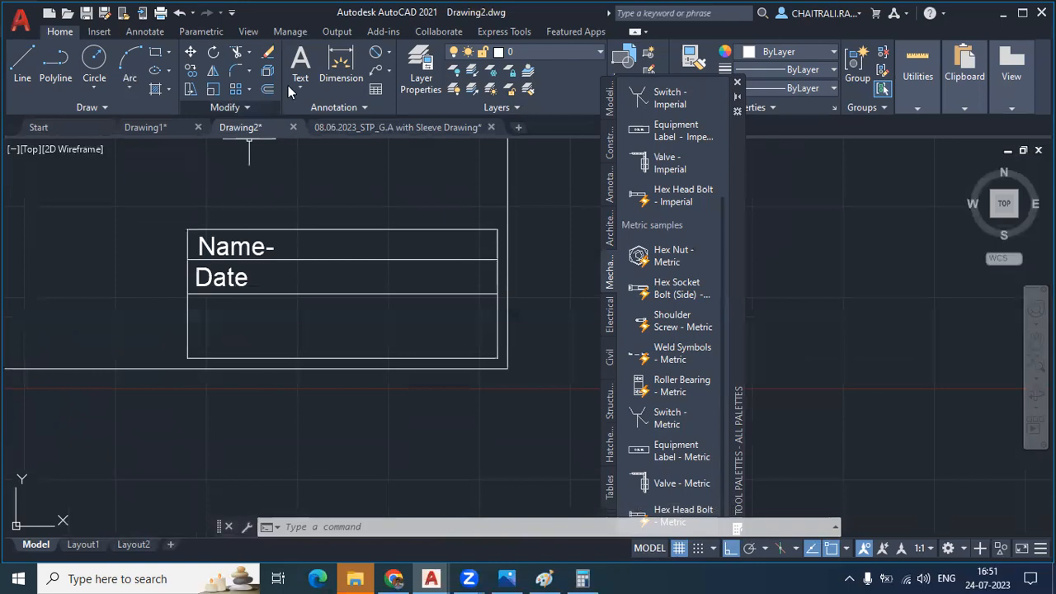
scroll(285, 212, "down", 2)
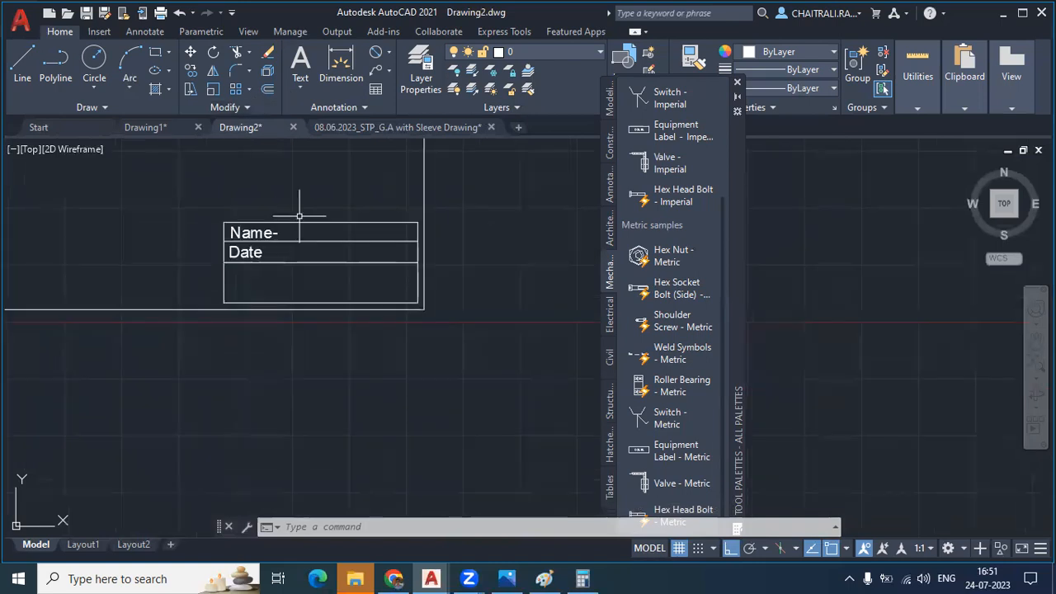
scroll(299, 216, "up", 2)
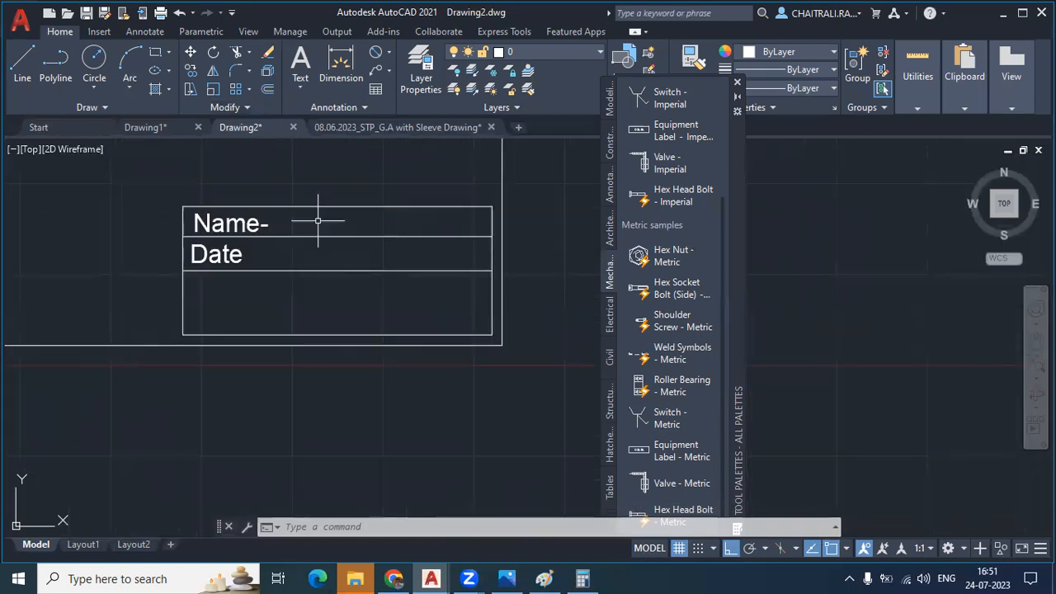
- Start an attribute definition with the tag NAME and the prompt "What is Project Name?"
type("a")
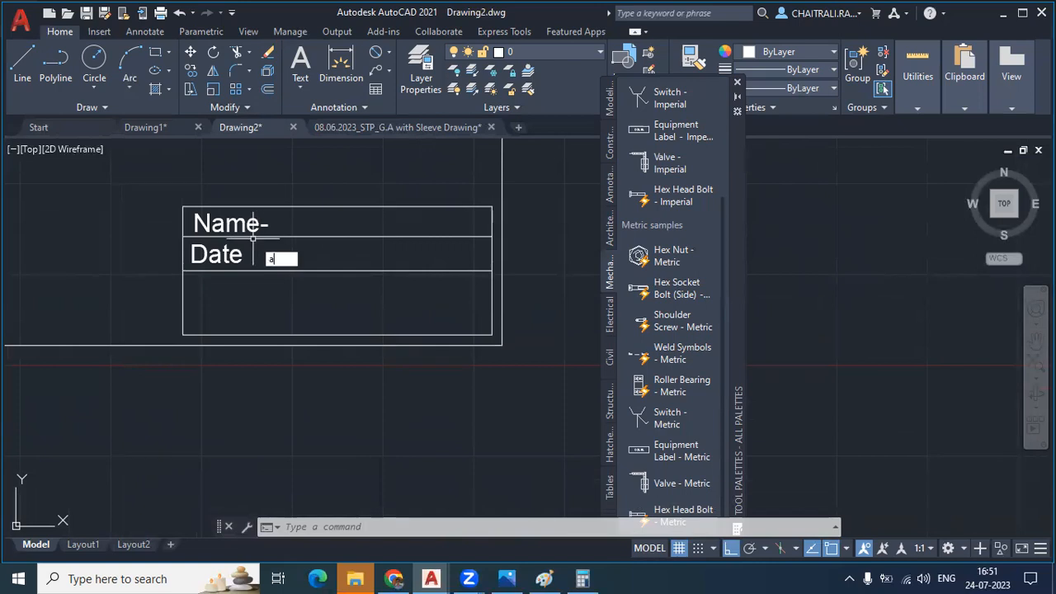
type("tt")
key("Return")
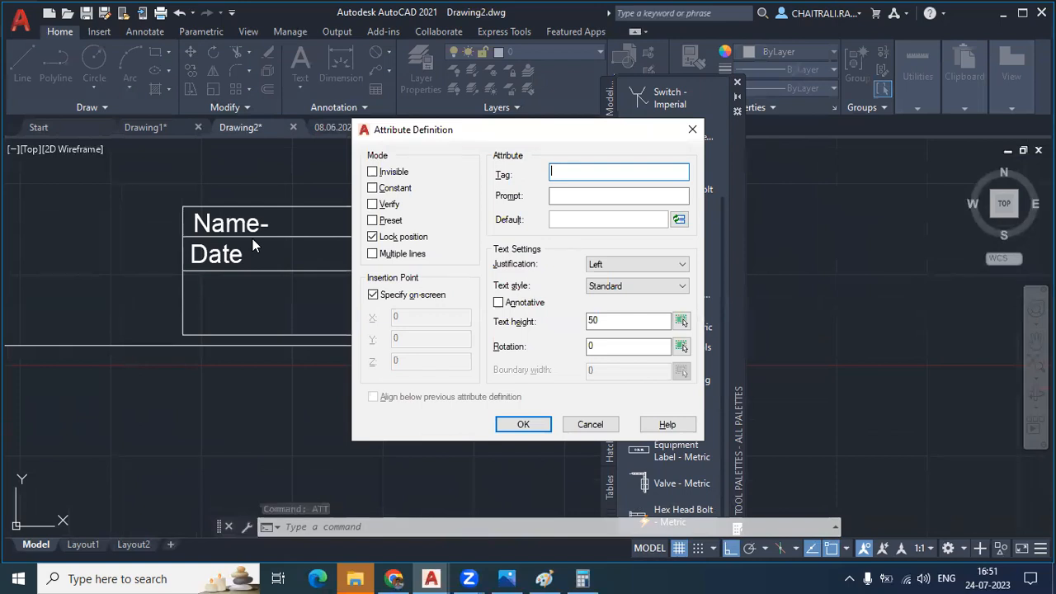
type("NAM")
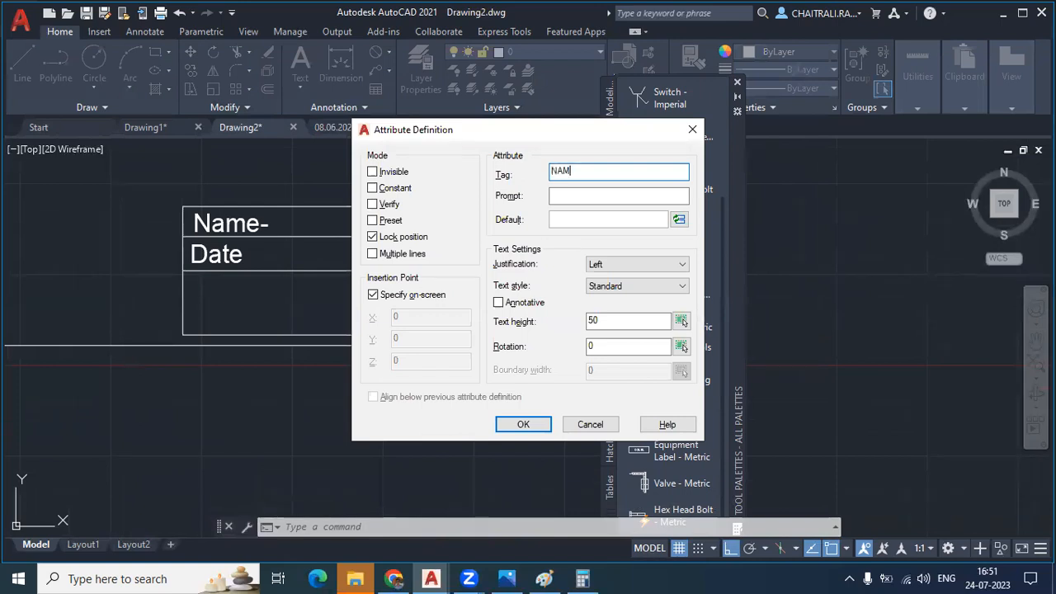
type("E")
left_click(553, 195)
type("Wh")
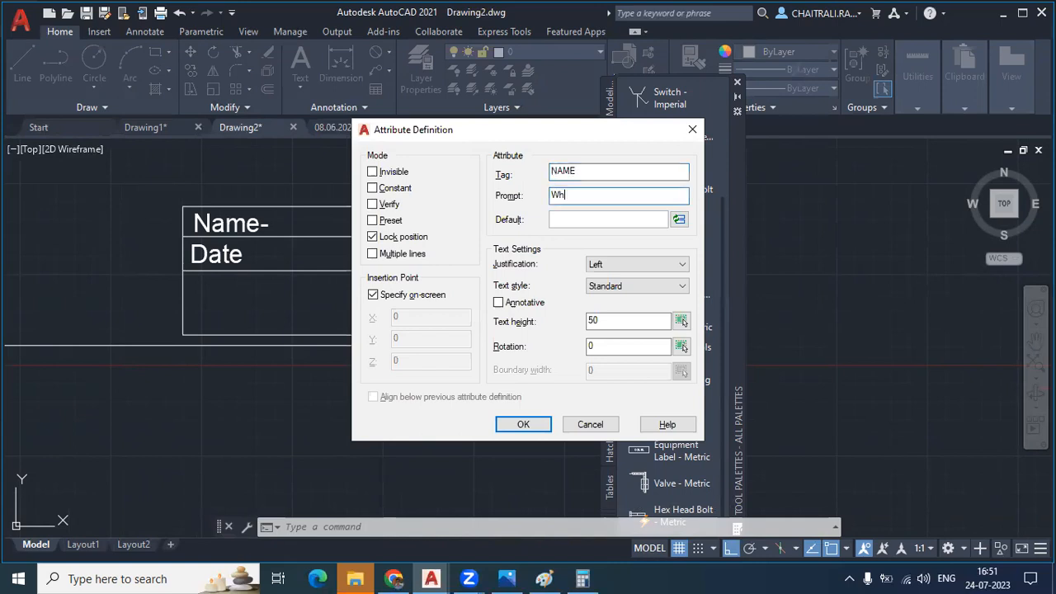
type("at is Project Name?")
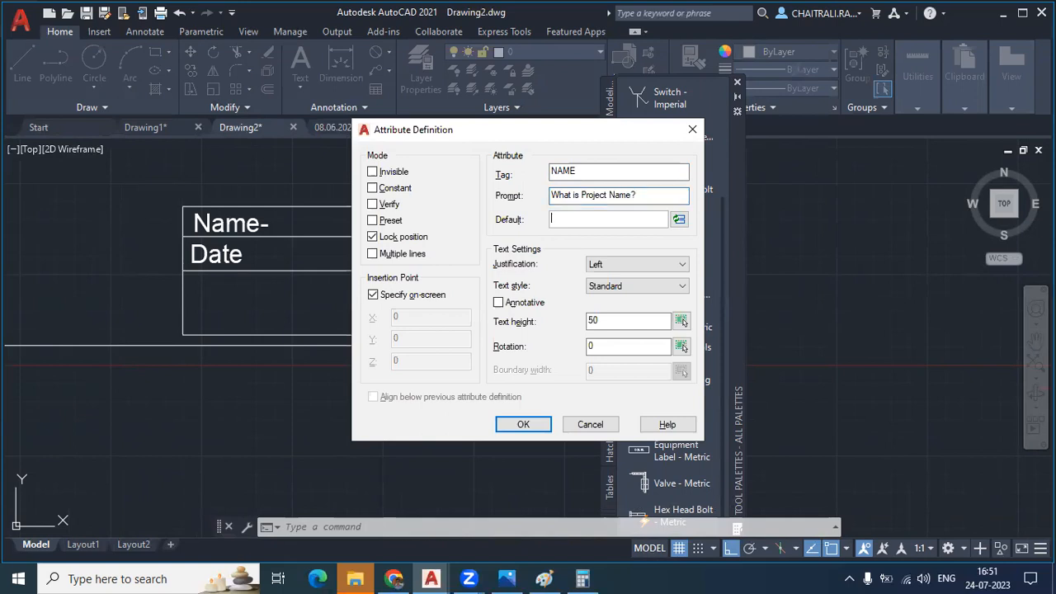
- Give the NAME attribute the default value CAR and a text height of 10, and accept the definition
left_click(553, 219)
type("CCA")
key("BackSpace")
key("BackSpace")
key("BackSpace")
type("CAR")
left_click_drag(630, 324, 530, 324)
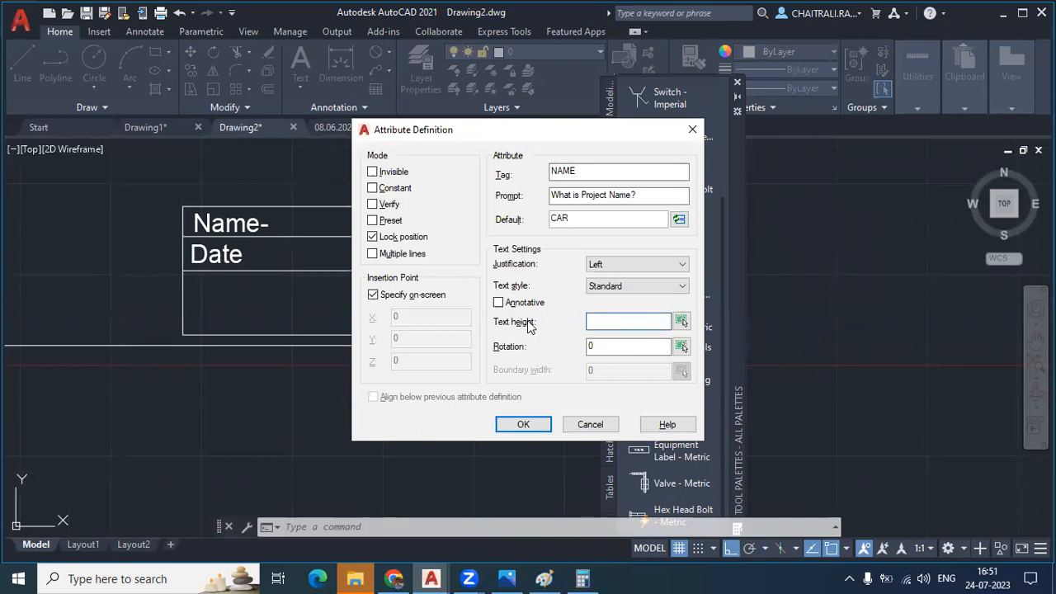
type("10")
key("Return")
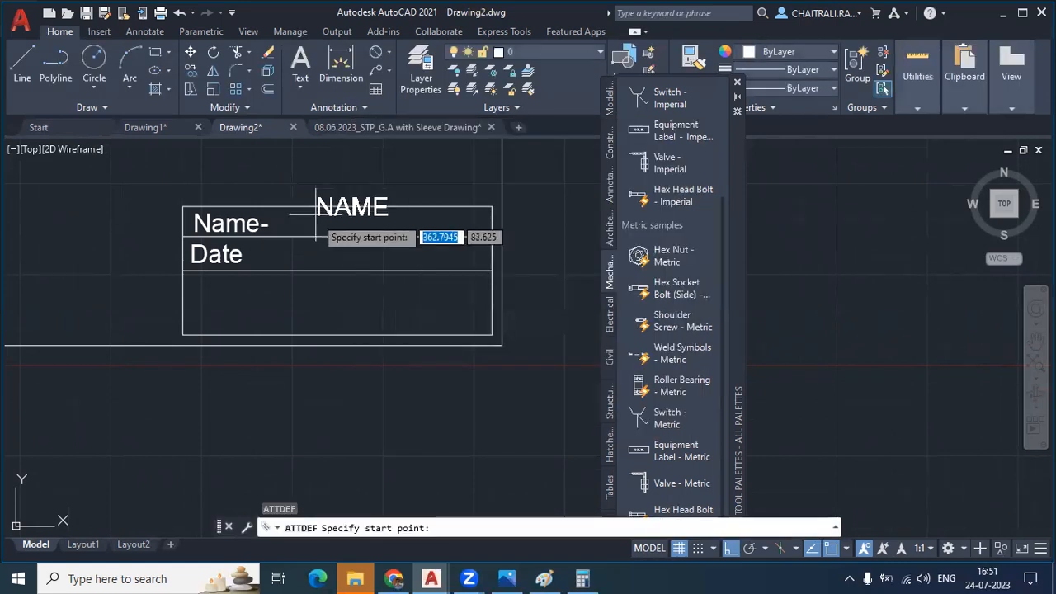
- Place the NAME attribute in the title block's upper row, to the right of the "Name-" label
scroll(313, 224, "up", 2)
scroll(304, 235, "up", 2)
left_click(298, 239)
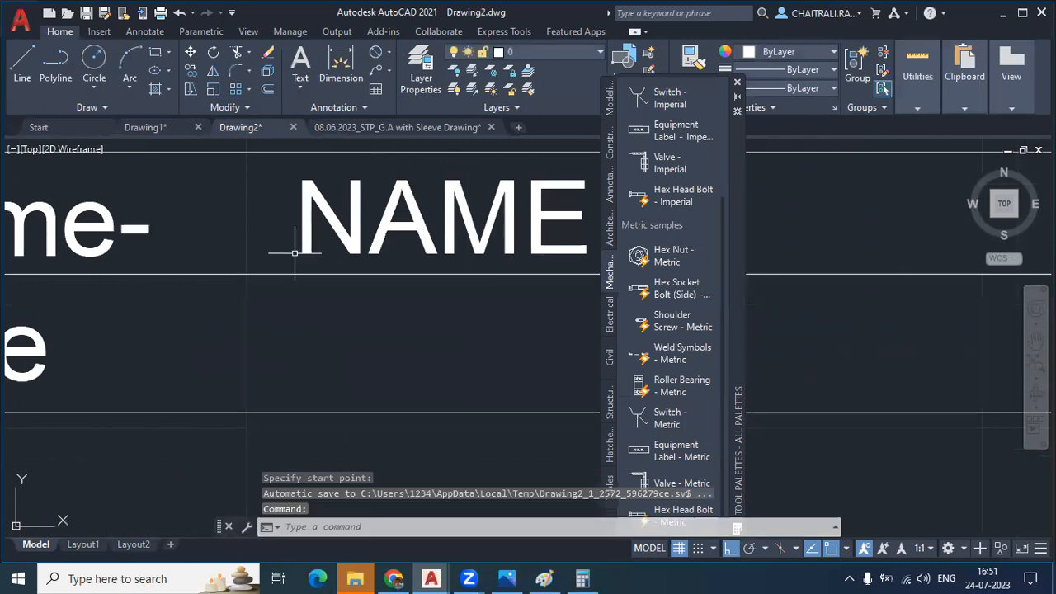
- Start a second attribute definition with the tag "date" and the prompt "What is Project date?"
scroll(296, 259, "down", 2)
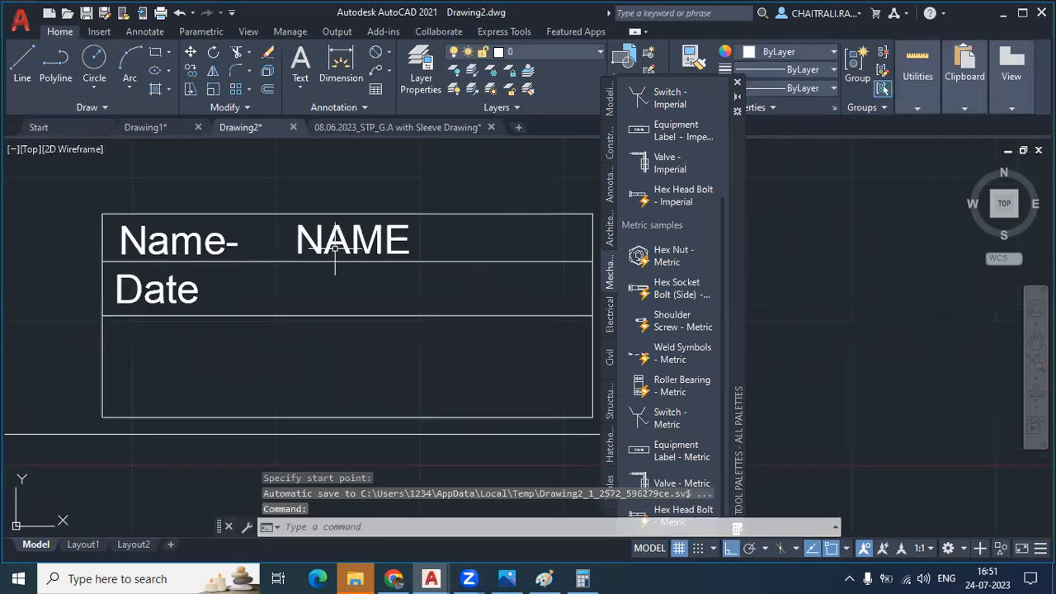
scroll(334, 271, "down", 2)
middle_click_drag(335, 281, 355, 288)
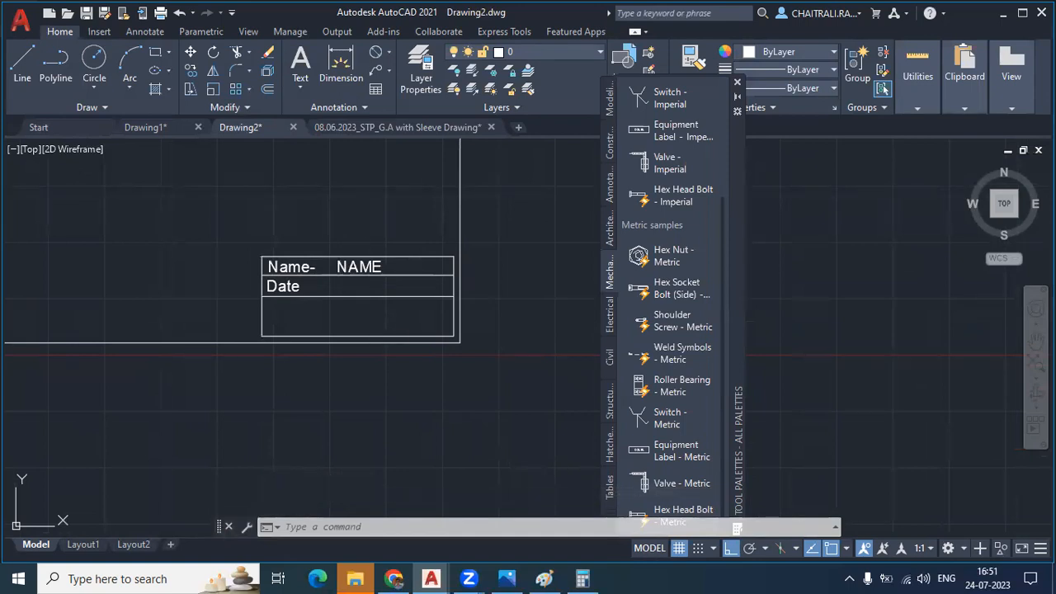
type("att")
key("Return")
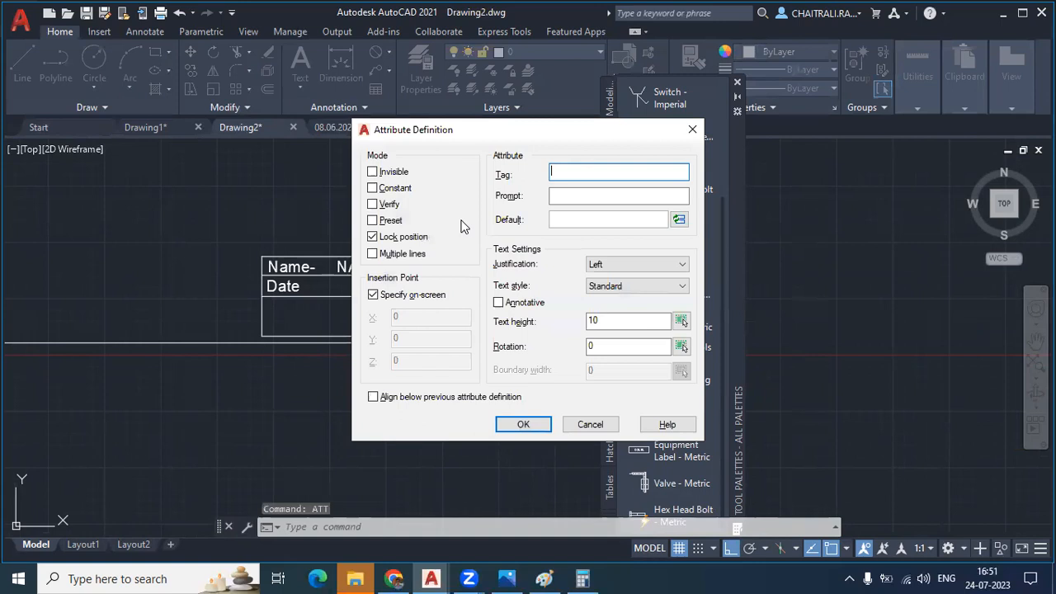
type("date")
key("Tab")
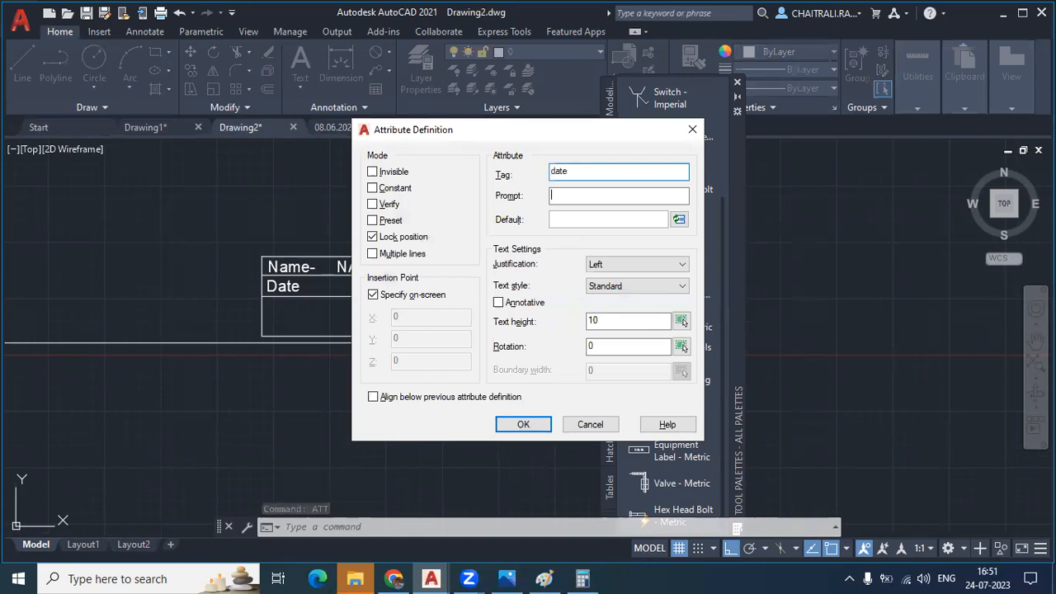
type("What ")
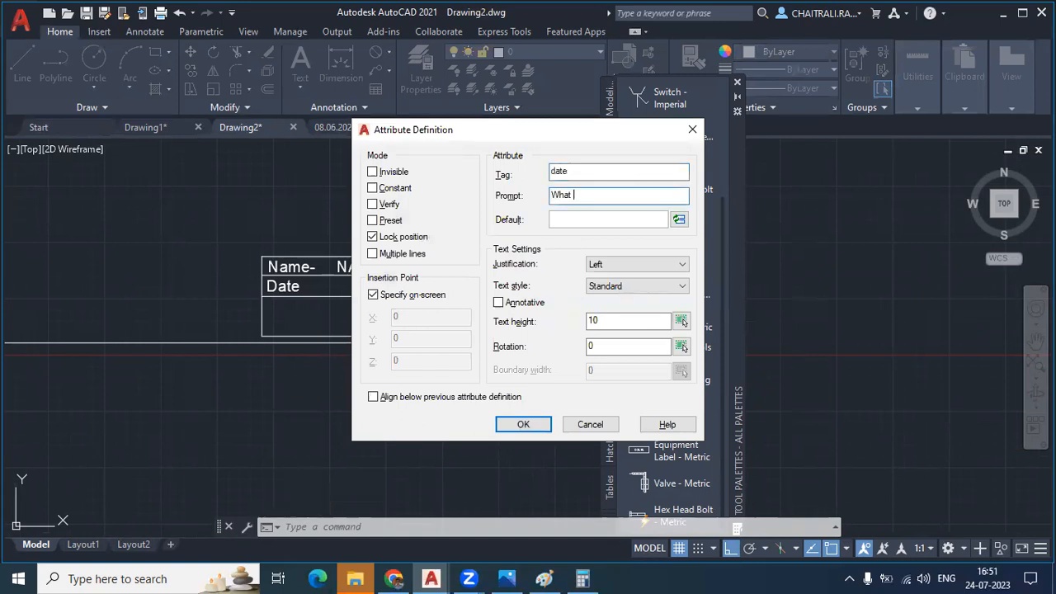
type("is Proh")
key("BackSpace")
type("ject date ?")
key("Tab")
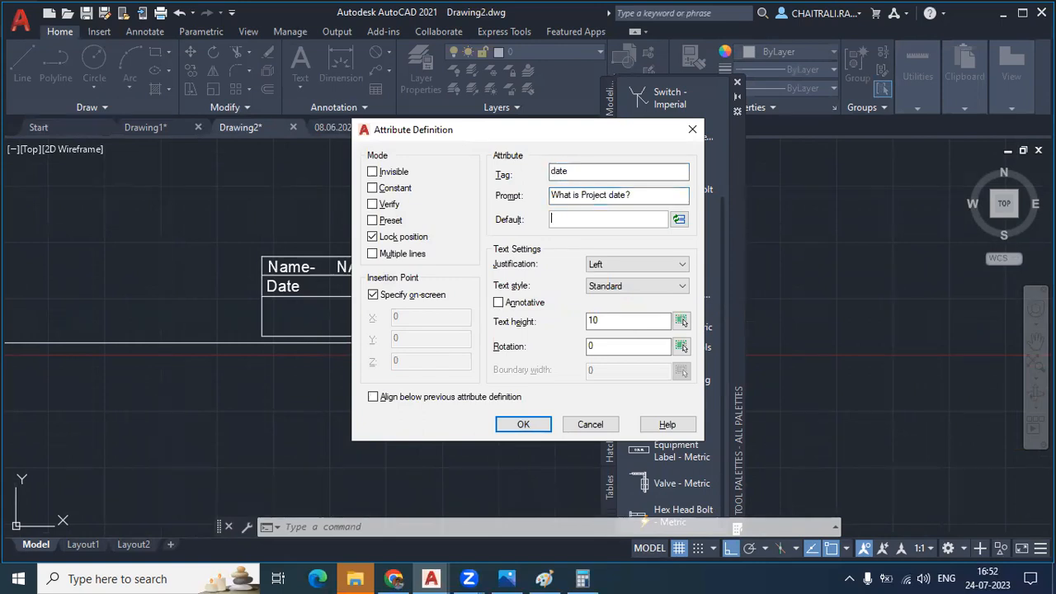
- Give the attribute the default value 23/12/2023 and place it in the title block's second row, to the right of the "Date" label
type("23/2")
key("BackSpace")
type("12.")
type("/2023")
left_click(536, 426)
scroll(351, 304, "up", 4)
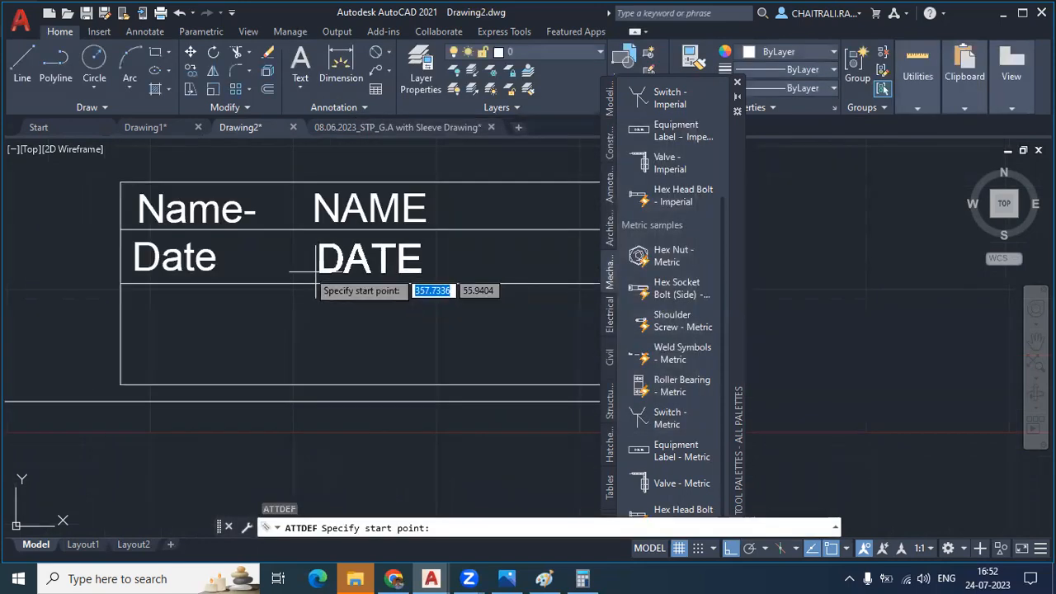
left_click(316, 271)
scroll(306, 267, "down", 8)
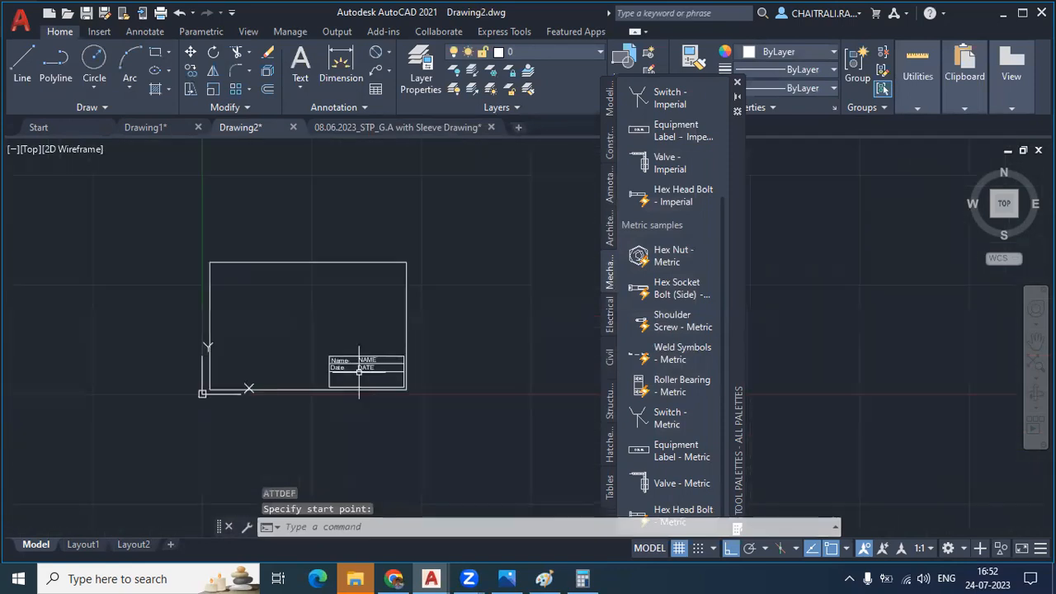
- Start a block definition named "sheettemplate" with its base point at the lower-right corner of the sheet border
scroll(277, 382, "up", 4)
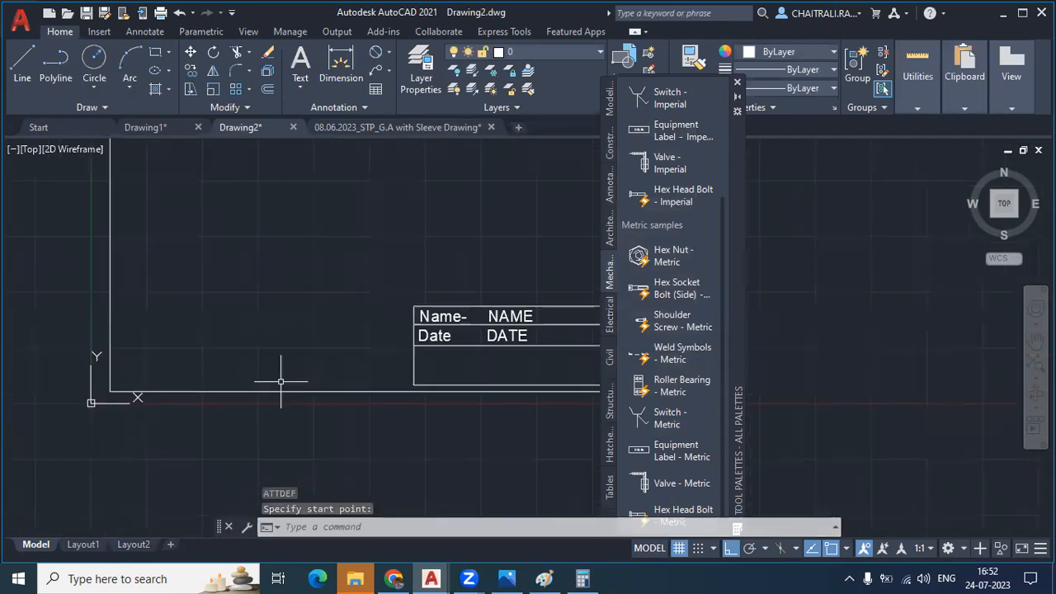
scroll(383, 326, "up", 4)
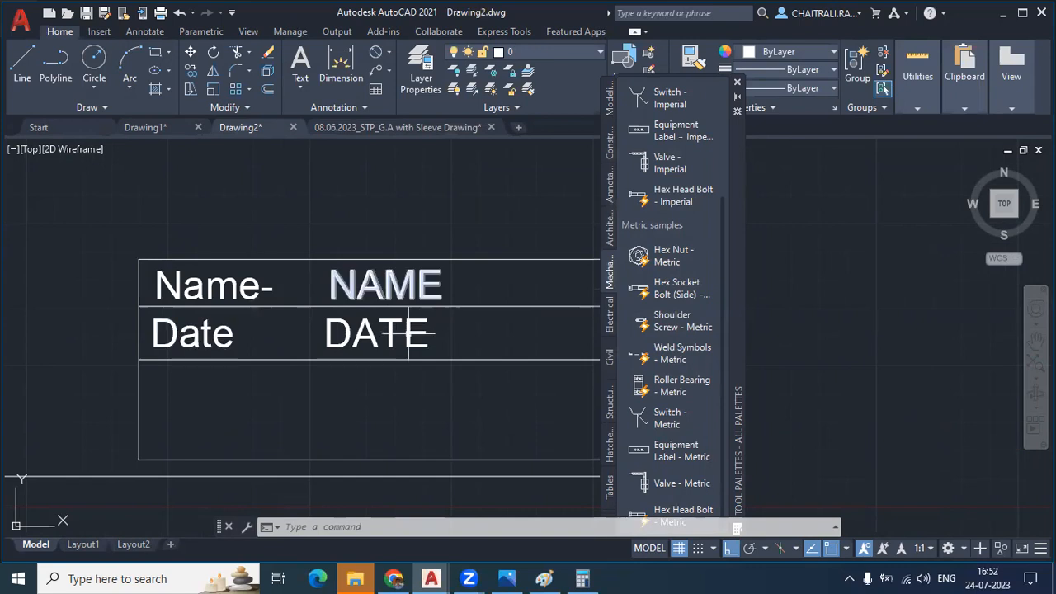
scroll(408, 381, "down", 4)
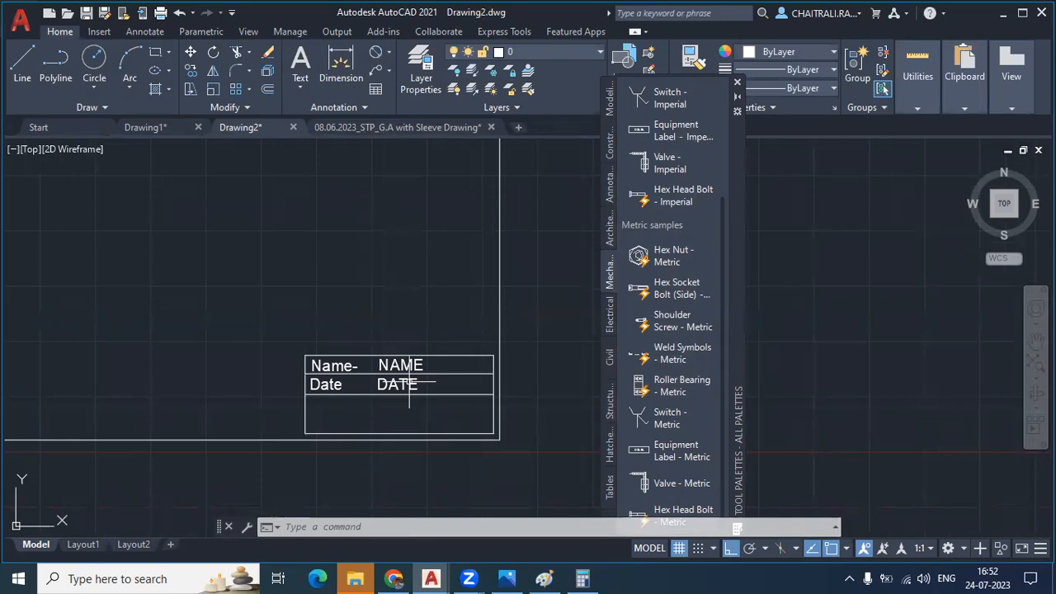
type("b")
key("Return")
type("sheette")
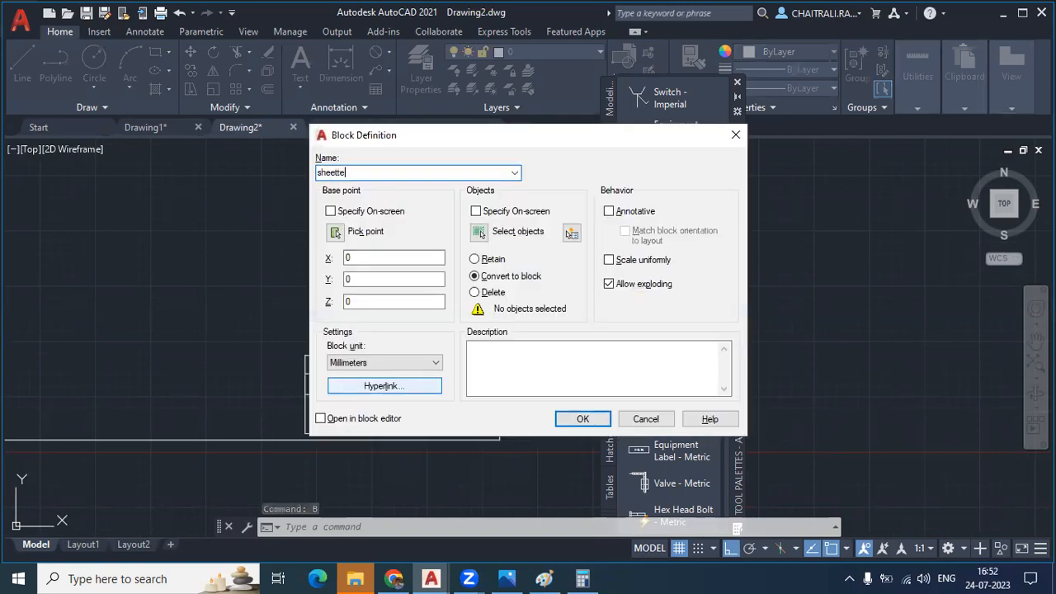
type("mplate")
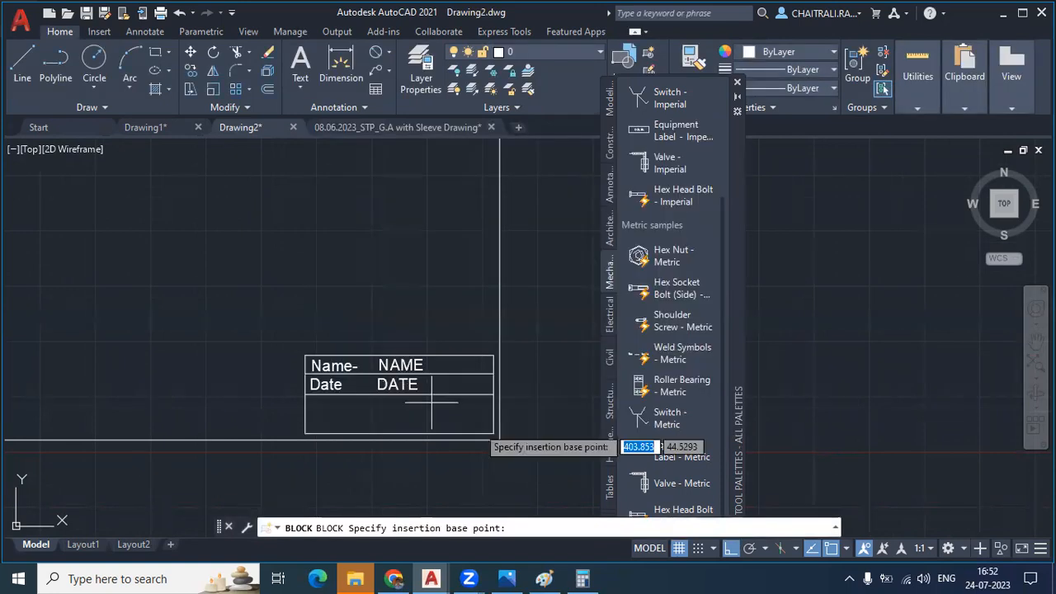
left_click(500, 438)
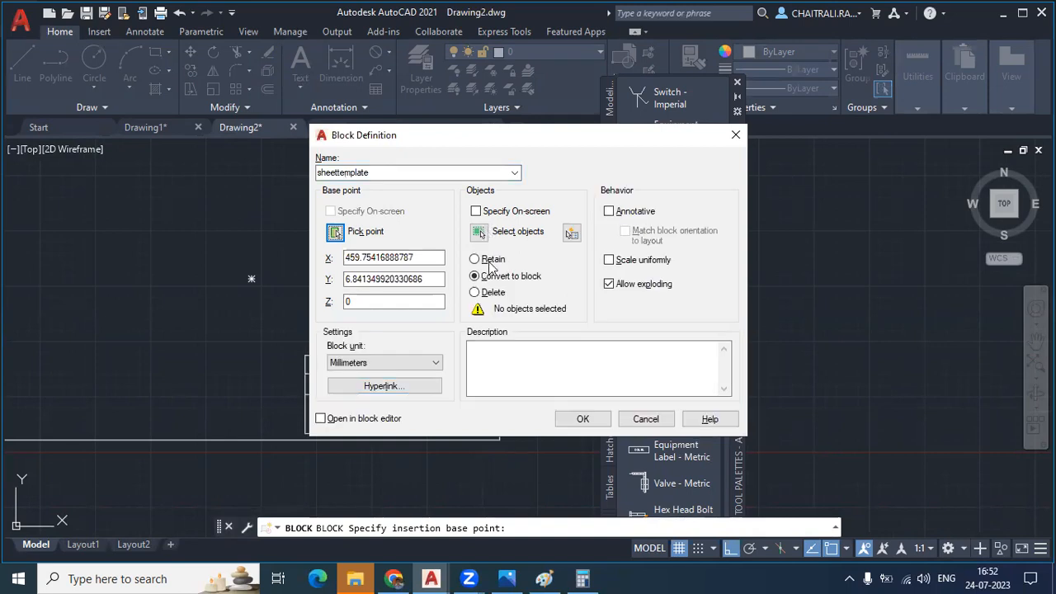
- Select the whole sheet border with its title block, labels and attributes as the block's objects, and create the block with the default attribute values
left_click(479, 232)
left_click(537, 409)
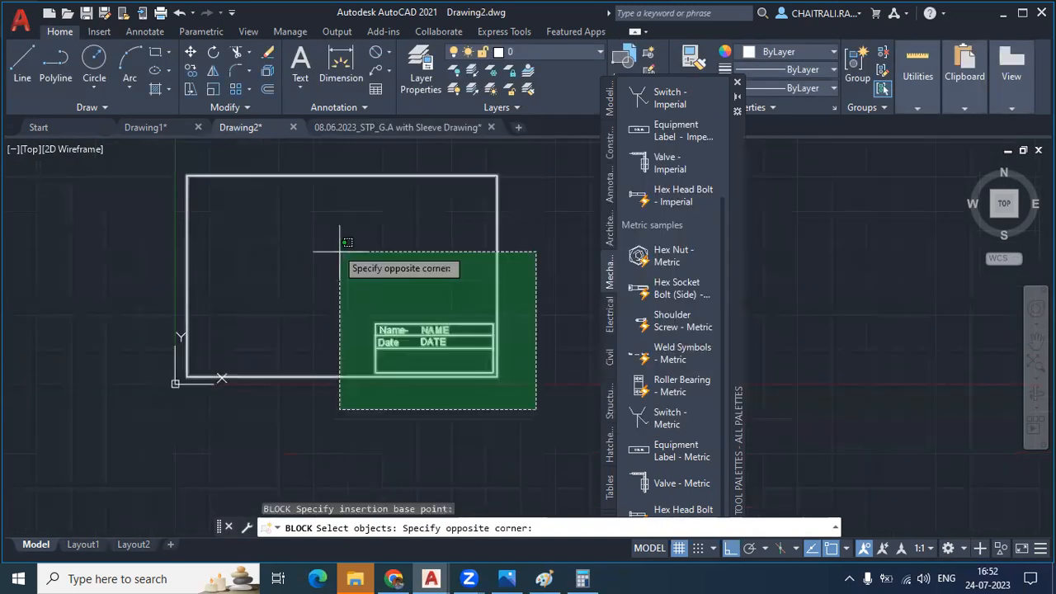
left_click(124, 172)
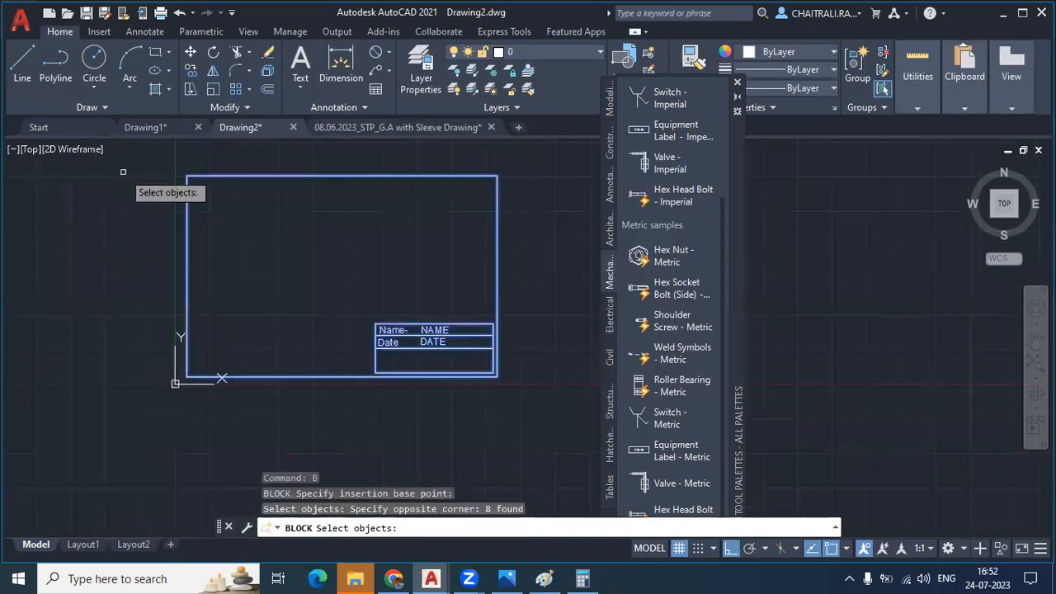
scroll(525, 393, "up", 4)
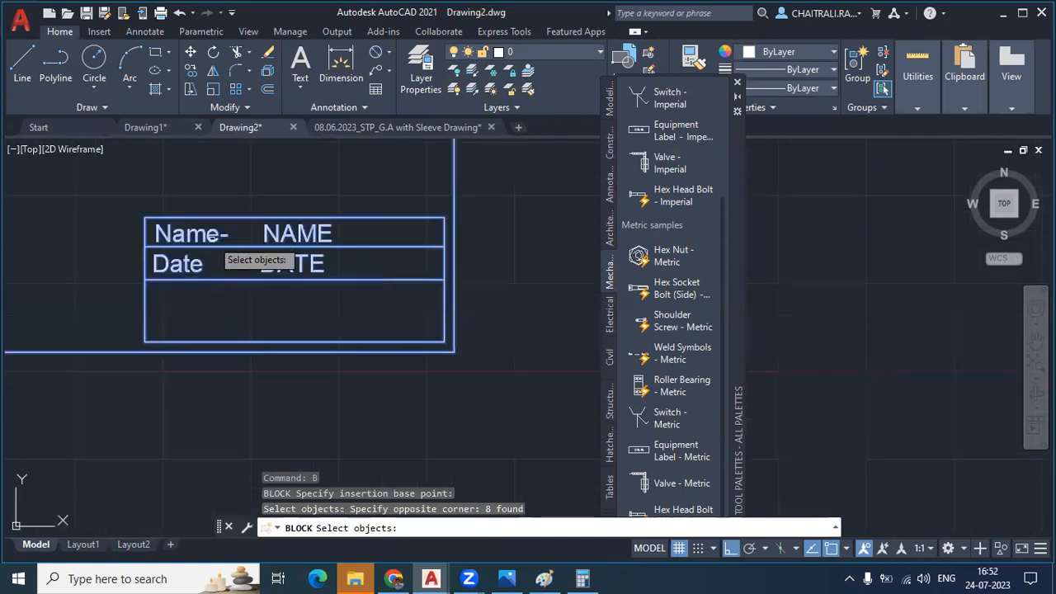
middle_click_drag(236, 226, 304, 287)
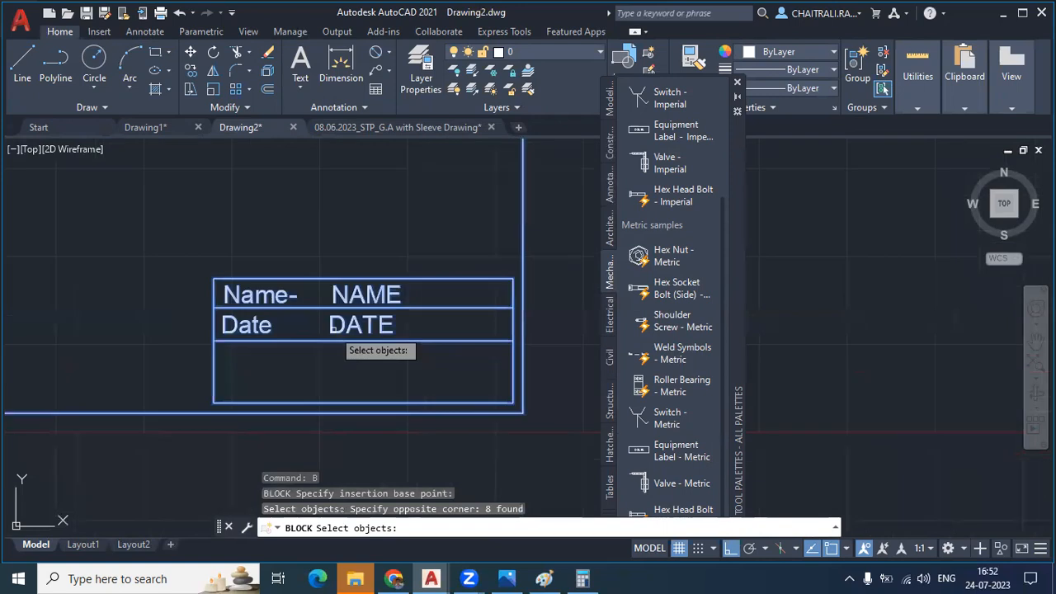
scroll(506, 387, "up", 2)
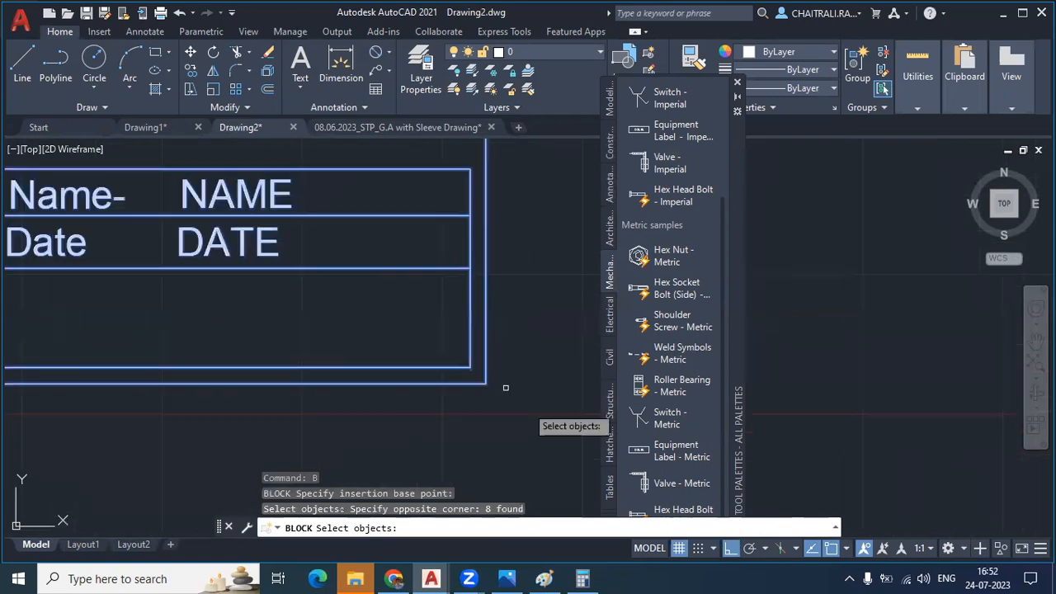
scroll(441, 314, "down", 2)
scroll(441, 314, "down", 2)
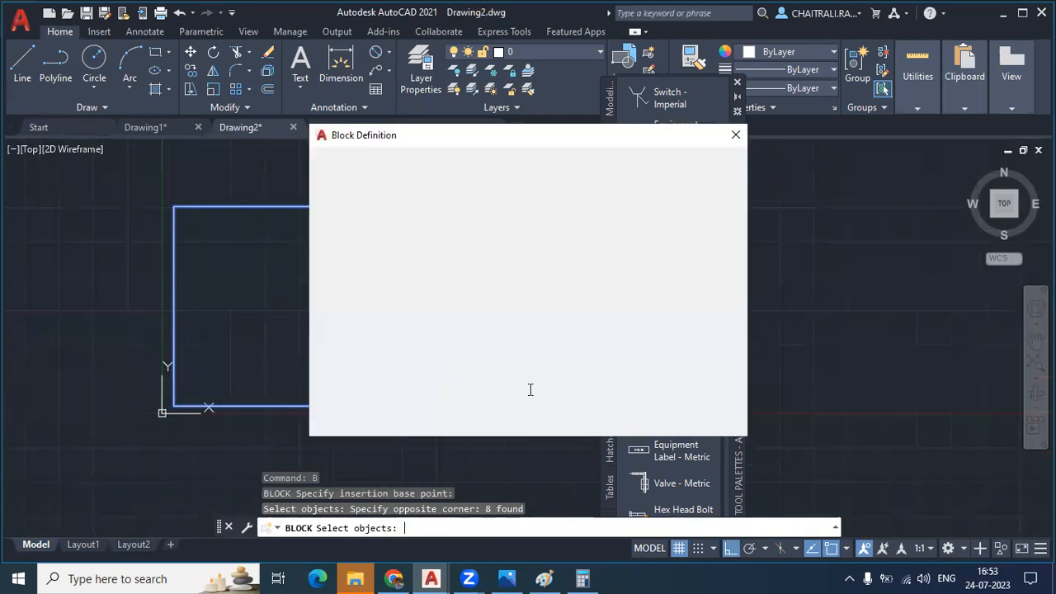
key("Return")
left_click(588, 419)
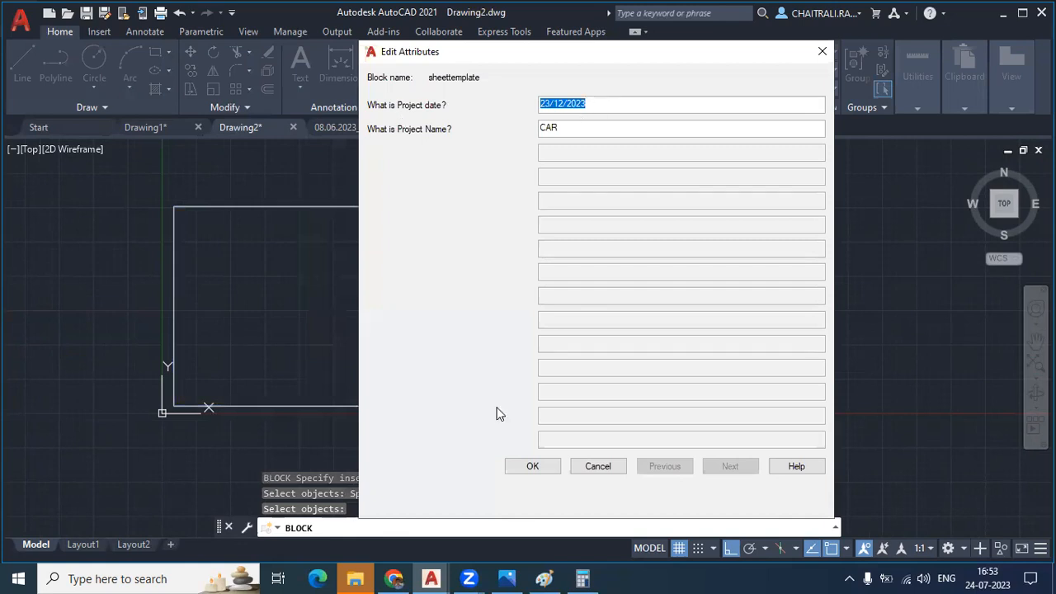
key("Return")
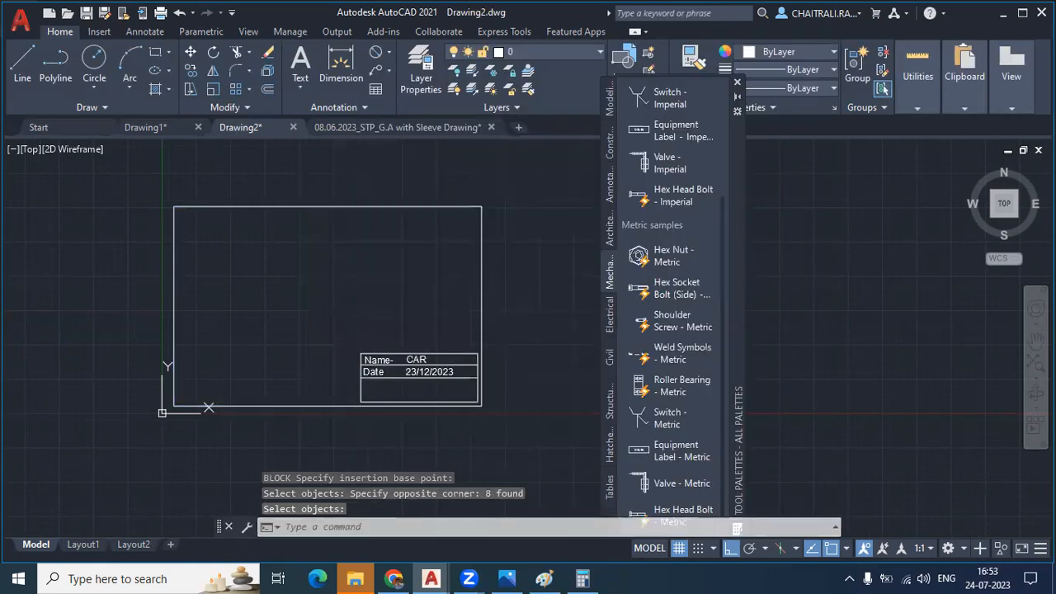
- Insert another sheettemplate block in the empty area to the right of the existing sheet
scroll(410, 334, "down", 4)
scroll(589, 393, "up", 2)
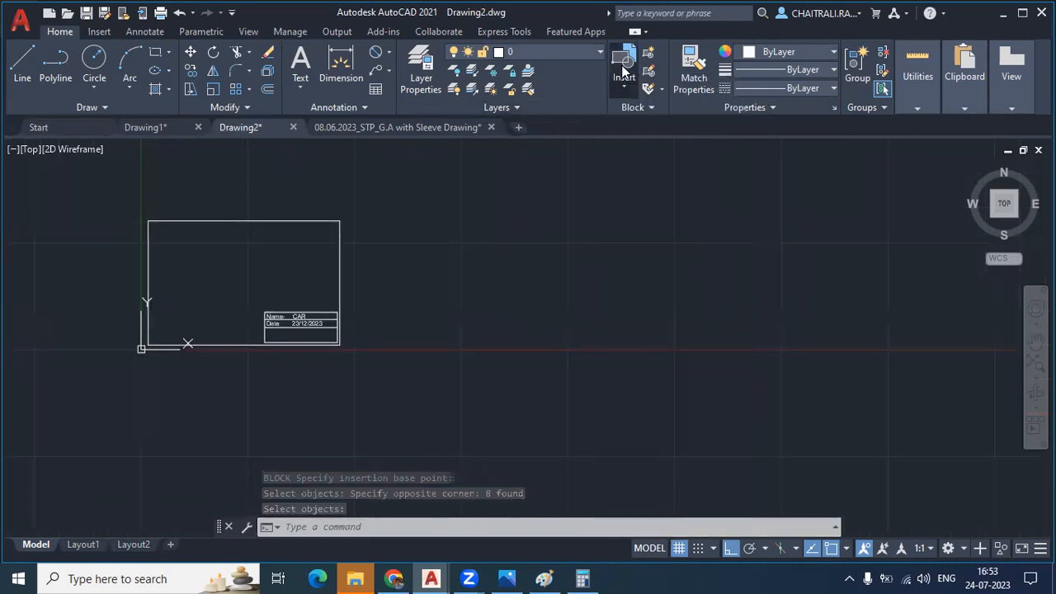
left_click(624, 66)
left_click(651, 124)
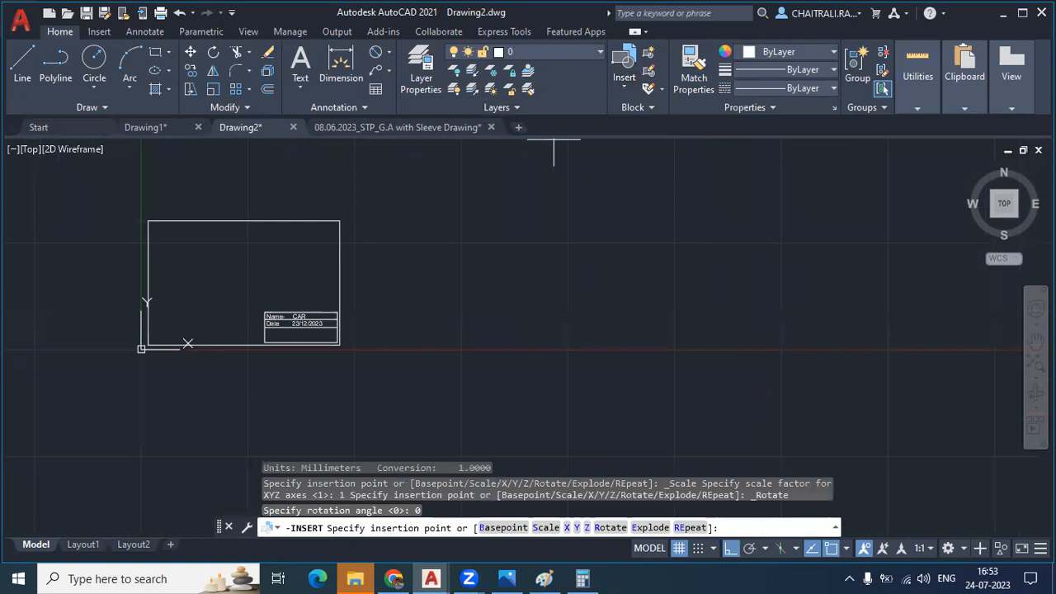
left_click(699, 339)
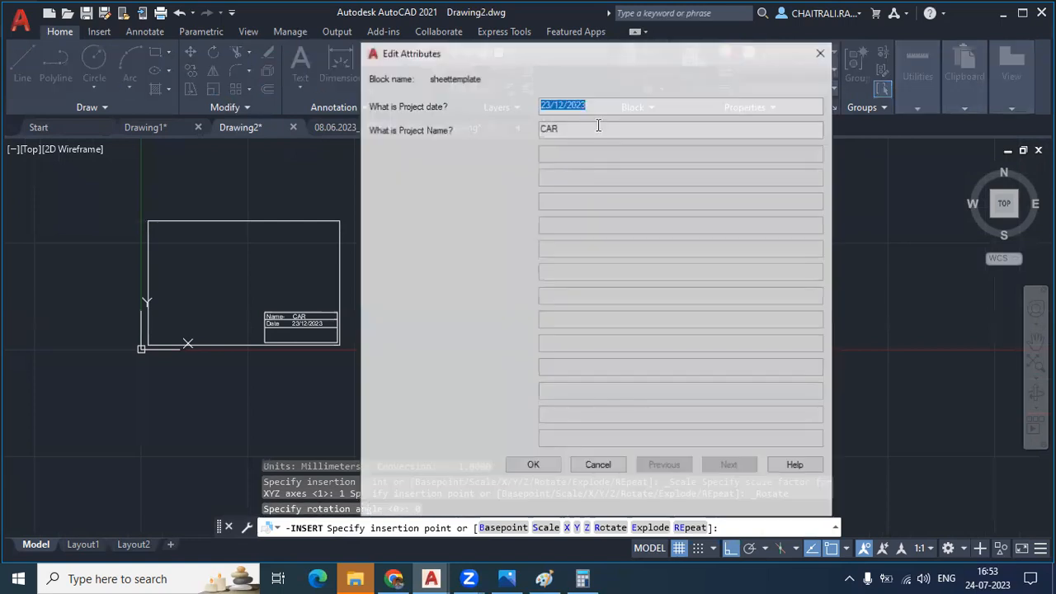
- Set the inserted block's project name to 2bhk and its project date to 25/12/2023, and accept the attributes
key("Tab")
type("2bhk")
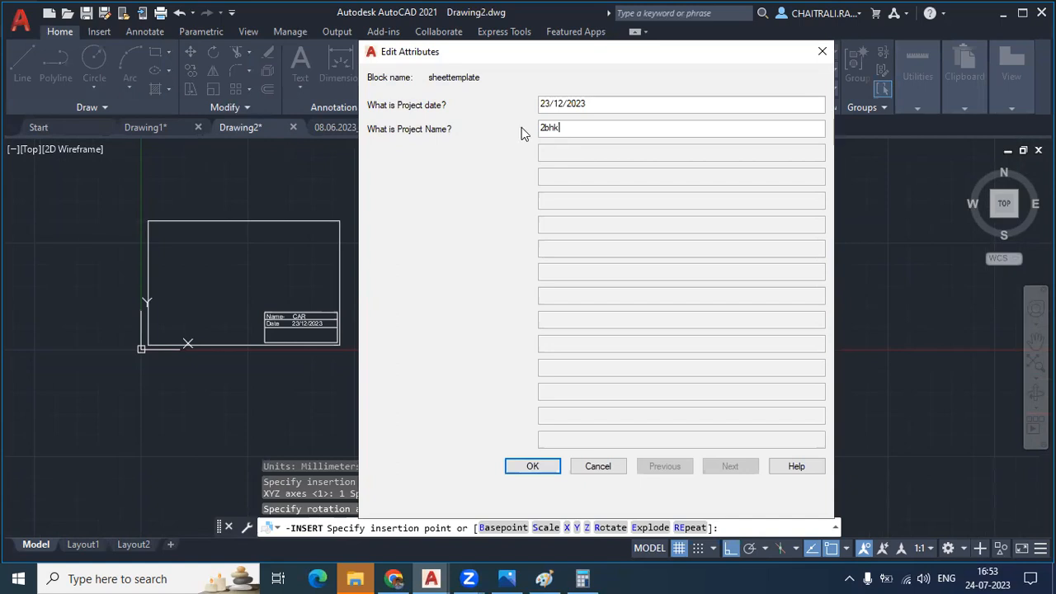
left_click(552, 106)
key("BackSpace")
type("5")
left_click(532, 466)
- Inspect the 2bhk sheet's title block beside the original sheet, and delete the 2bhk block
scroll(648, 319, "up", 3)
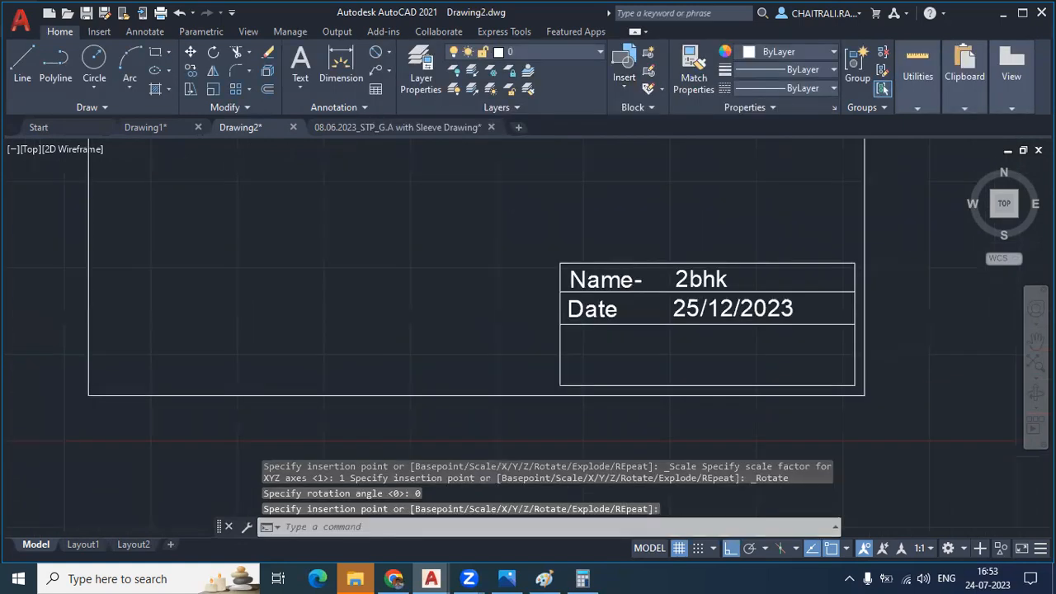
scroll(793, 301, "up", 4)
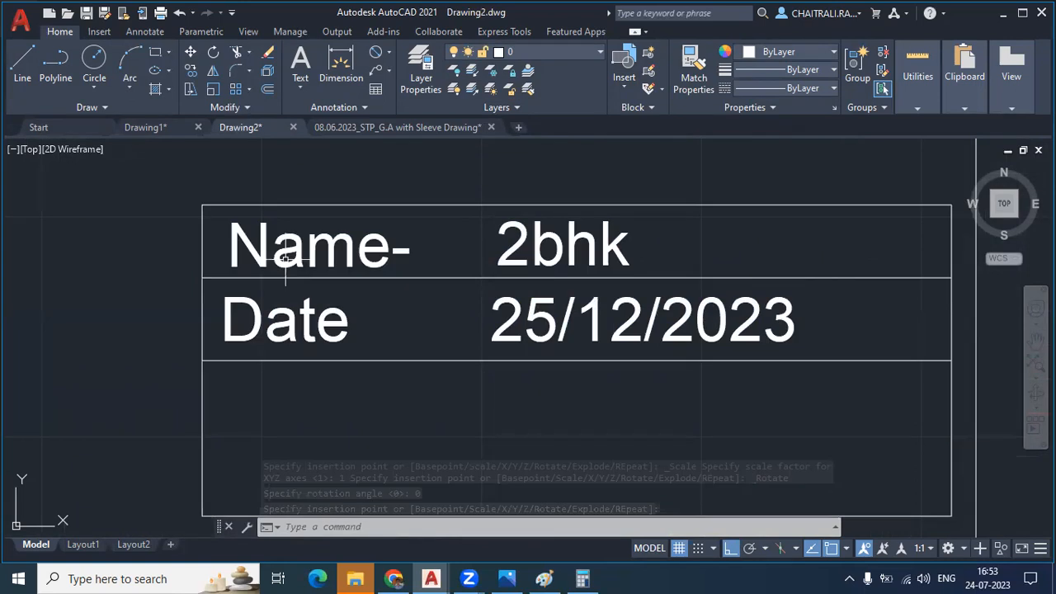
scroll(287, 297, "down", 4)
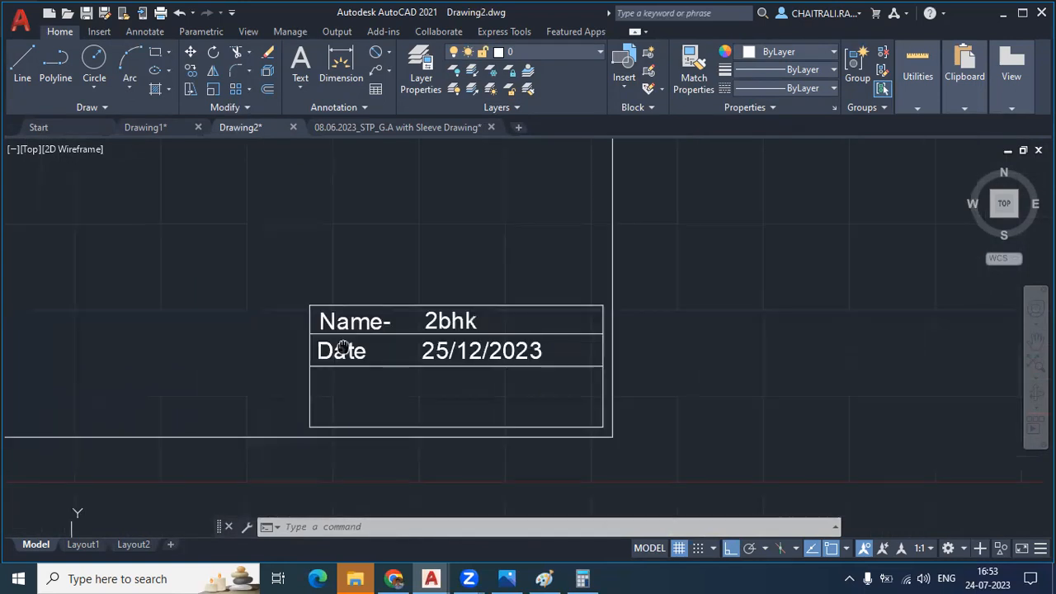
scroll(343, 347, "down", 4)
scroll(421, 359, "down", 2)
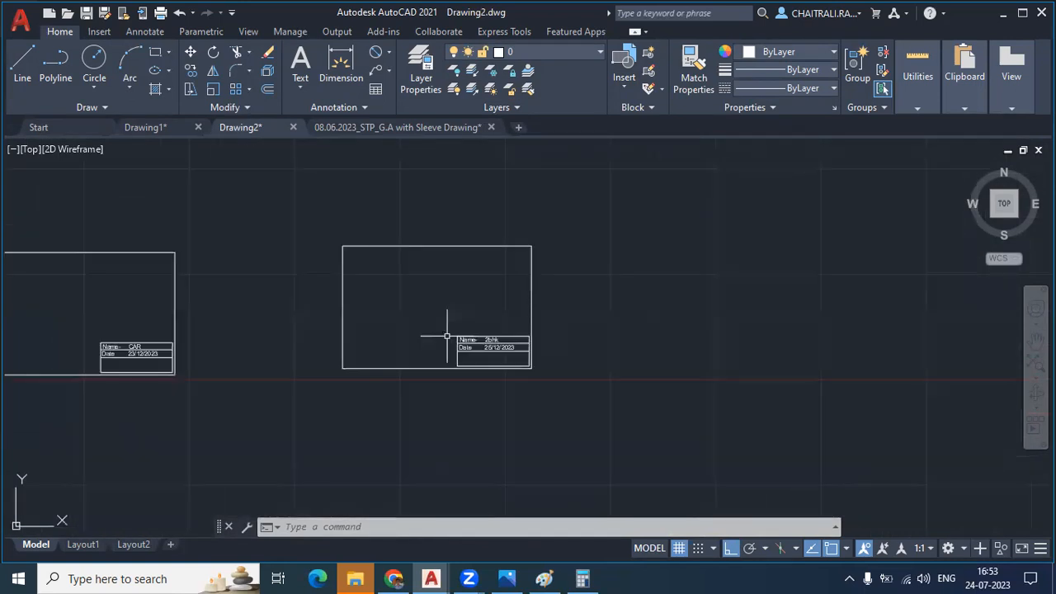
middle_click_drag(446, 336, 573, 304)
scroll(475, 232, "up", 2)
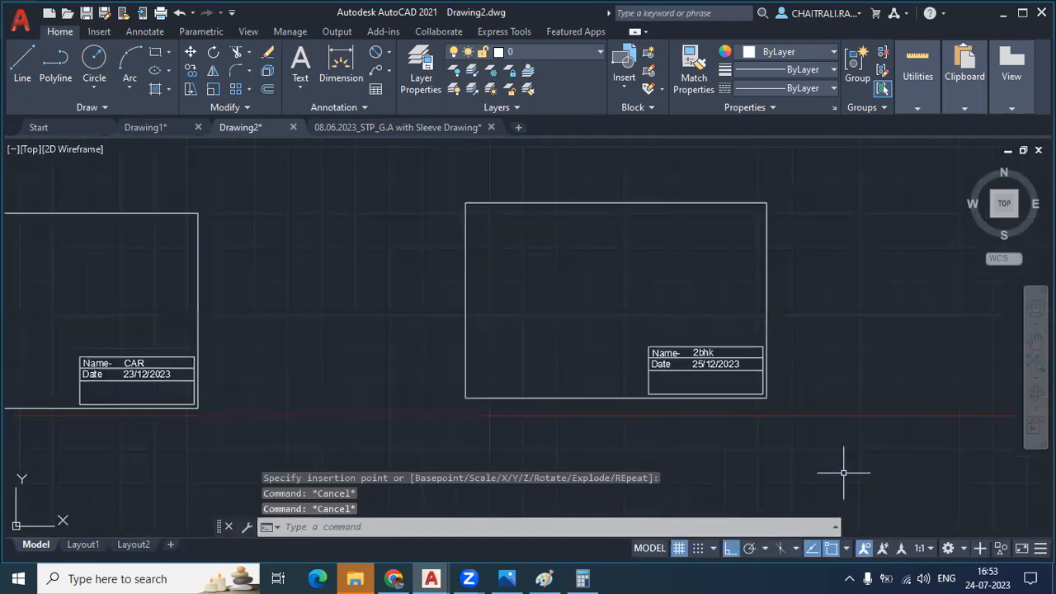
left_click(764, 400)
key("Delete")
- Switch from the sheet template drawing to the Start page
middle_click_drag(367, 238, 731, 251)
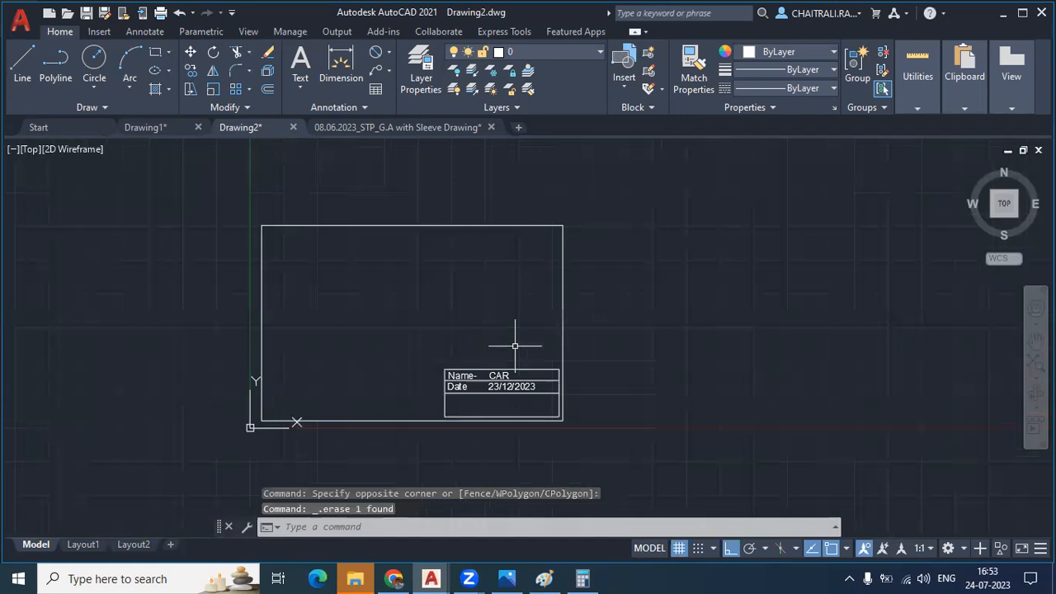
middle_click_drag(442, 326, 495, 317)
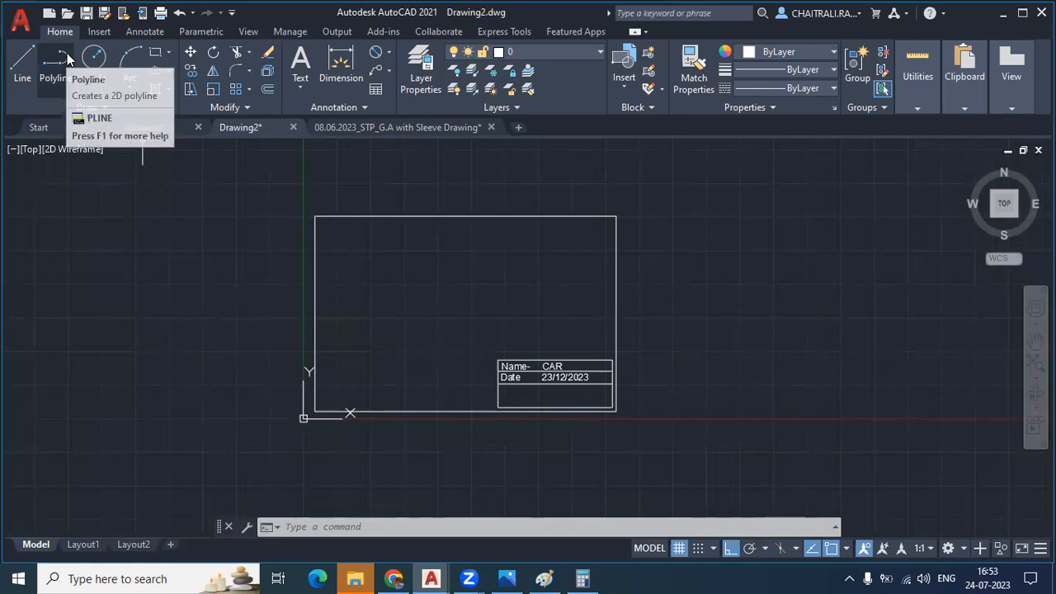
middle_click_drag(242, 225, 225, 222)
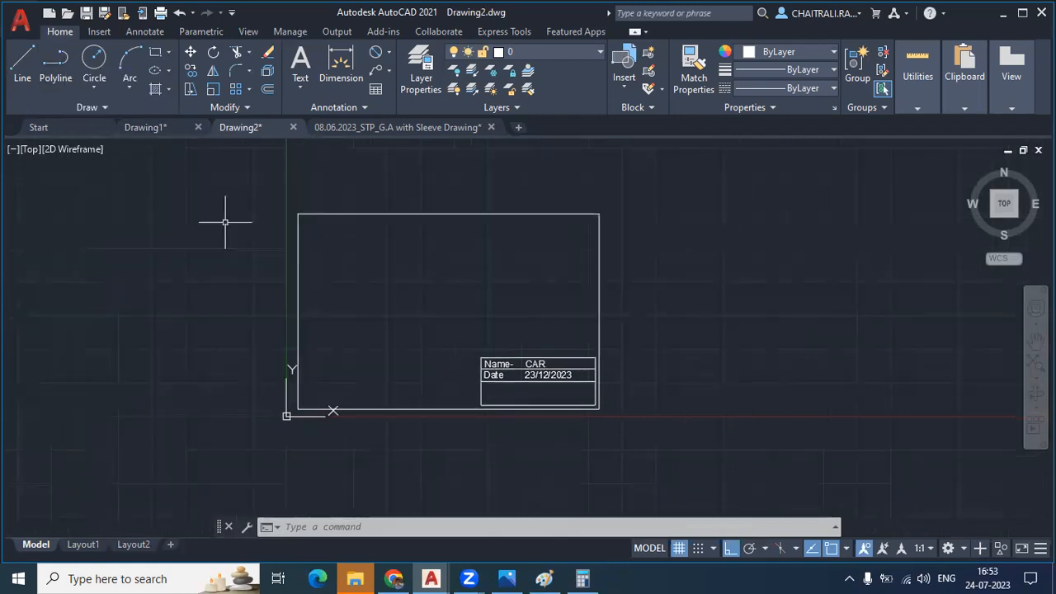
left_click(74, 128)
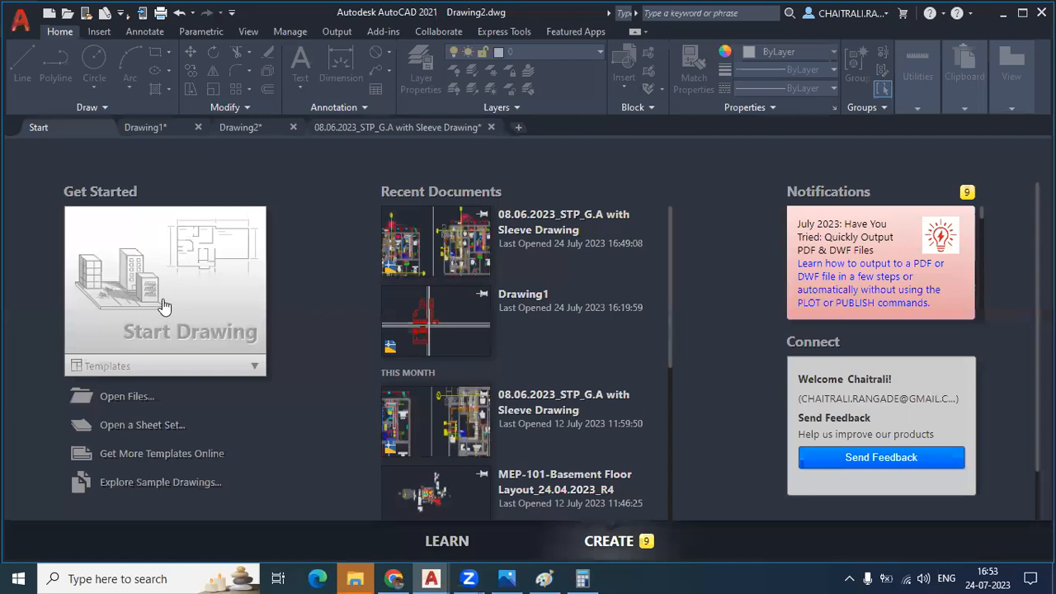
- Start a new drawing from the Start page and erase the sheet border block it contains
left_click(164, 307)
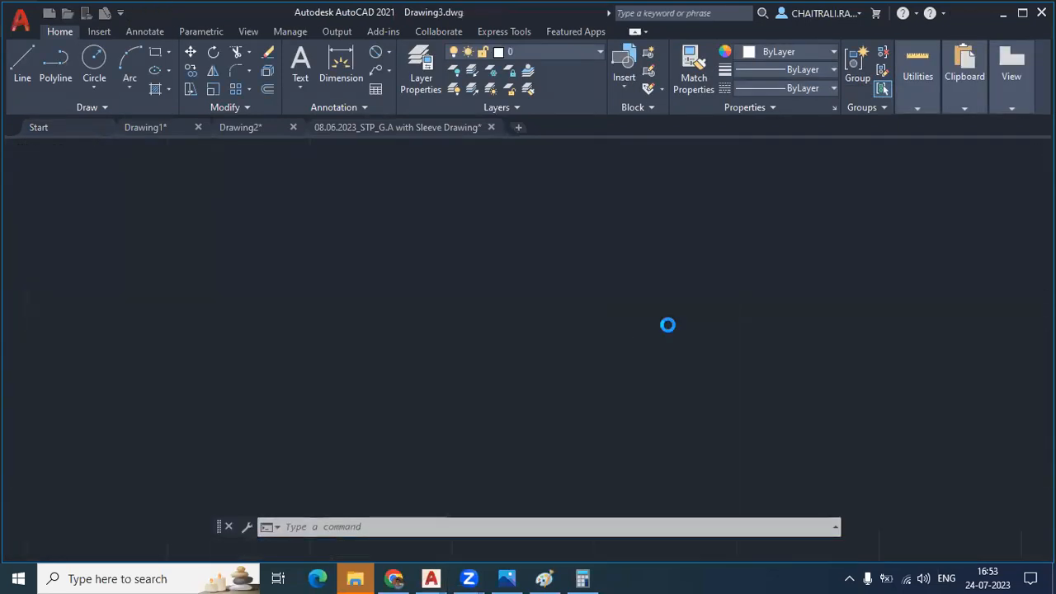
scroll(734, 310, "up", 2)
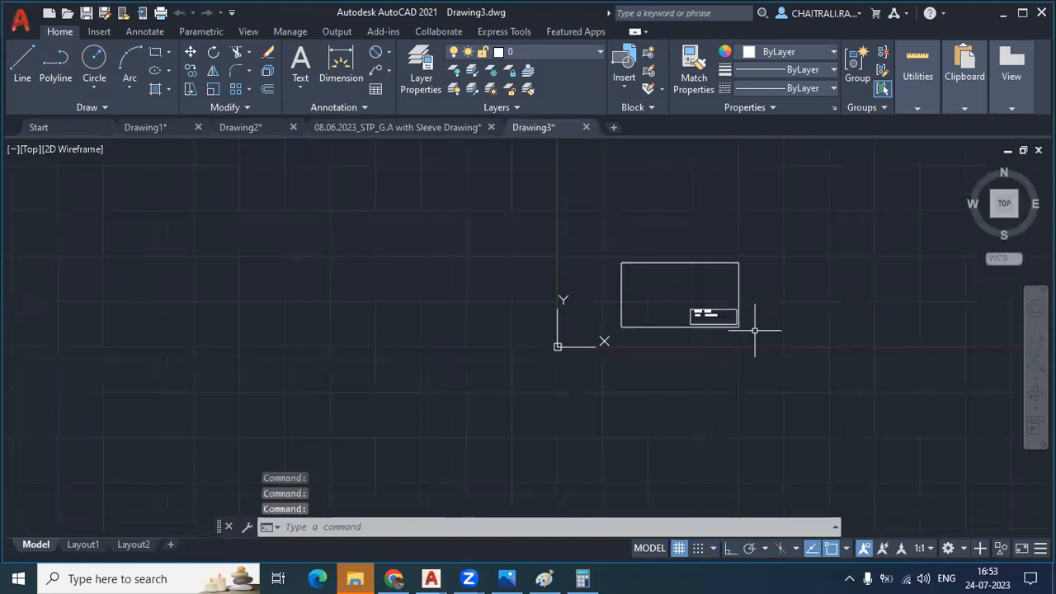
left_click(766, 349)
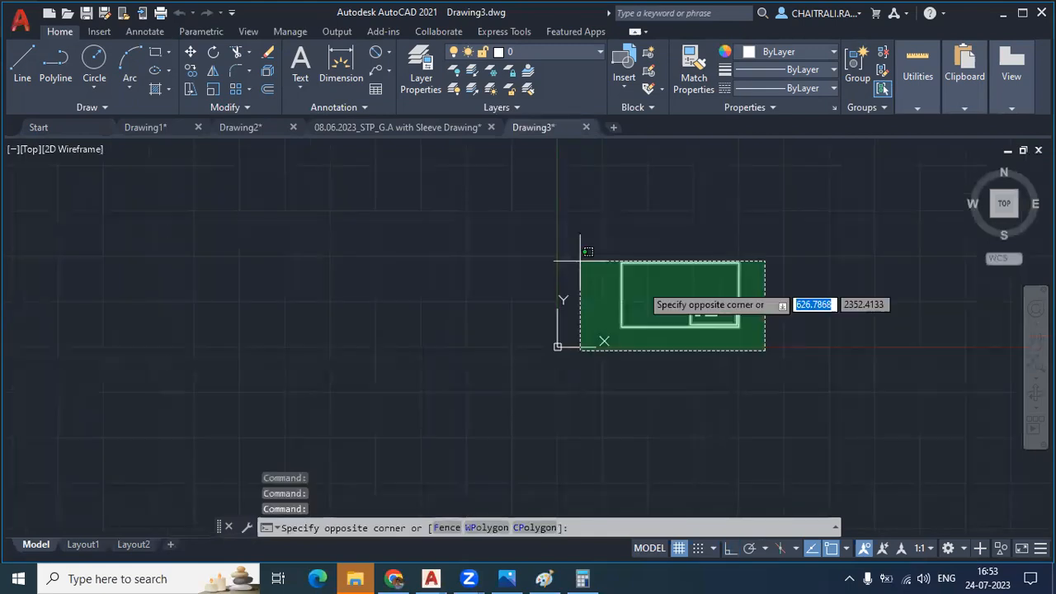
scroll(558, 221, "up", 3)
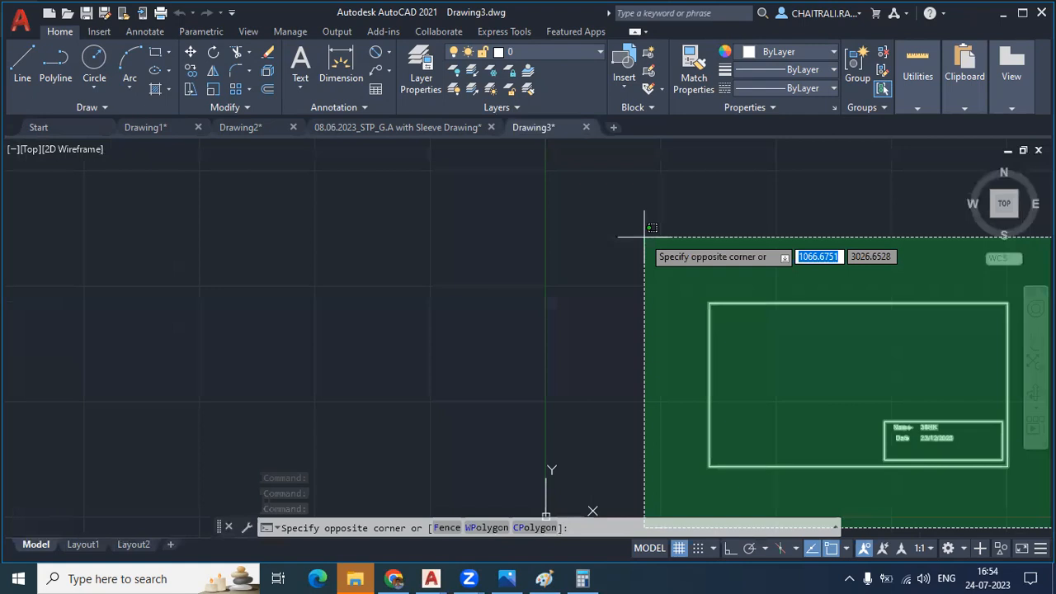
left_click(642, 231)
key("Delete")
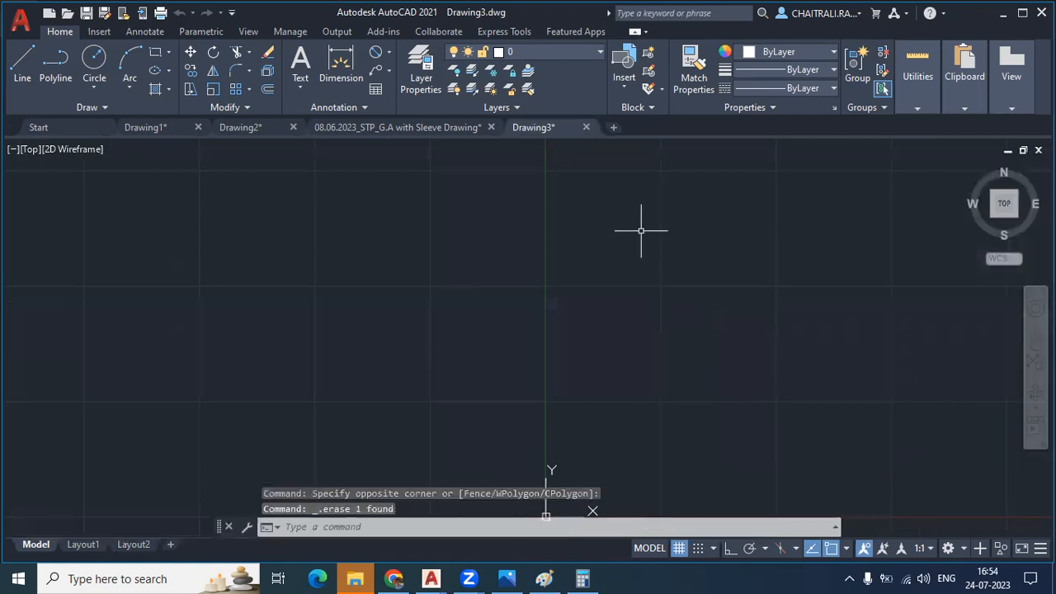
- Save the Drawing2 sheet drawing as an AutoCAD Drawing Template (*.dwt) named 123 in the Template folder
left_click(423, 126)
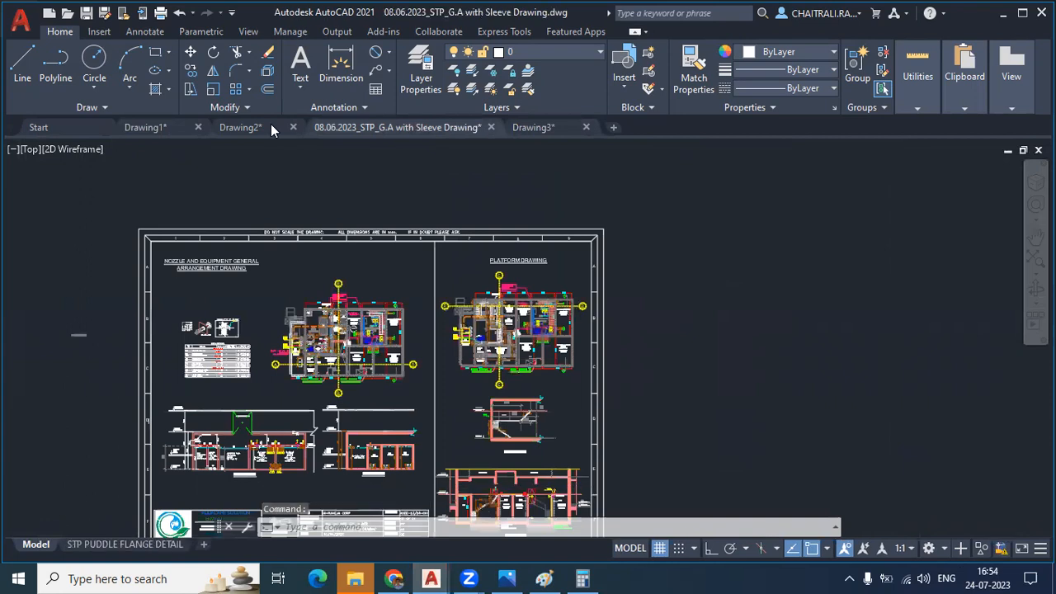
left_click(271, 125)
scroll(427, 328, "up", 2)
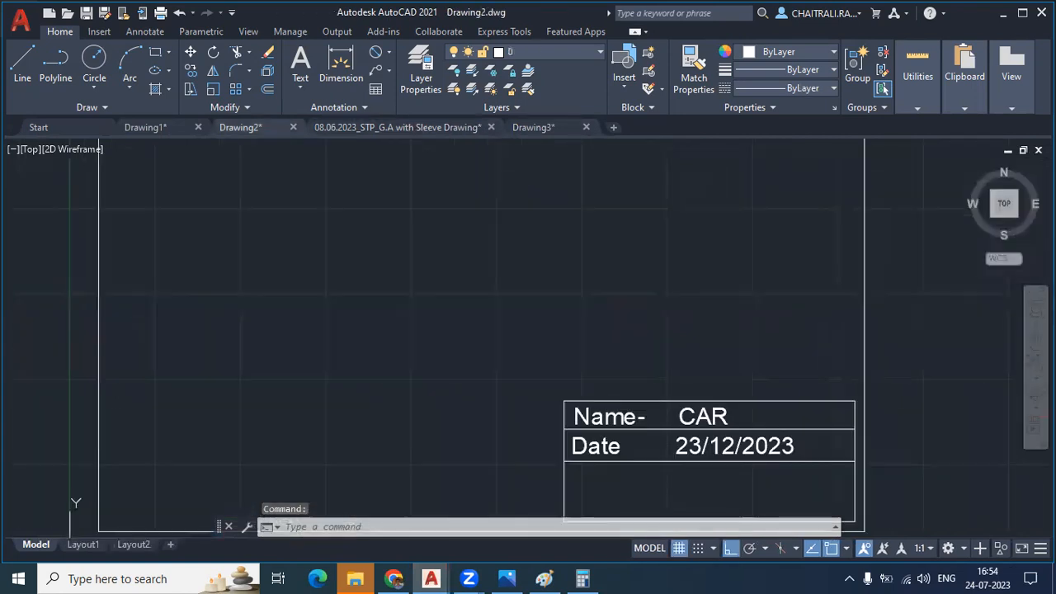
scroll(473, 316, "down", 2)
left_click(25, 12)
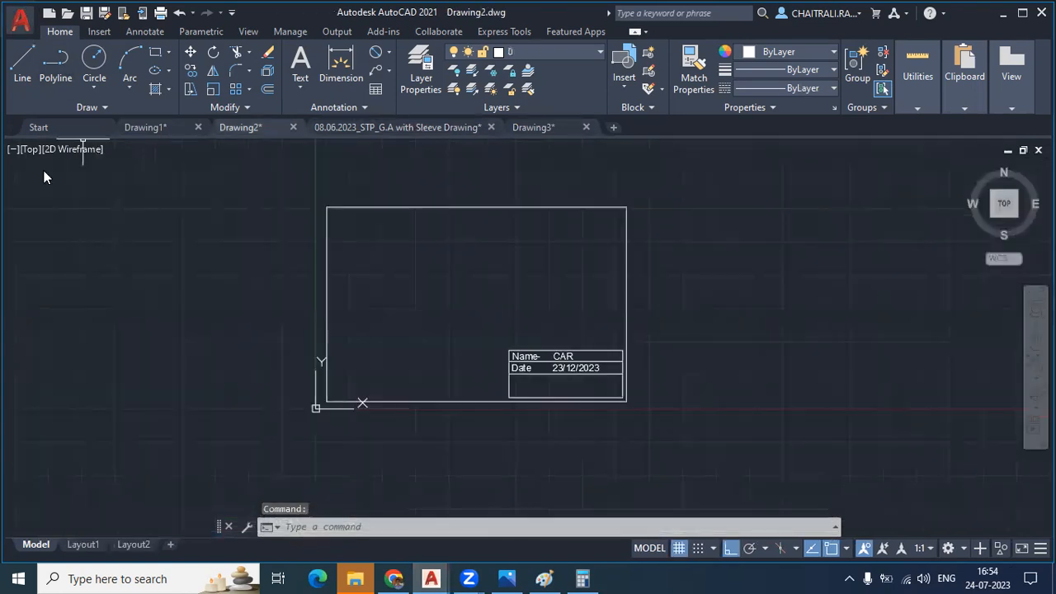
left_click(58, 207)
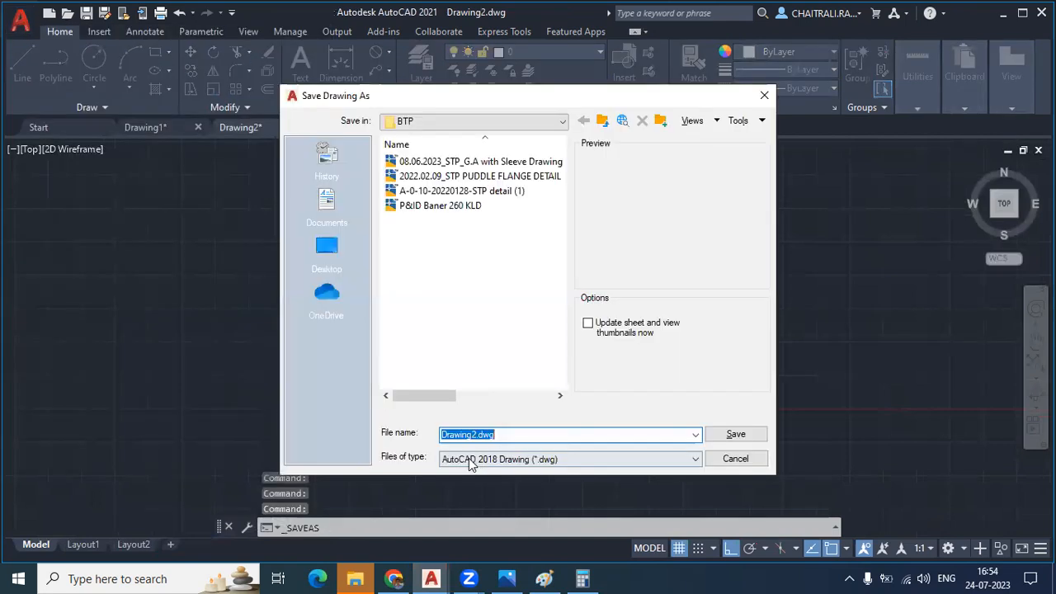
left_click(549, 459)
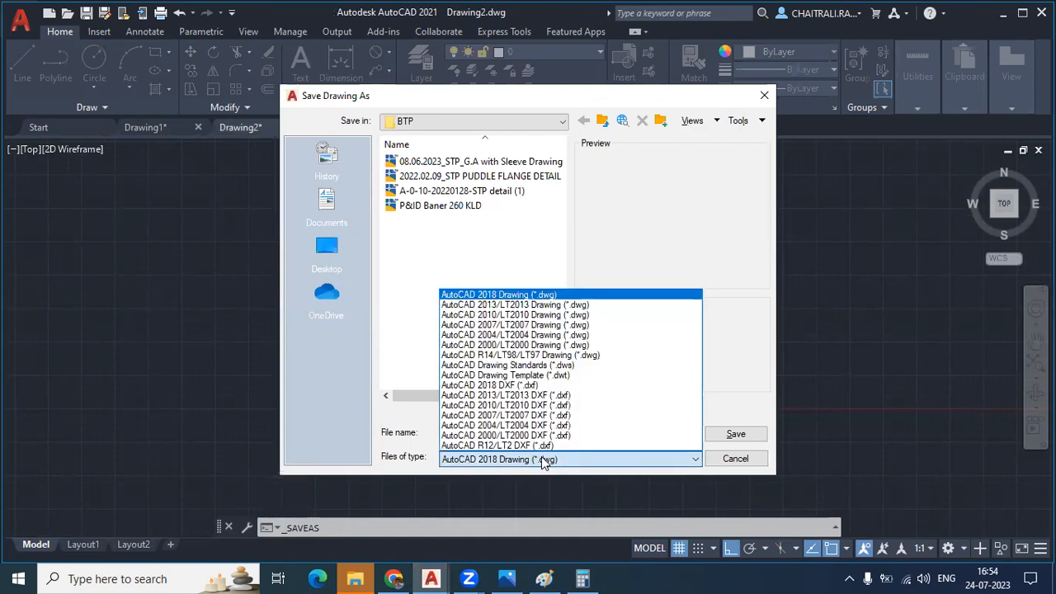
left_click(521, 376)
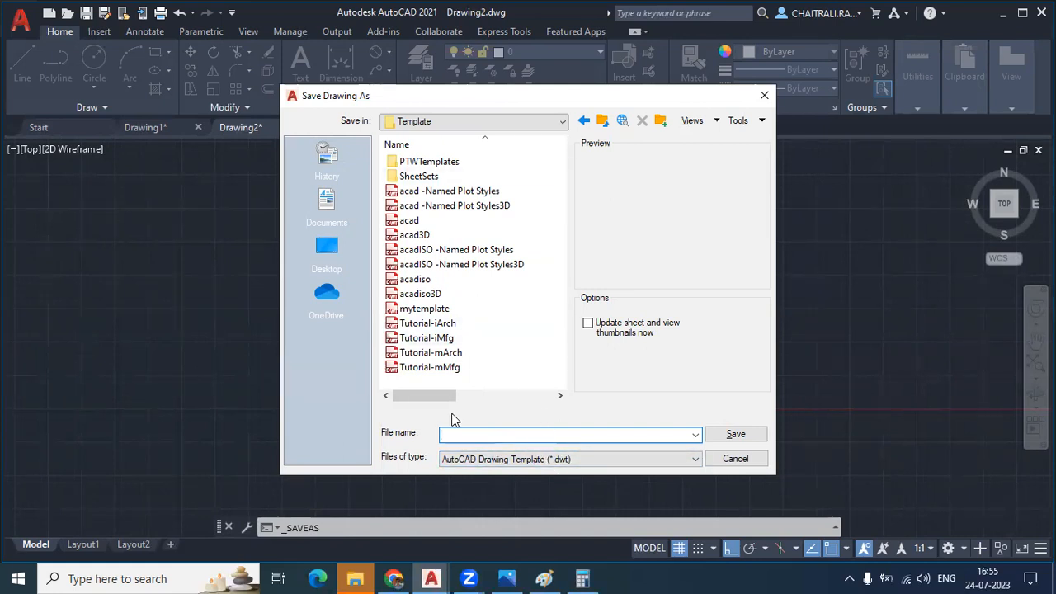
type("123")
key("Return")
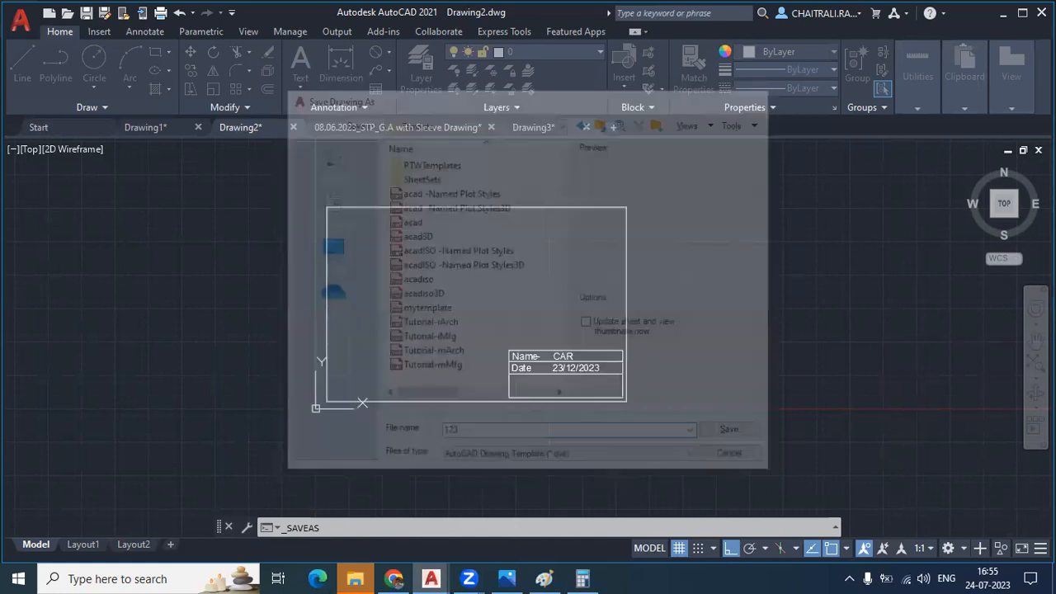
left_click(296, 165)
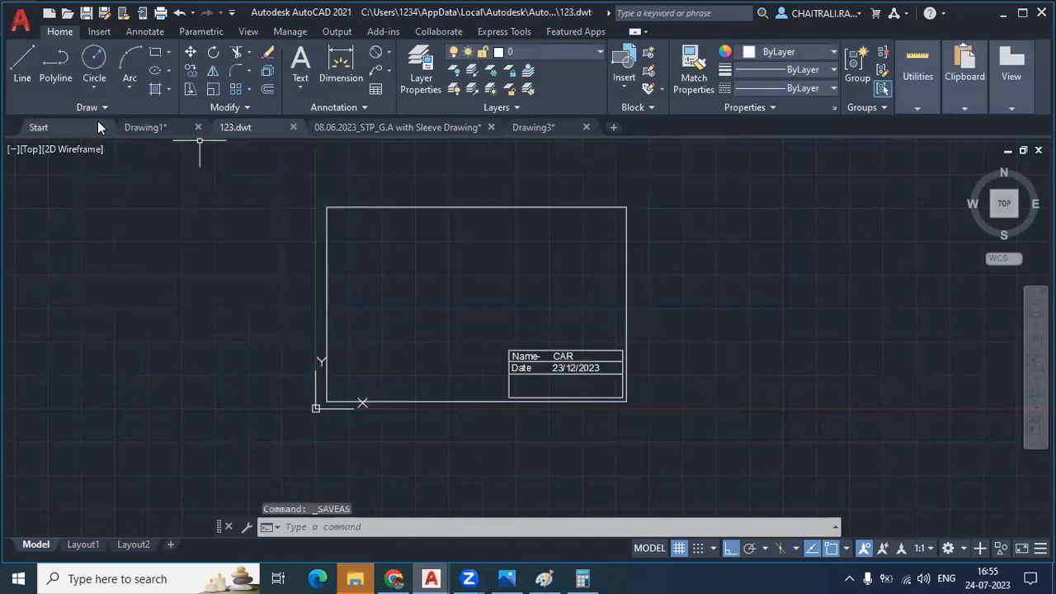
- Create a new drawing based on the 123 template
left_click(38, 128)
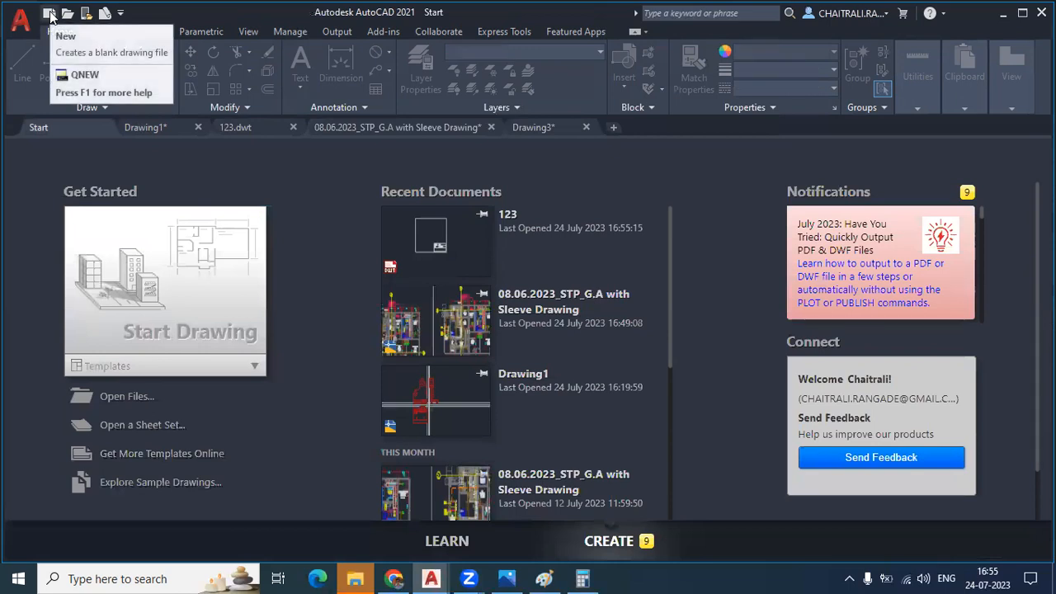
left_click(48, 13)
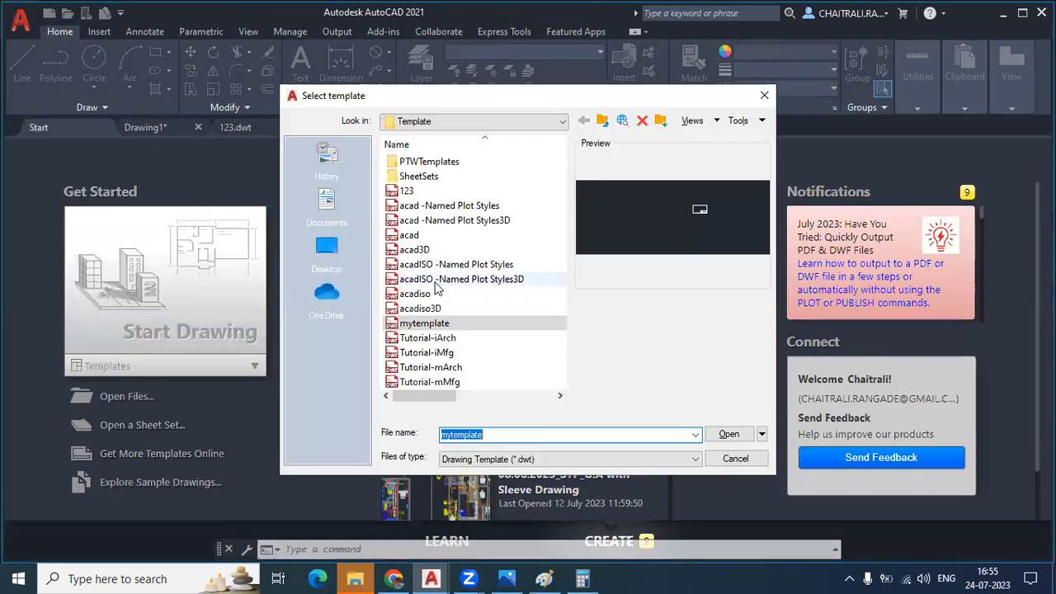
left_click(409, 193)
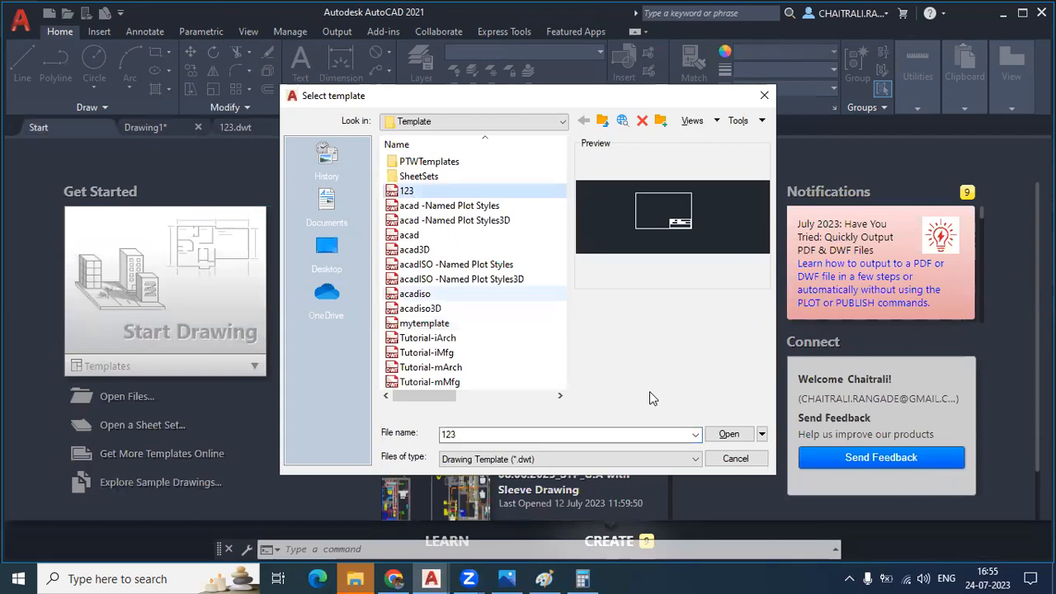
left_click(729, 435)
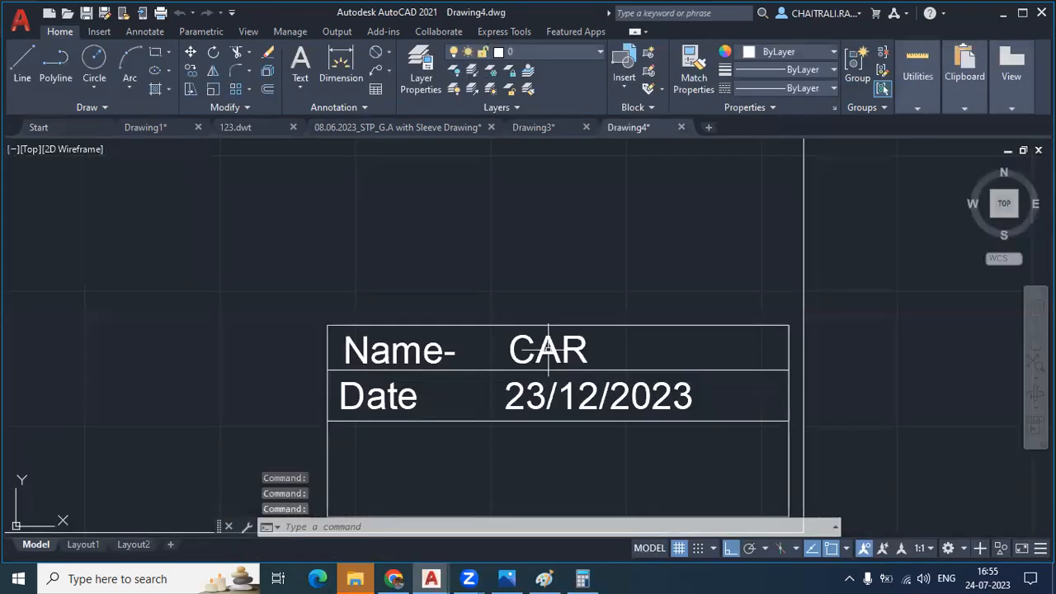
- Open the title block's attributes for editing and set the NAME value to 4BHK
scroll(548, 351, "up", 2)
double_click(396, 362)
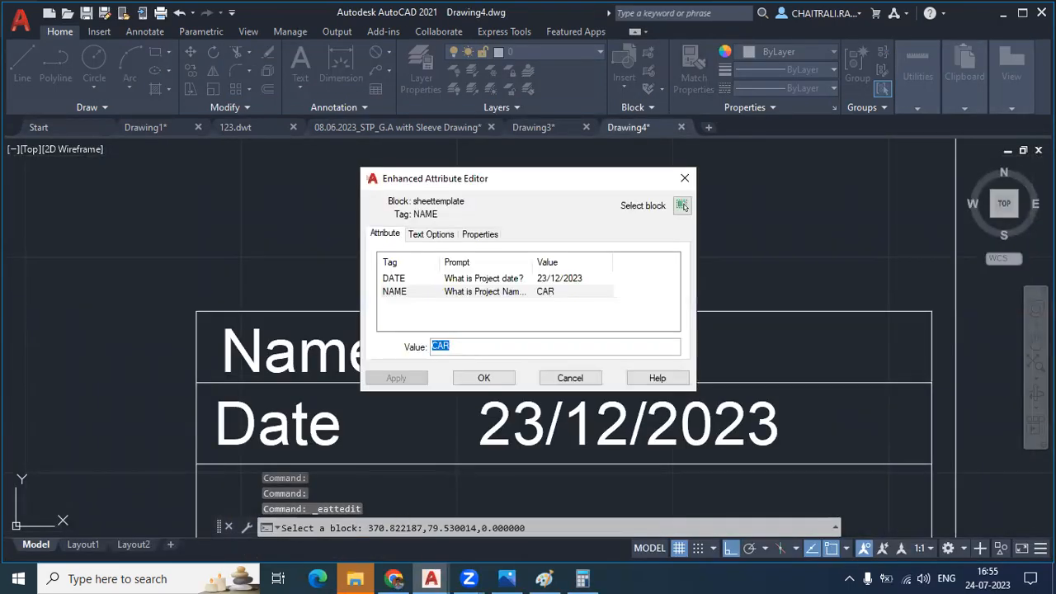
type("4BHK")
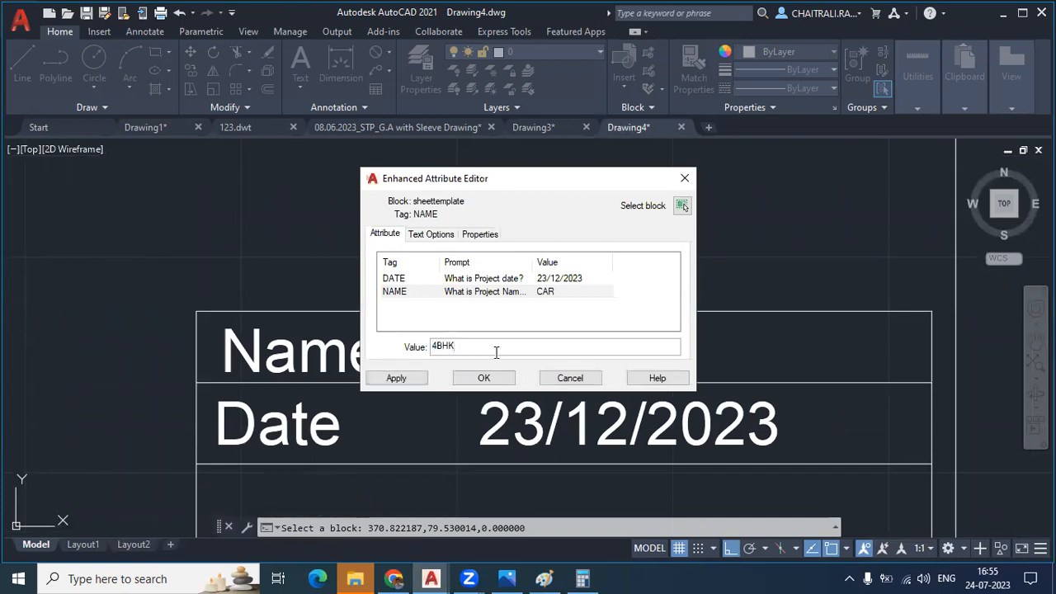
- Set the title block's DATE attribute to 24/07/2023 and accept the attribute changes
left_click(553, 279)
left_click(447, 346)
left_click(446, 346)
left_click_drag(442, 346, 429, 348)
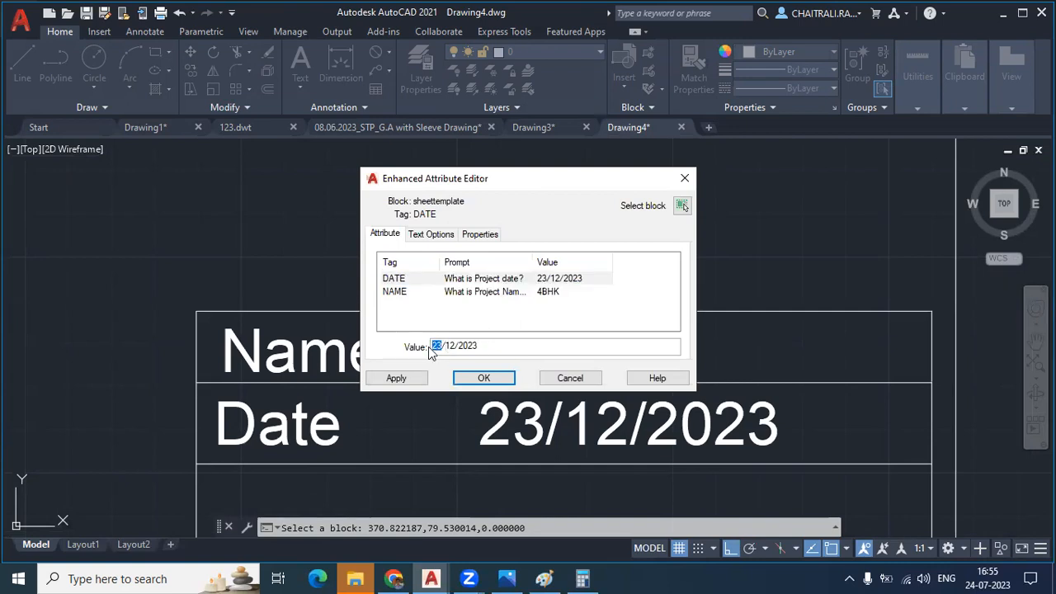
key("BackSpace")
type("24")
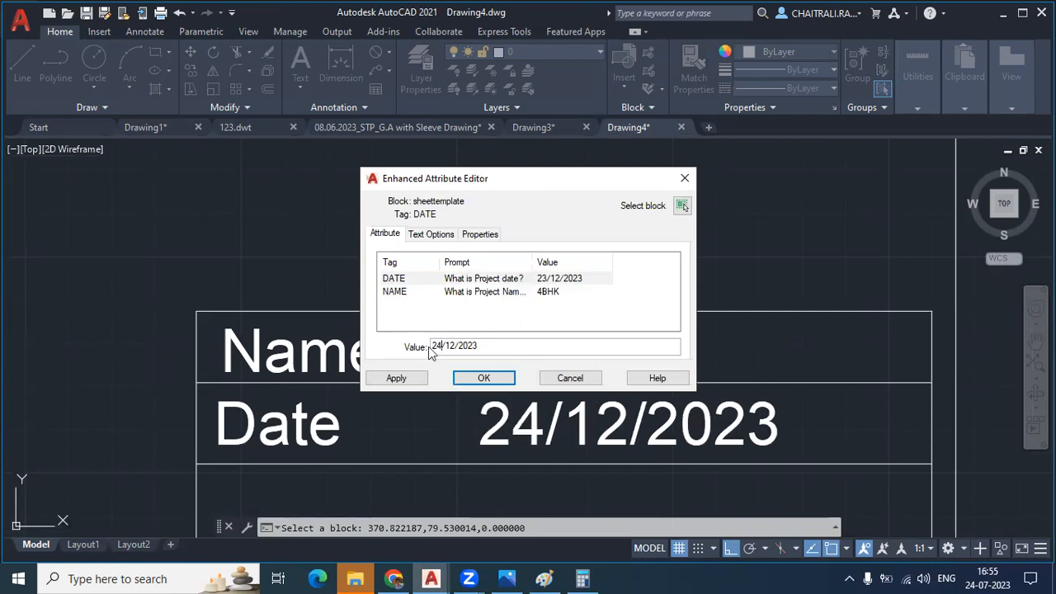
key("Right")
key("Delete")
key("Delete")
type("07")
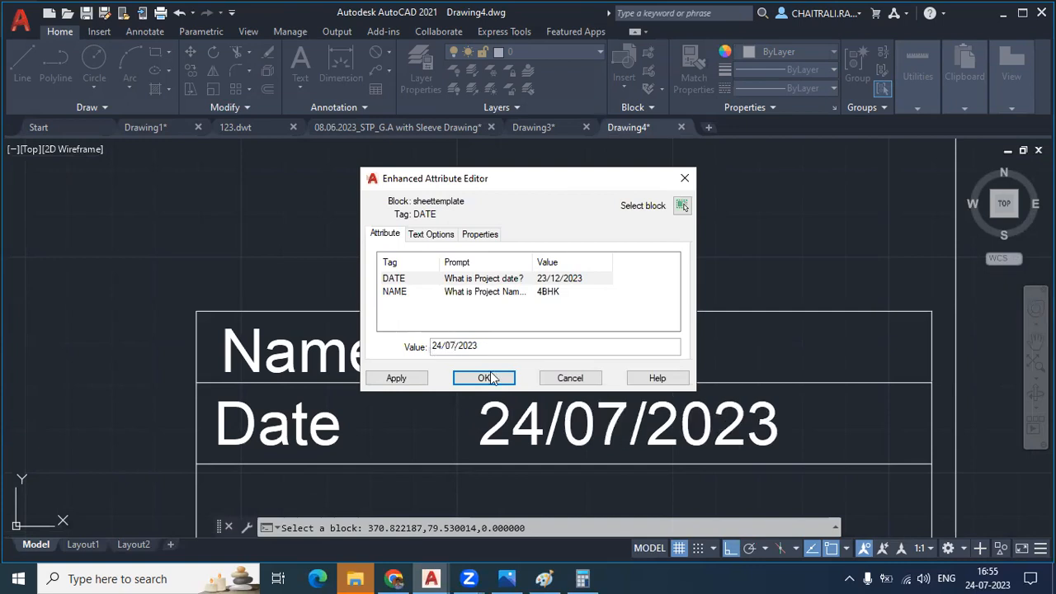
left_click(496, 378)
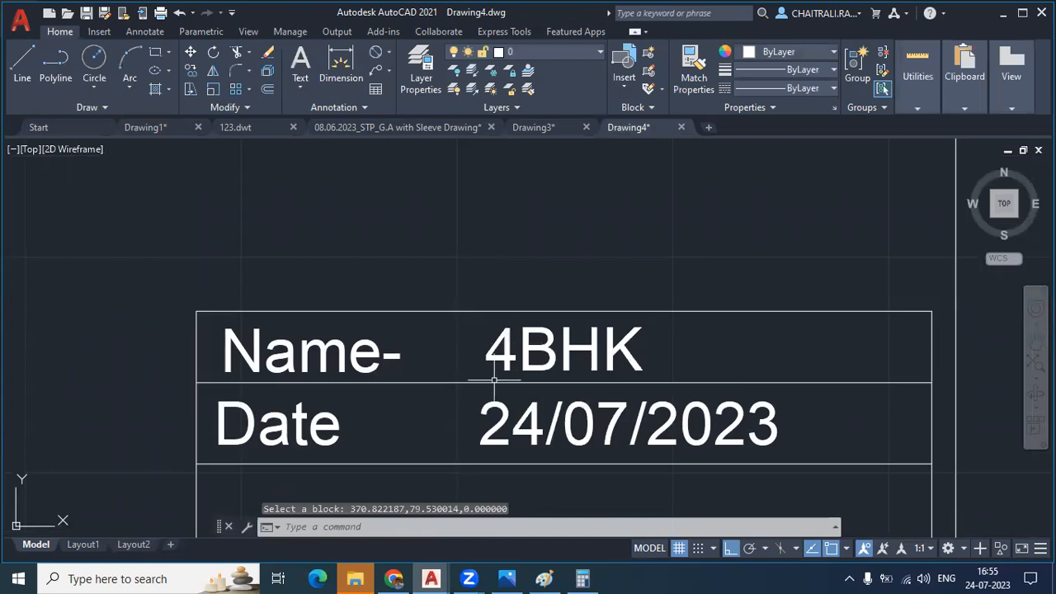
- Select the whole sheet block, including its border and title block
scroll(511, 422, "down", 4)
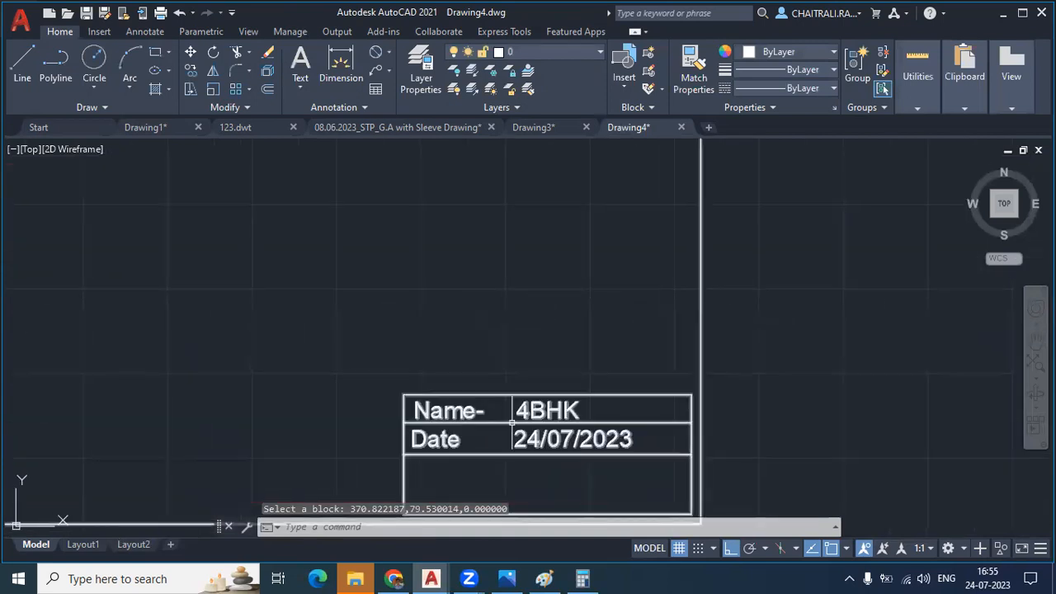
key("Escape")
key("Escape")
scroll(510, 417, "down", 4)
middle_click_drag(505, 414, 515, 341)
left_click(704, 330)
left_click(462, 437)
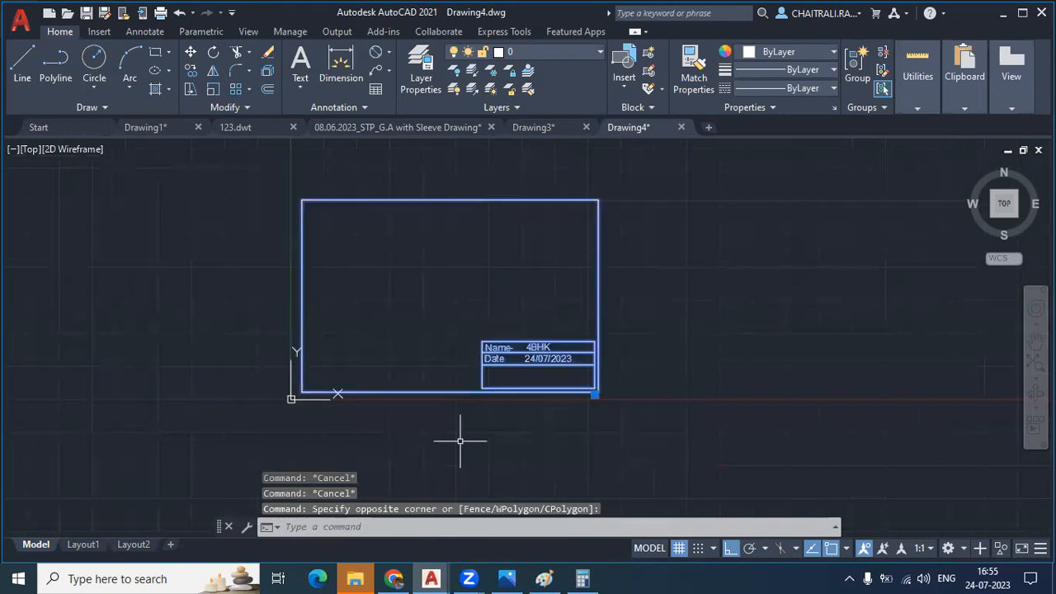